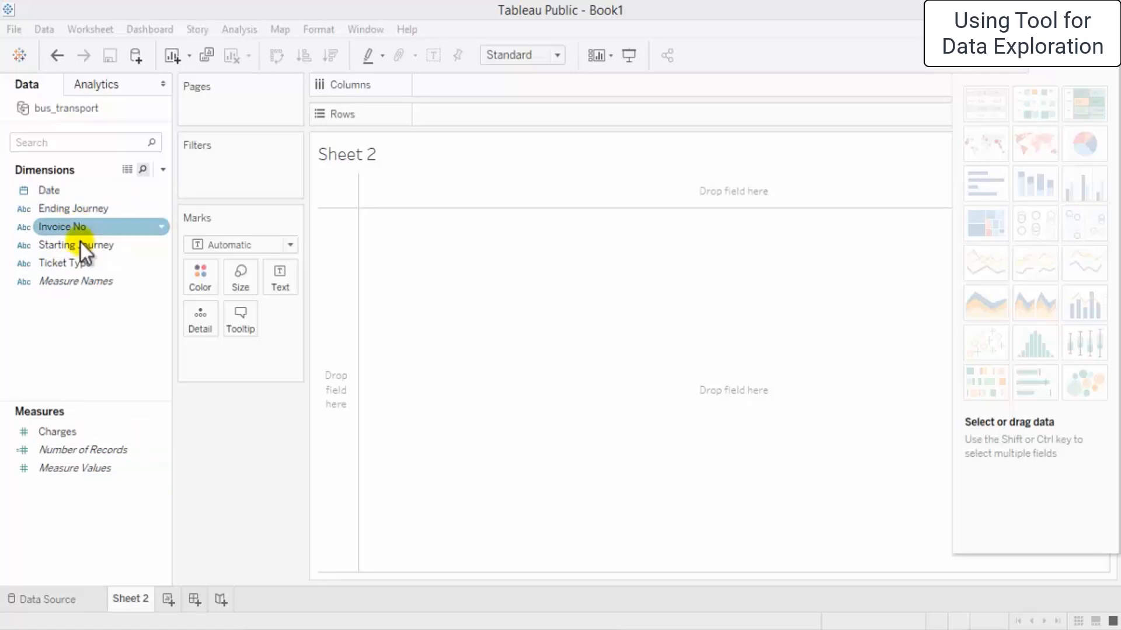
Step: Build a horizontal bar chart with Ticket Type as rows and the sum of Charges as columns
{"action": "left_click_drag", "start_coordinate": [78, 265], "coordinate": [487, 114]}
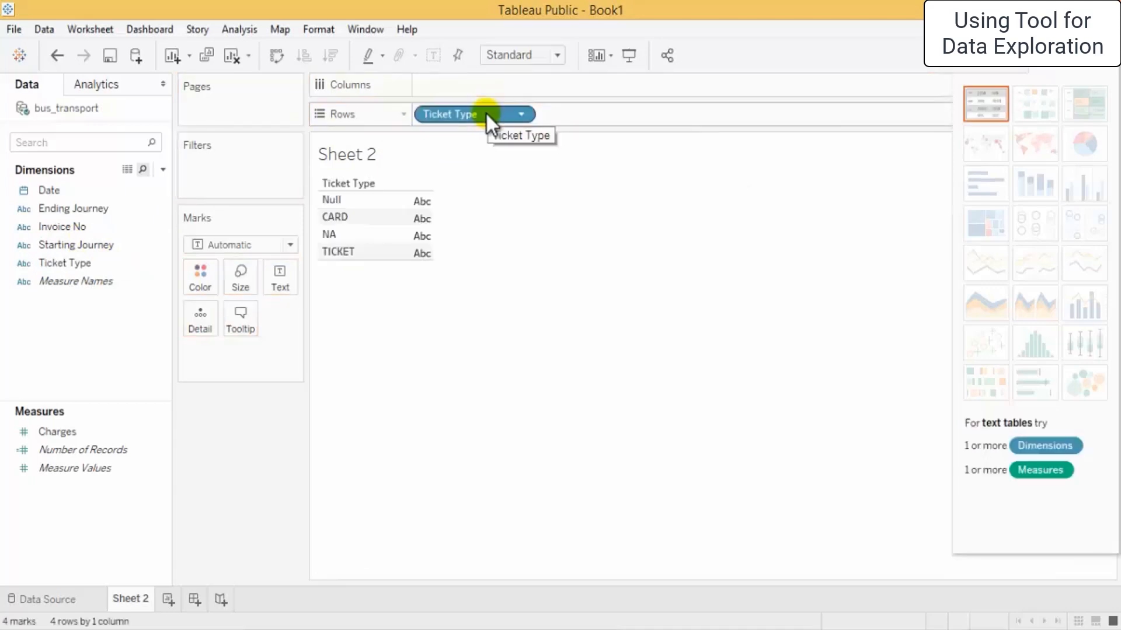
{"action": "left_click", "coordinate": [68, 438]}
{"action": "left_click_drag", "start_coordinate": [99, 414], "coordinate": [493, 88]}
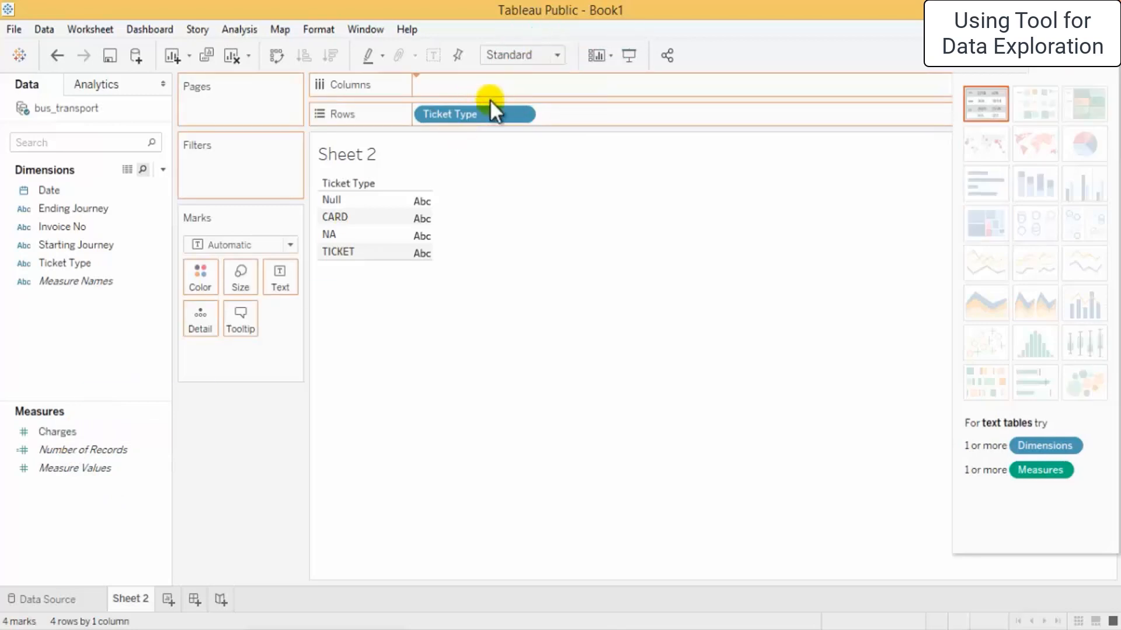
{"action": "left_click", "coordinate": [1032, 185]}
{"action": "left_click", "coordinate": [981, 185]}
{"action": "left_click", "coordinate": [45, 469]}
{"action": "left_click", "coordinate": [93, 449]}
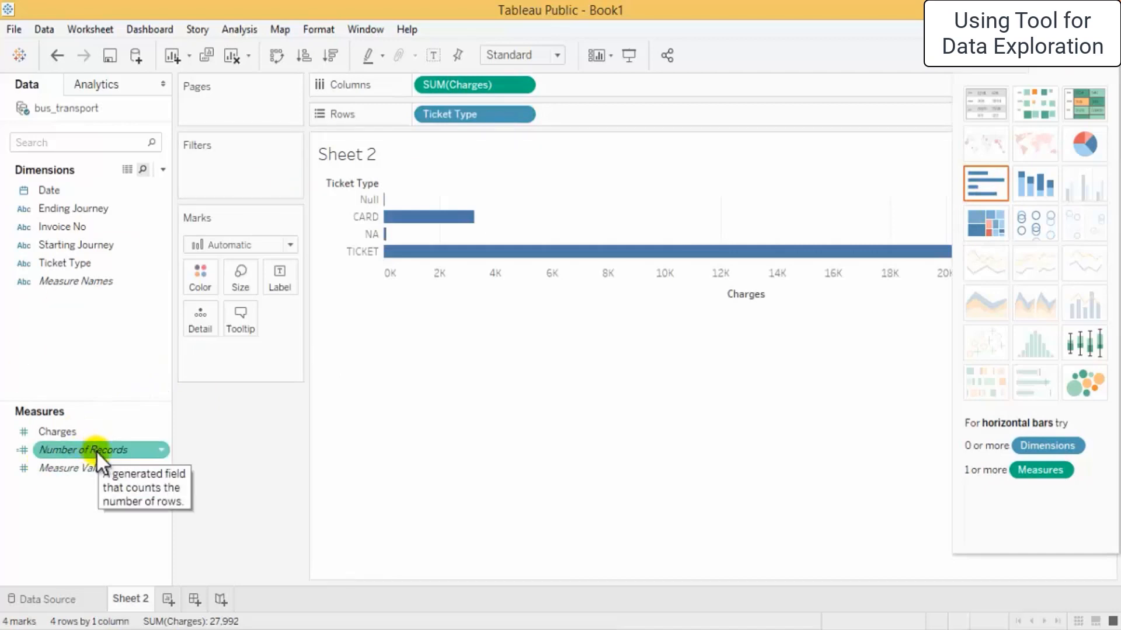
Step: Try Number of Records as the mark colour, remove it, and place Charges back on the columns
{"action": "mouse_move", "coordinate": [97, 453]}
{"action": "left_mouse_down"}
{"action": "mouse_move", "coordinate": [439, 135]}
{"action": "mouse_move", "coordinate": [550, 113]}
{"action": "mouse_move", "coordinate": [598, 85]}
{"action": "mouse_move", "coordinate": [474, 84]}
{"action": "mouse_move", "coordinate": [419, 180]}
{"action": "mouse_move", "coordinate": [222, 279]}
{"action": "mouse_move", "coordinate": [197, 279]}
{"action": "left_mouse_up"}
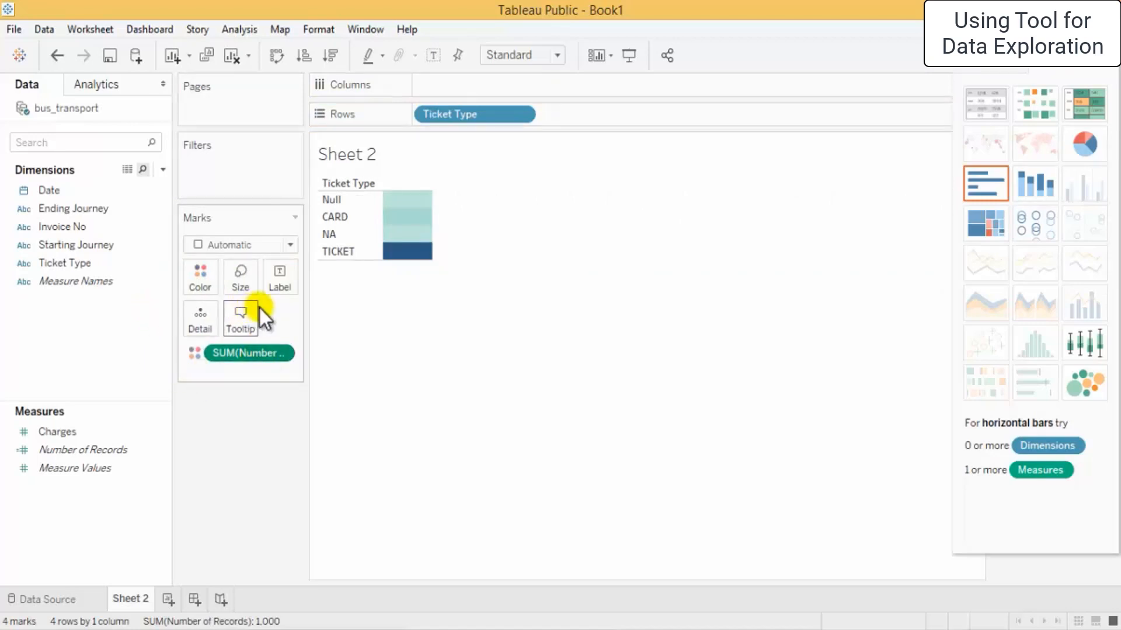
{"action": "left_click_drag", "start_coordinate": [255, 386], "coordinate": [264, 533]}
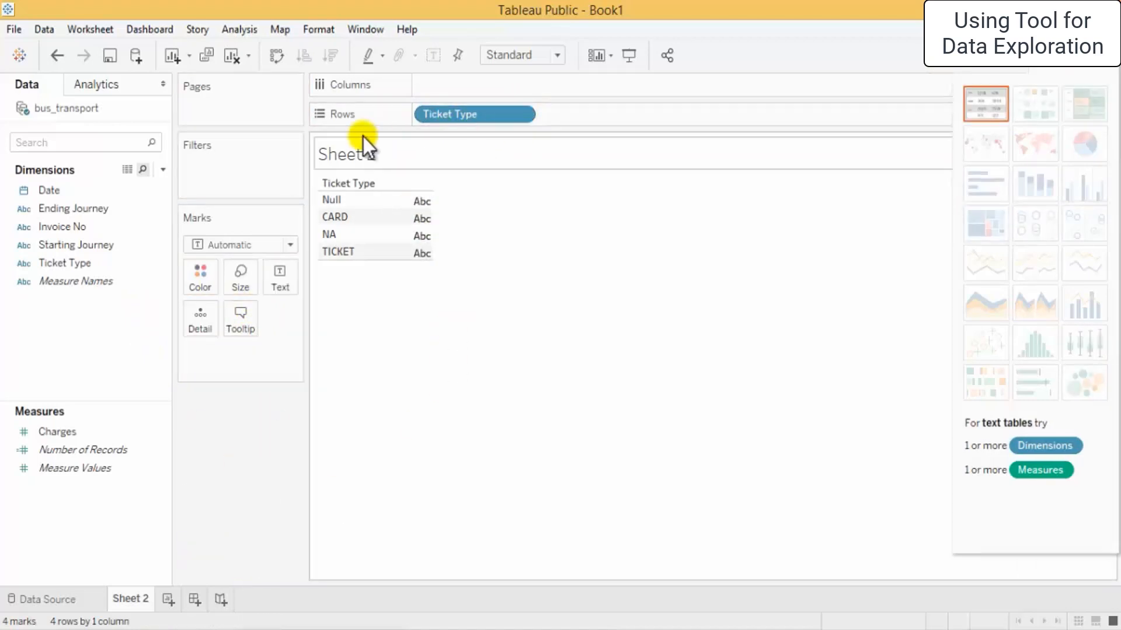
{"action": "left_click_drag", "start_coordinate": [59, 438], "coordinate": [464, 86]}
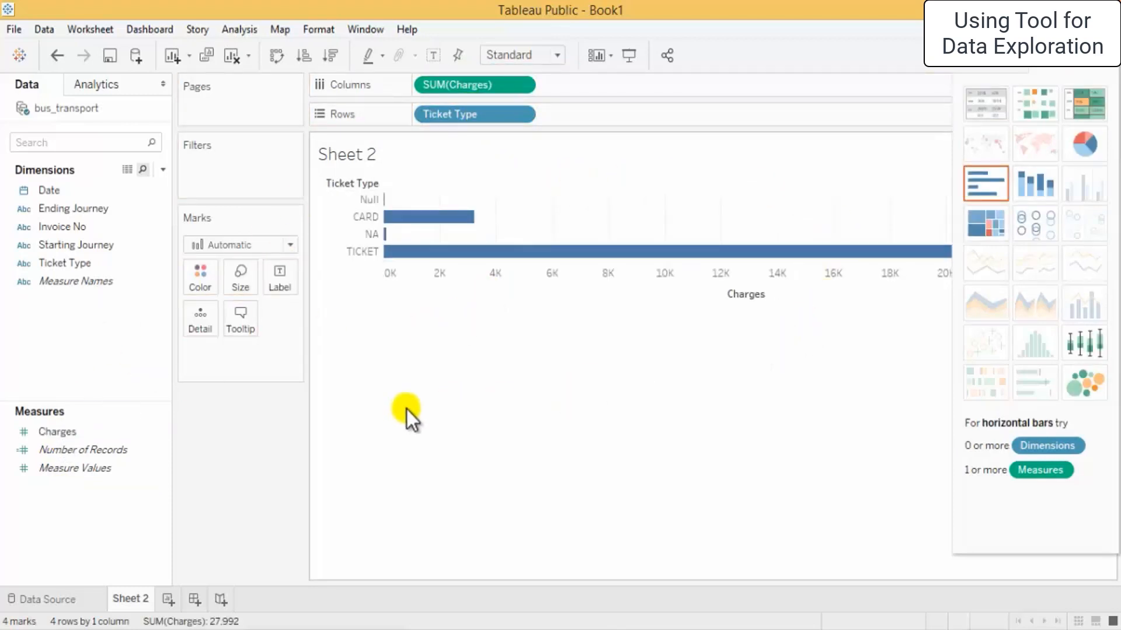
Step: Rotate the Ticket Type row labels of the bar chart, and hide the row header
{"action": "right_click", "coordinate": [353, 217]}
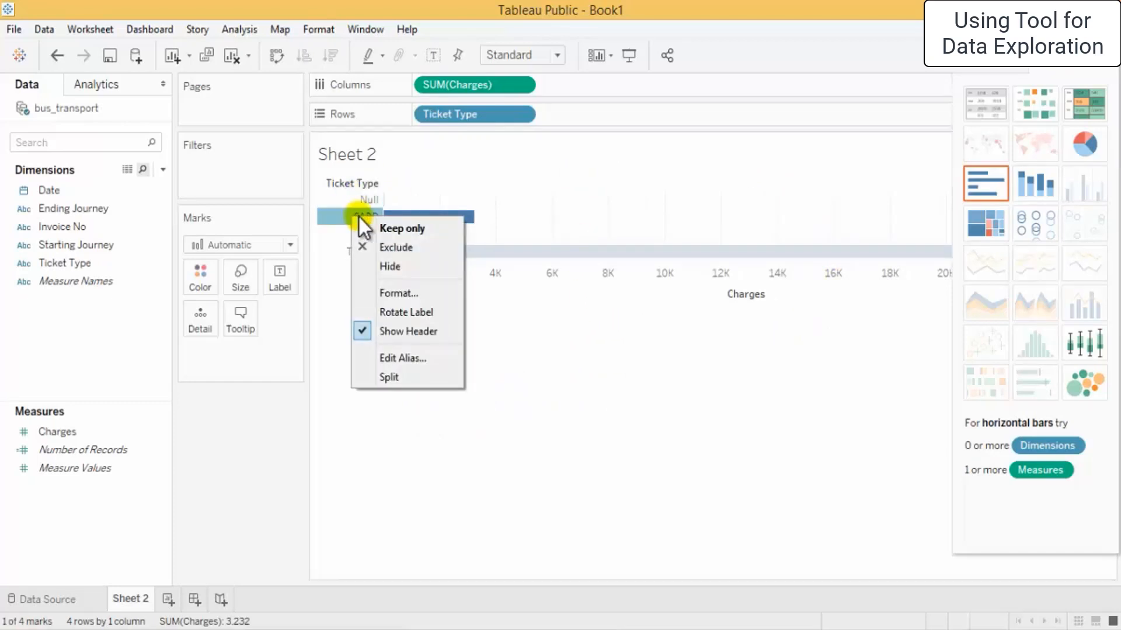
{"action": "left_click", "coordinate": [412, 315]}
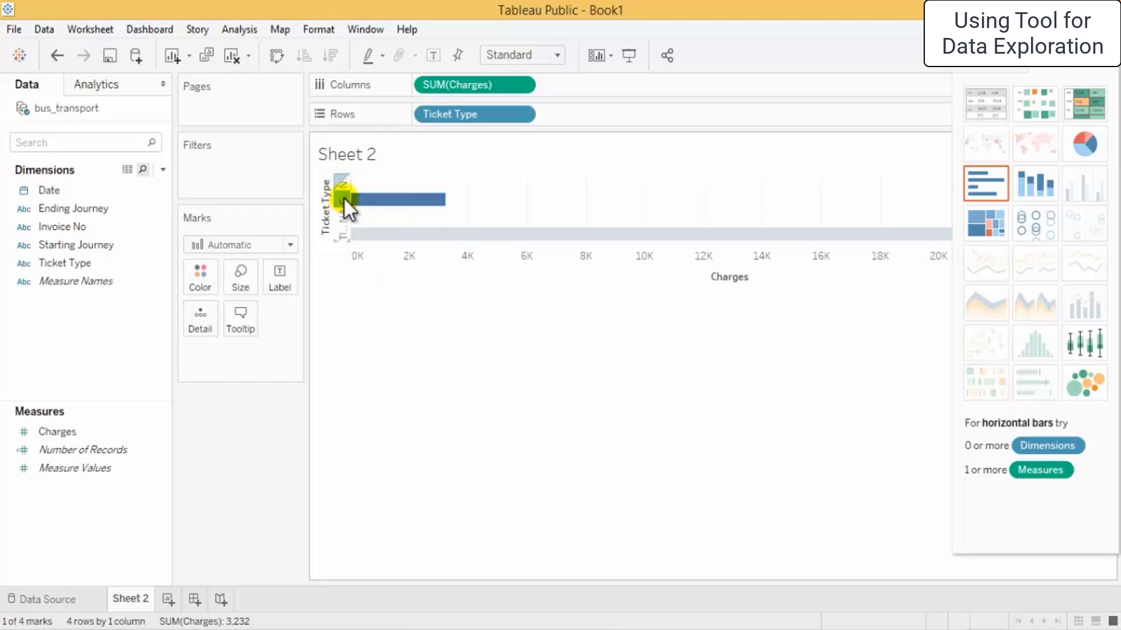
{"action": "left_click_drag", "start_coordinate": [431, 237], "coordinate": [433, 234]}
{"action": "right_click", "coordinate": [398, 201]}
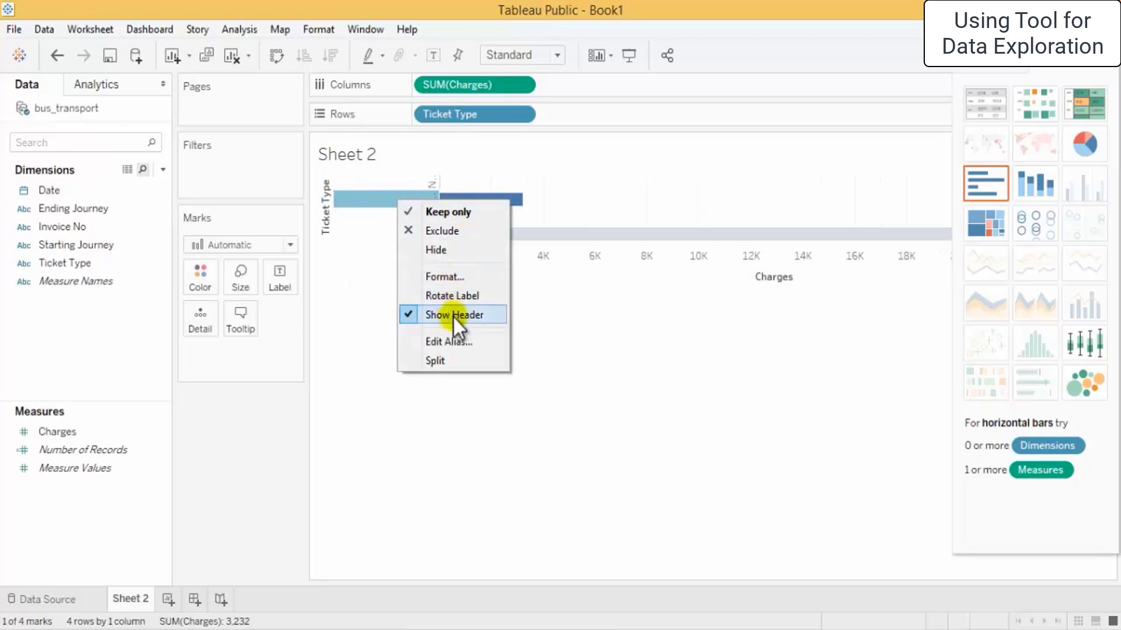
{"action": "left_click", "coordinate": [453, 315]}
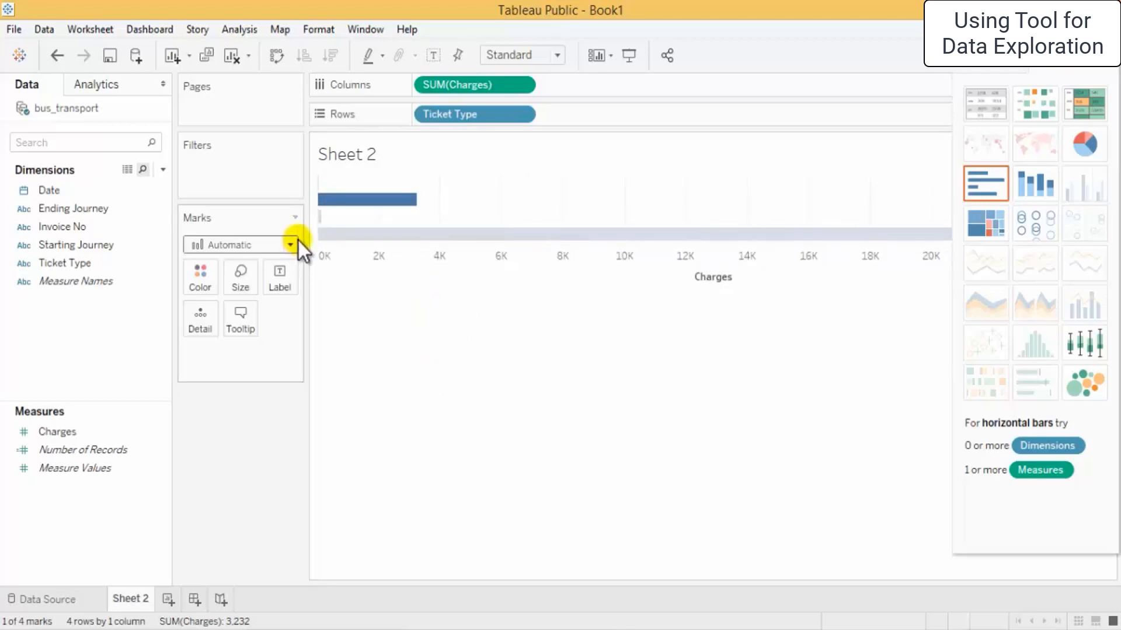
Step: Reset the worksheet cards and examine the charges behind the bars without a ticket type and for CARD
{"action": "right_click", "coordinate": [319, 199]}
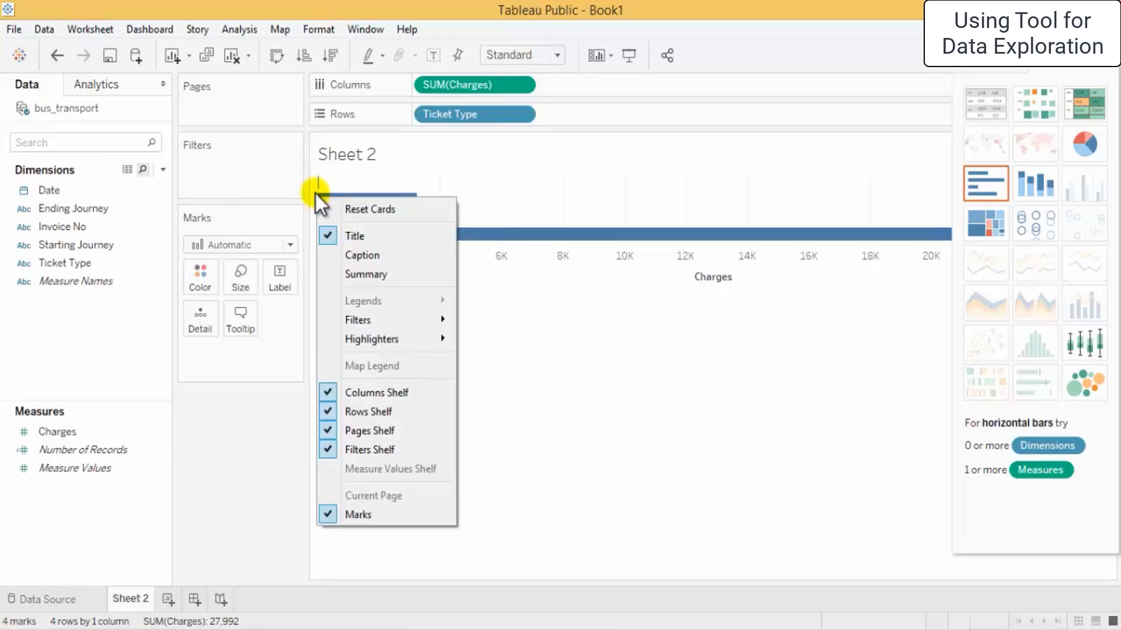
{"action": "left_click", "coordinate": [382, 213]}
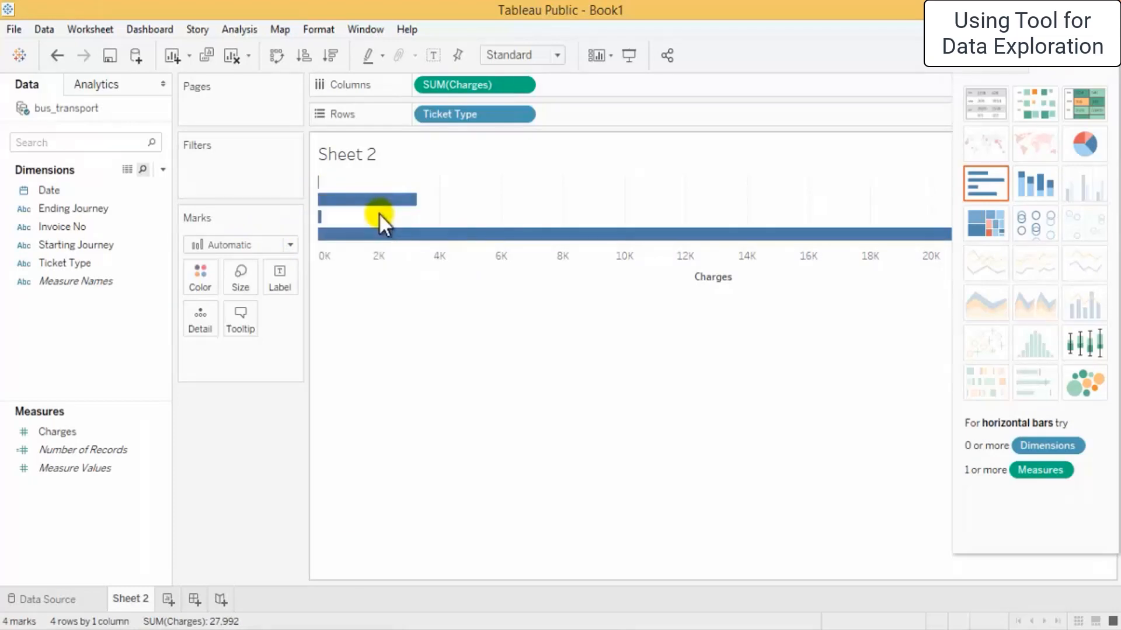
{"action": "right_click", "coordinate": [323, 252]}
{"action": "left_click", "coordinate": [316, 177]}
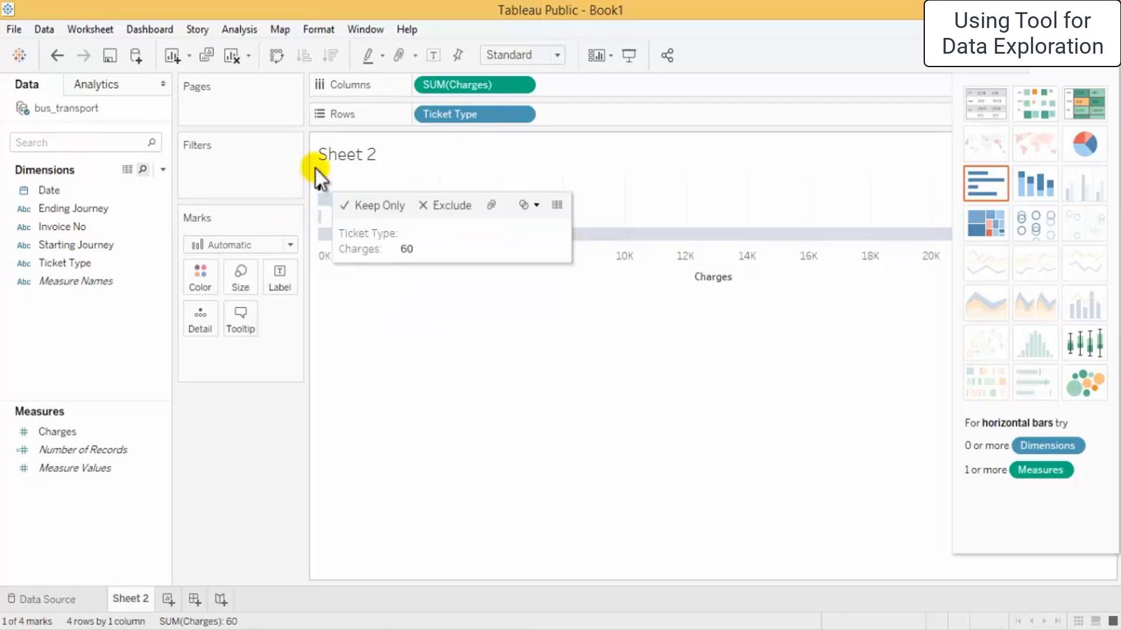
{"action": "left_click", "coordinate": [315, 173]}
{"action": "left_click", "coordinate": [408, 201]}
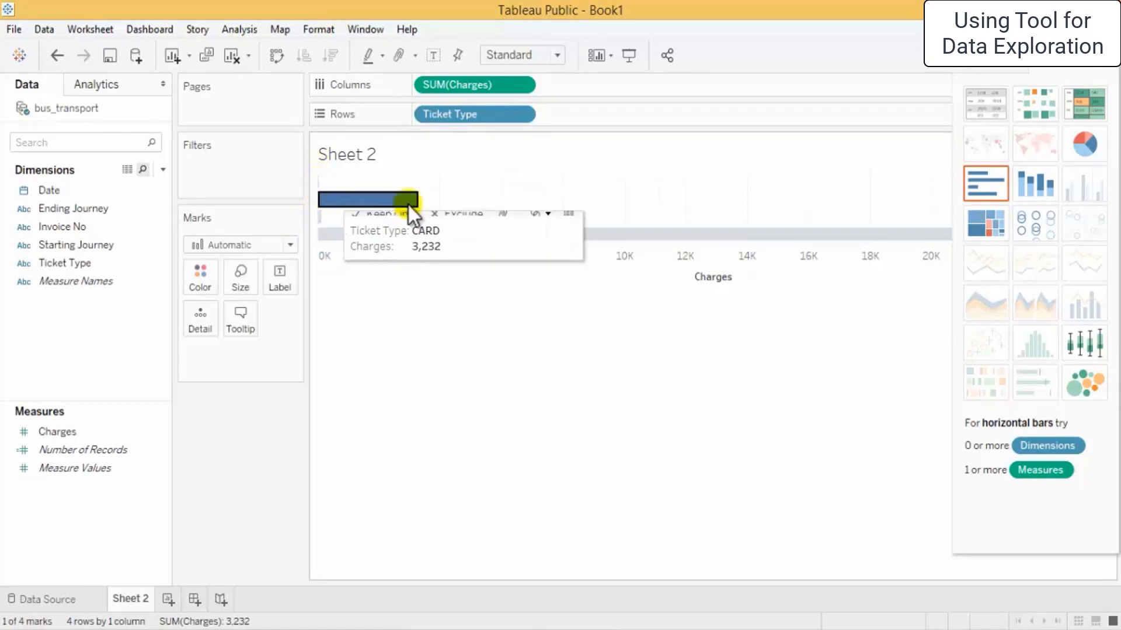
{"action": "left_click", "coordinate": [426, 215]}
{"action": "left_click", "coordinate": [319, 186]}
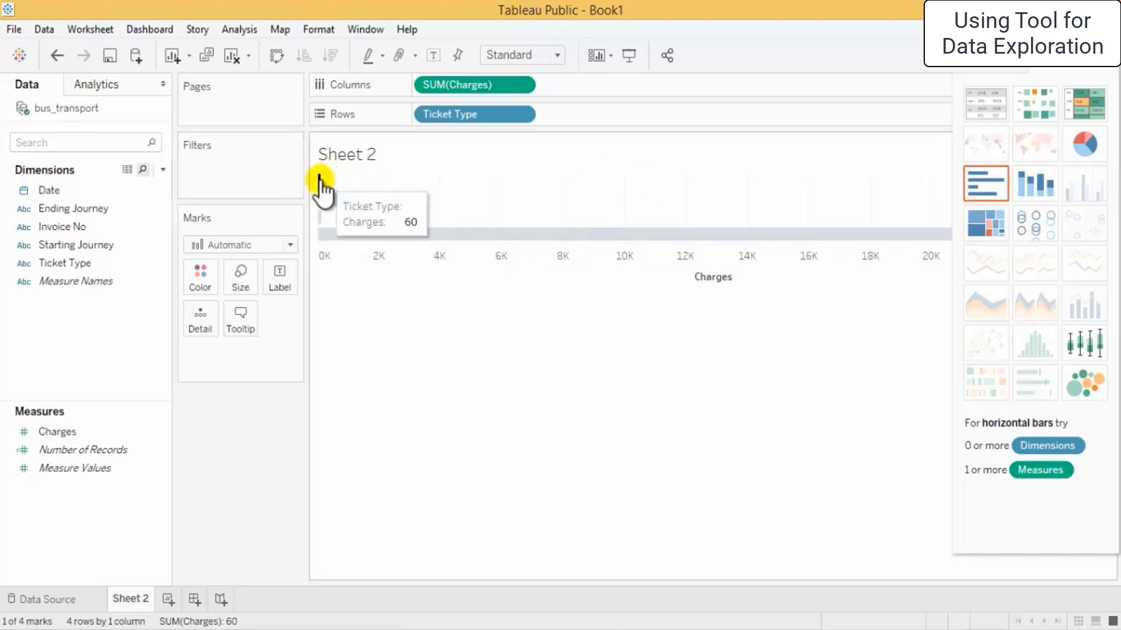
{"action": "left_click", "coordinate": [321, 186]}
{"action": "right_click", "coordinate": [319, 178]}
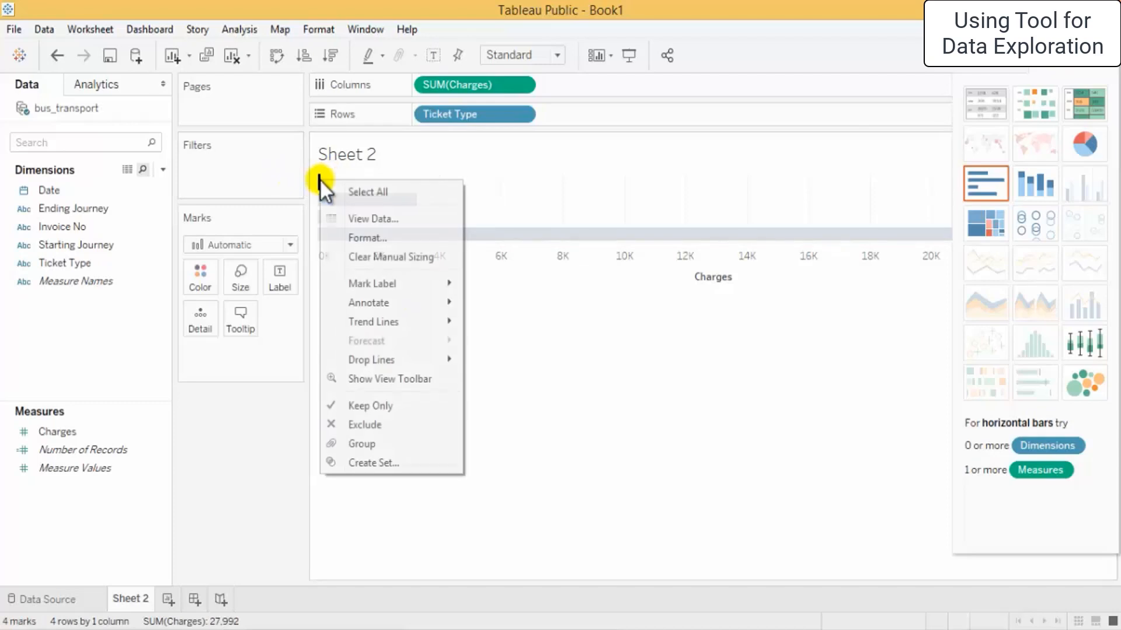
{"action": "left_click", "coordinate": [430, 189]}
Step: Exclude the CARD bar from the chart, and remove the resulting Ticket Type filter
{"action": "left_click", "coordinate": [331, 200]}
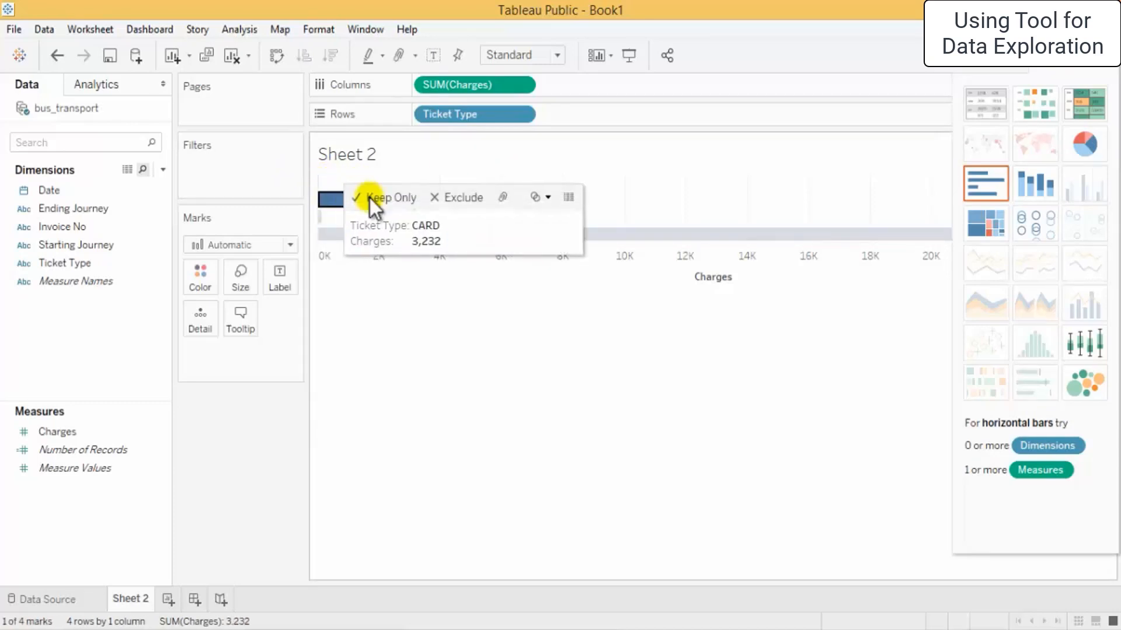
{"action": "left_click", "coordinate": [466, 204]}
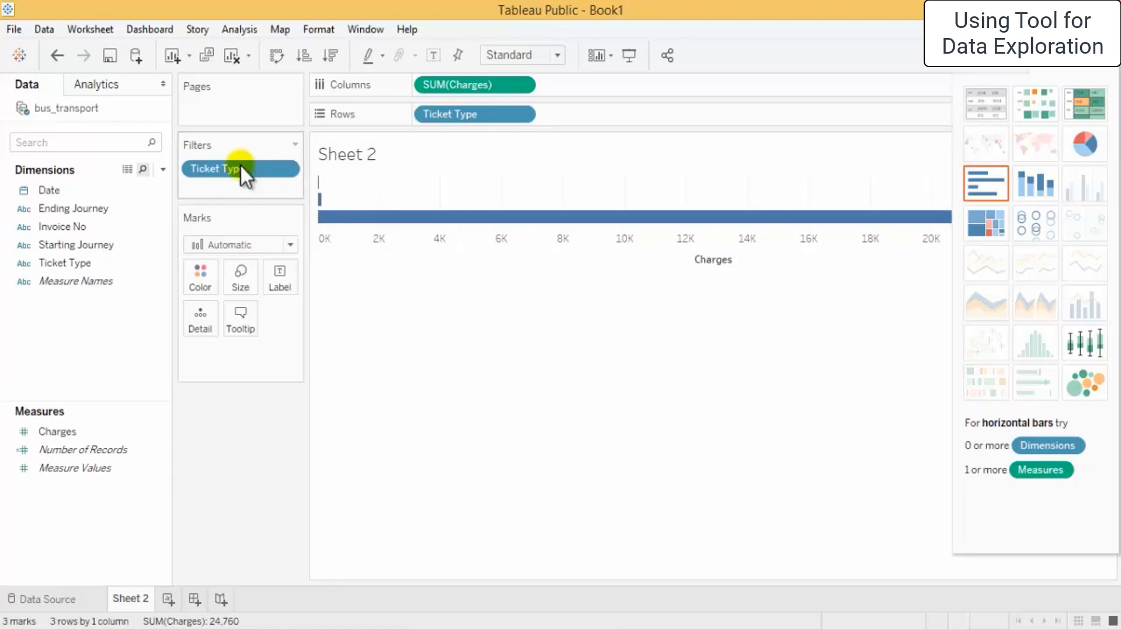
{"action": "left_click", "coordinate": [286, 169]}
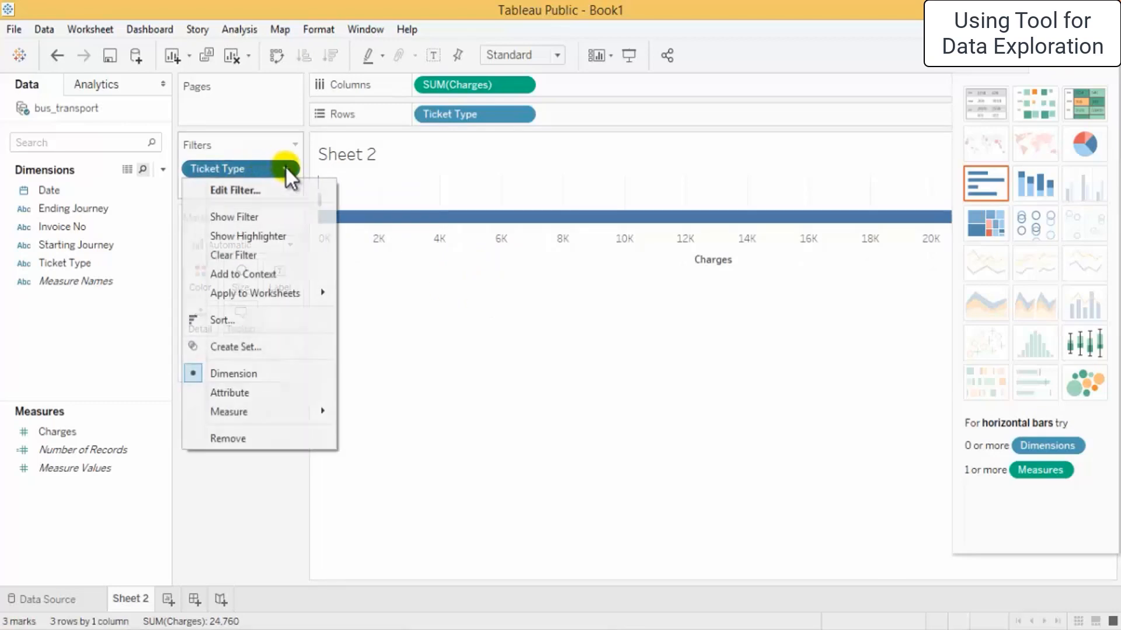
{"action": "left_click", "coordinate": [285, 171]}
{"action": "left_click_drag", "start_coordinate": [229, 169], "coordinate": [222, 449]}
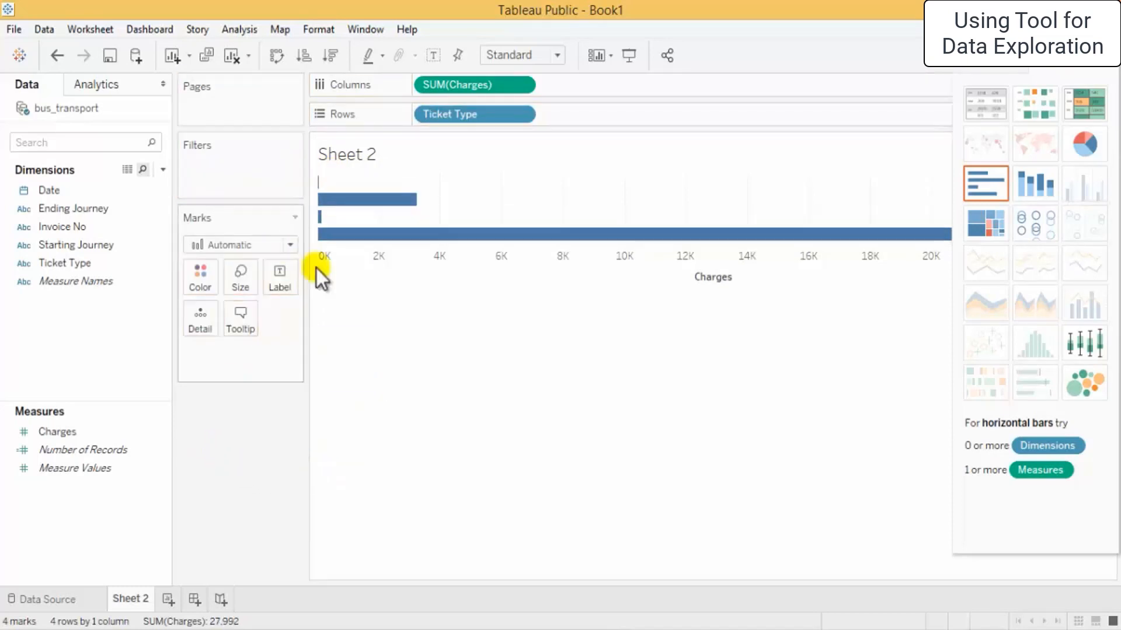
Step: Keep only the TICKET bar in the chart, and clear that Ticket Type filter again
{"action": "left_click", "coordinate": [418, 234]}
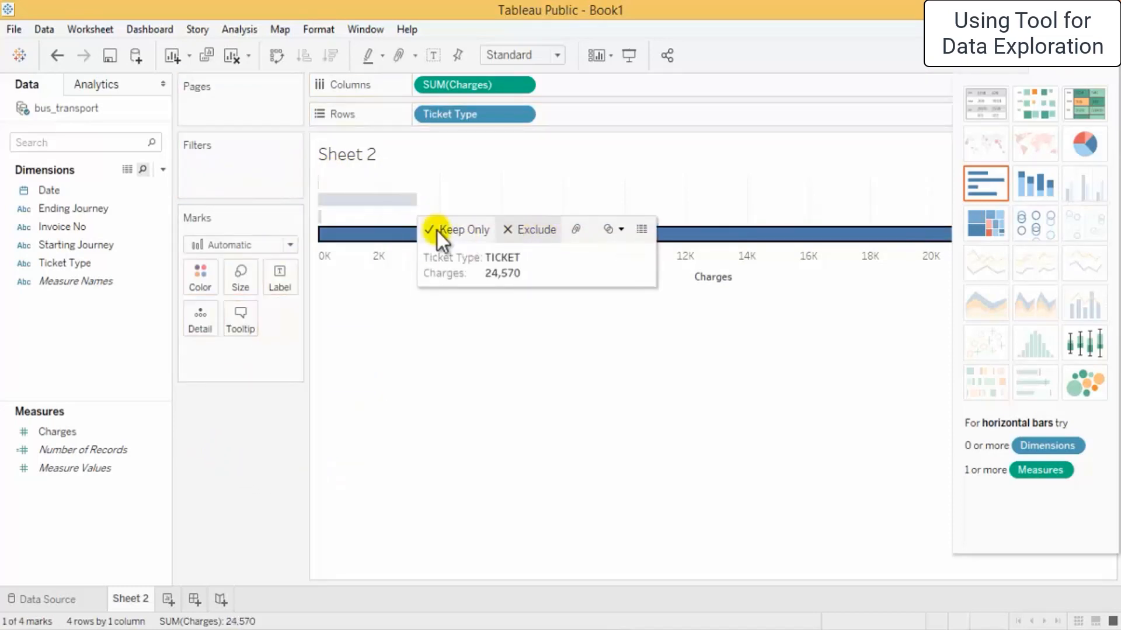
{"action": "left_click", "coordinate": [460, 231]}
{"action": "left_click_drag", "start_coordinate": [237, 171], "coordinate": [268, 471]}
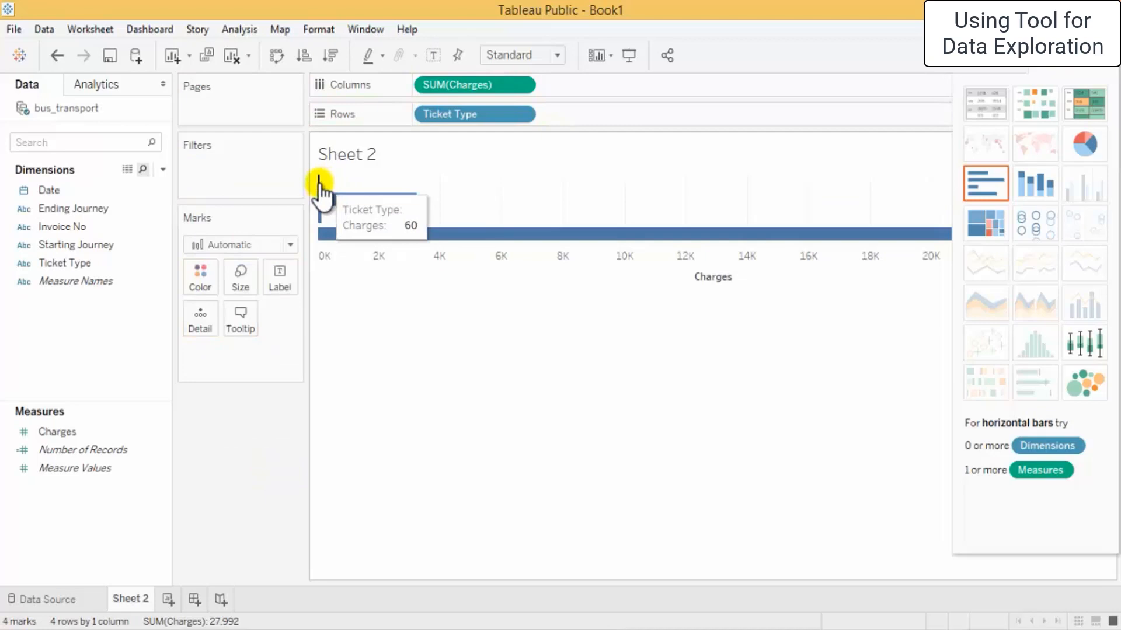
Step: Clear Charges and Ticket Type from the view, and chart only the sum of Charges as columns
{"action": "left_click_drag", "start_coordinate": [477, 81], "coordinate": [263, 431]}
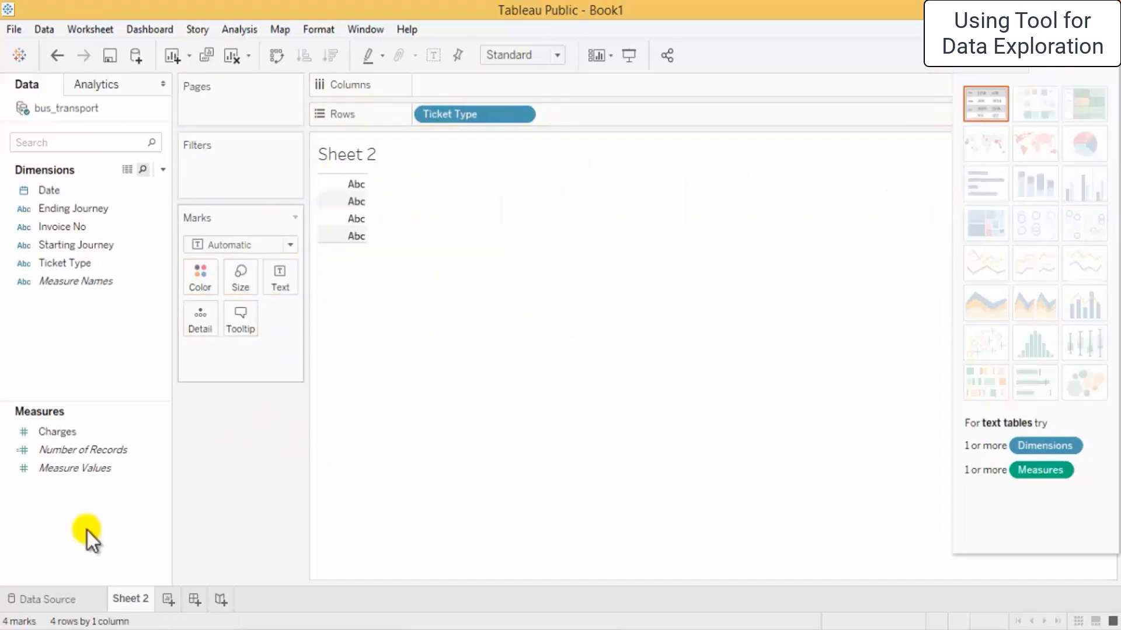
{"action": "left_click_drag", "start_coordinate": [453, 113], "coordinate": [242, 436]}
{"action": "left_click", "coordinate": [42, 450]}
{"action": "left_click", "coordinate": [71, 434]}
{"action": "left_click_drag", "start_coordinate": [72, 436], "coordinate": [487, 96]}
{"action": "left_click", "coordinate": [122, 231]}
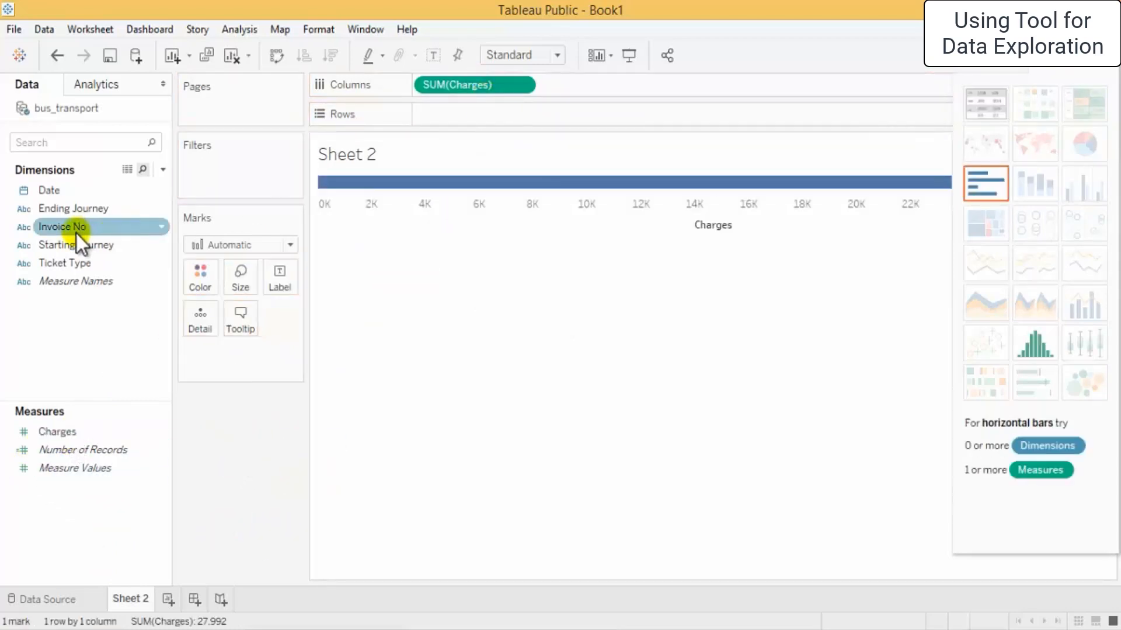
Step: Show the caption beneath the Charges bar chart
{"action": "right_click", "coordinate": [317, 183]}
{"action": "mouse_move", "coordinate": [359, 305]}
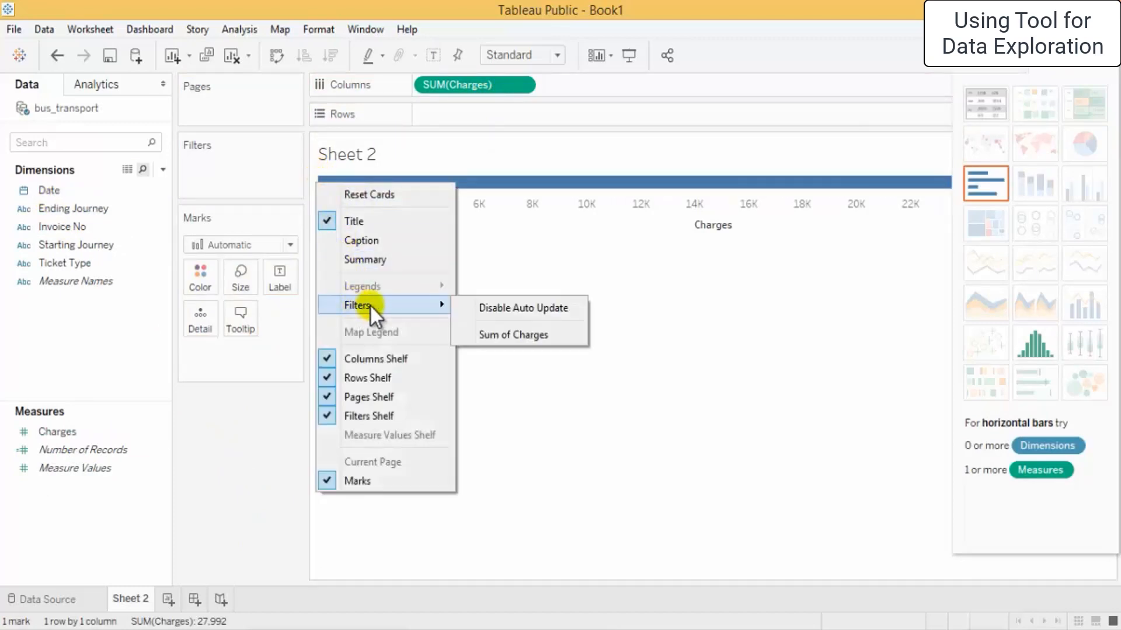
{"action": "left_click", "coordinate": [395, 240]}
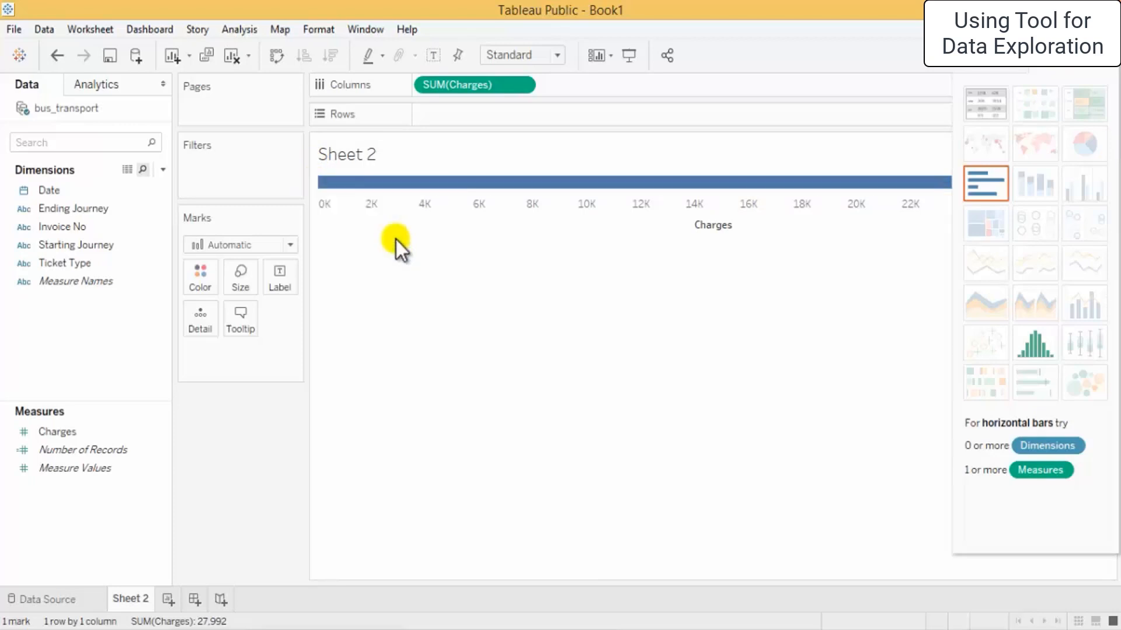
{"action": "right_click", "coordinate": [315, 169]}
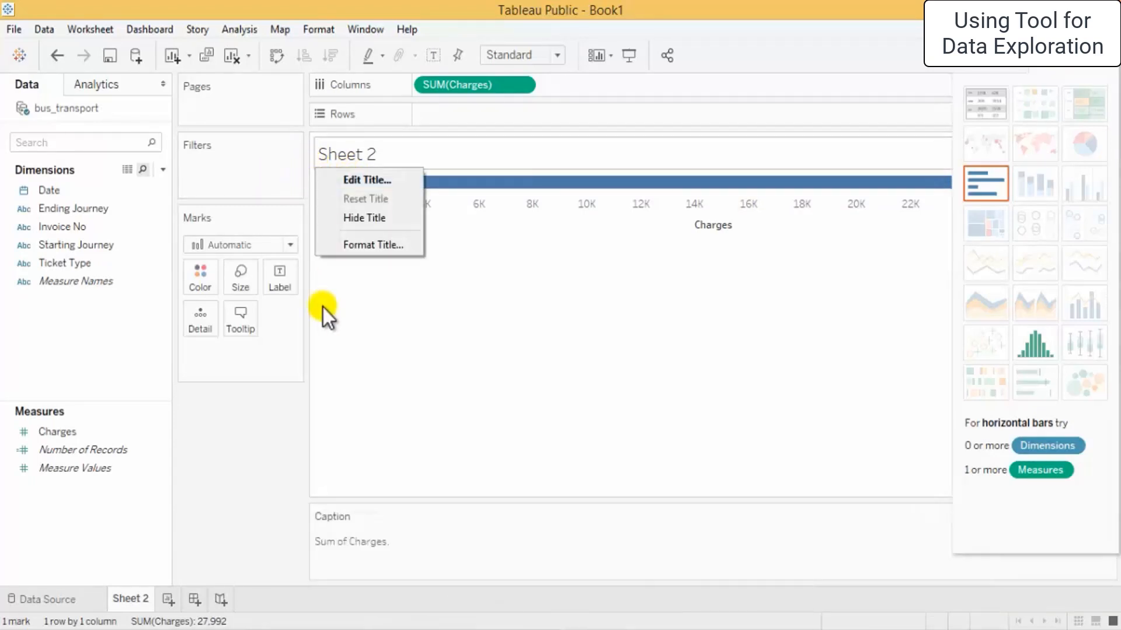
{"action": "left_click", "coordinate": [503, 321]}
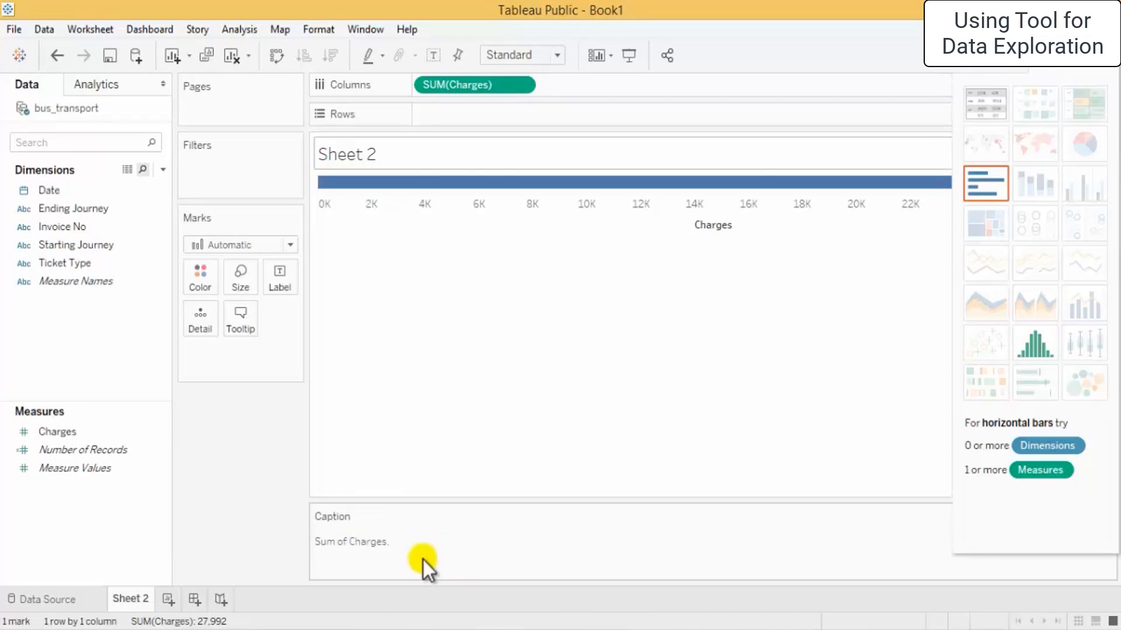
Step: Replace the sheet's caption text with "charge of ticket" and apply it
{"action": "double_click", "coordinate": [350, 546]}
{"action": "left_click", "coordinate": [412, 241]}
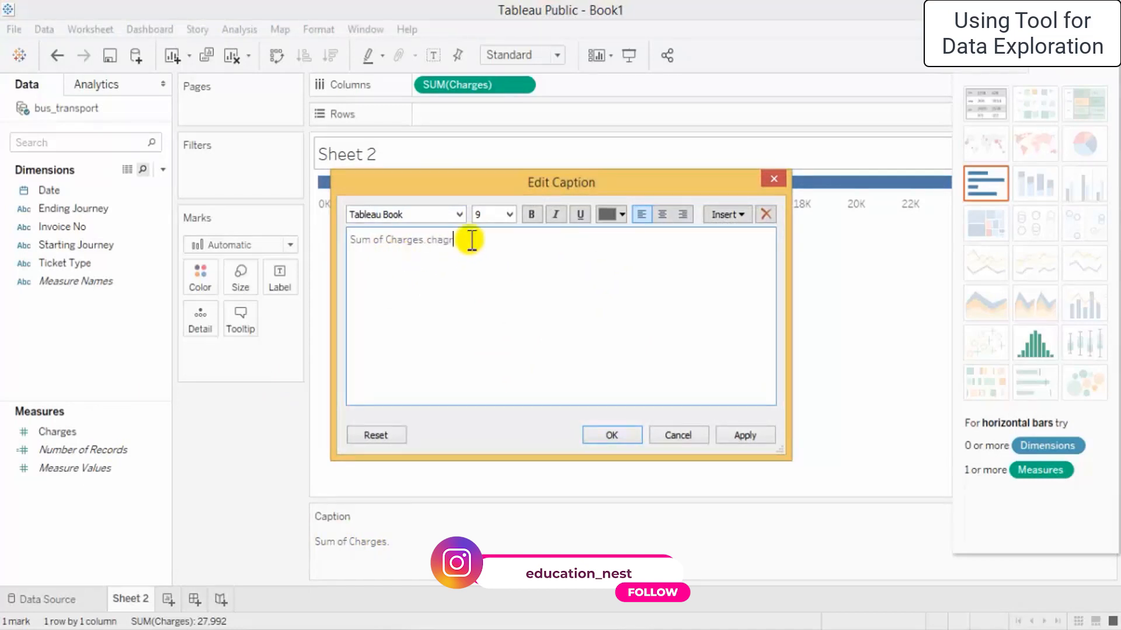
{"action": "key", "text": "BackSpace"}
{"action": "key", "text": "BackSpace"}
{"action": "key", "text": "BackSpace"}
{"action": "key", "text": "BackSpace"}
{"action": "key", "text": "BackSpace"}
{"action": "key", "text": "BackSpace"}
{"action": "key", "text": "BackSpace"}
{"action": "key", "text": "BackSpace"}
{"action": "key", "text": "BackSpace"}
{"action": "key", "text": "BackSpace"}
{"action": "key", "text": "BackSpace"}
{"action": "key", "text": "BackSpace"}
{"action": "key", "text": "BackSpace"}
{"action": "type", "text": "charge of ticket"}
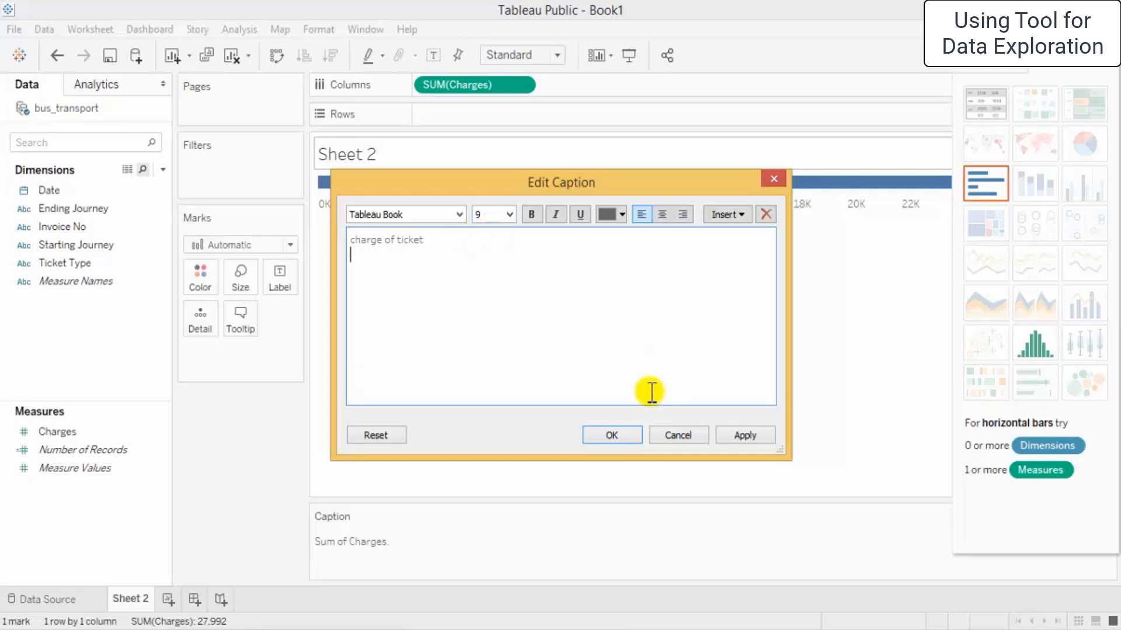
{"action": "left_click", "coordinate": [744, 438]}
{"action": "left_click", "coordinate": [613, 437]}
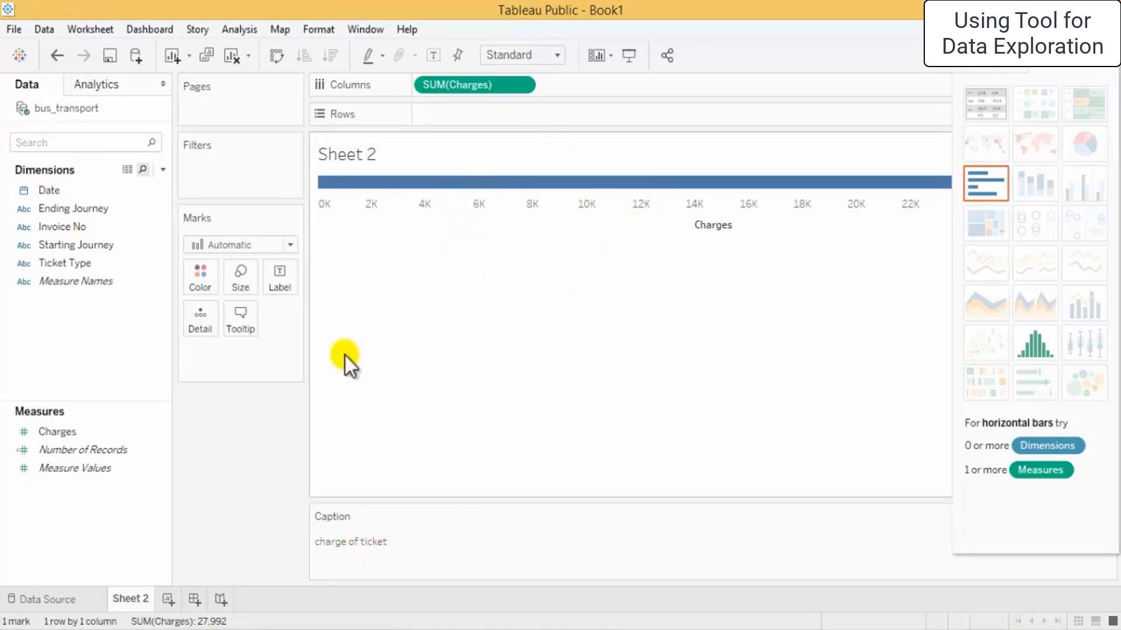
Step: Show the summary card for the Charges bar chart on Sheet 2
{"action": "mouse_move", "coordinate": [318, 186]}
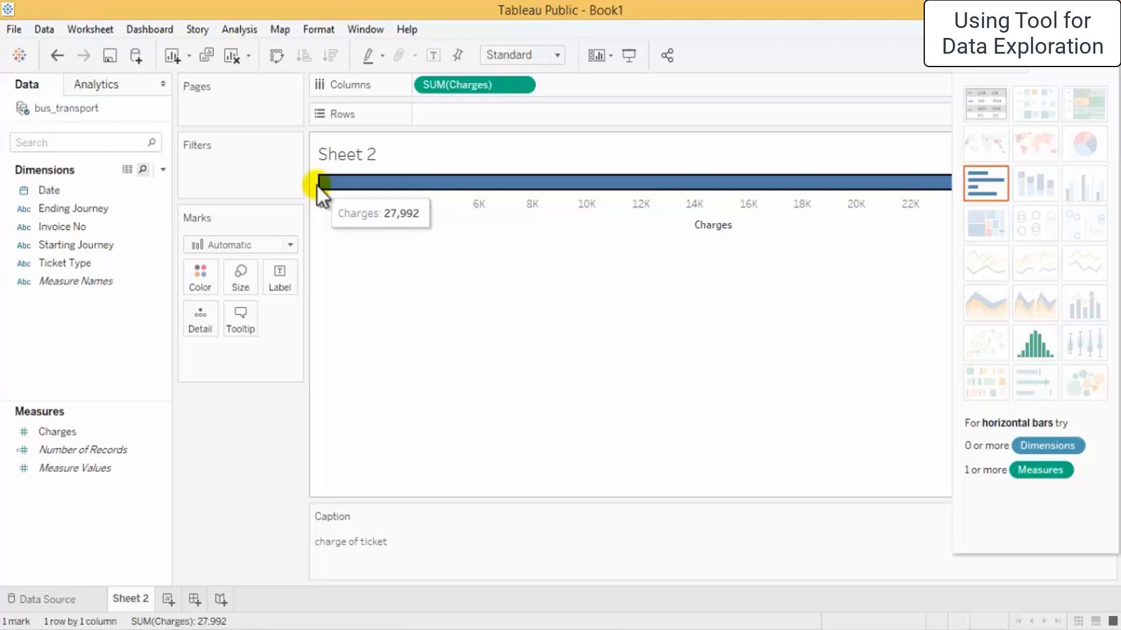
{"action": "right_click", "coordinate": [317, 184]}
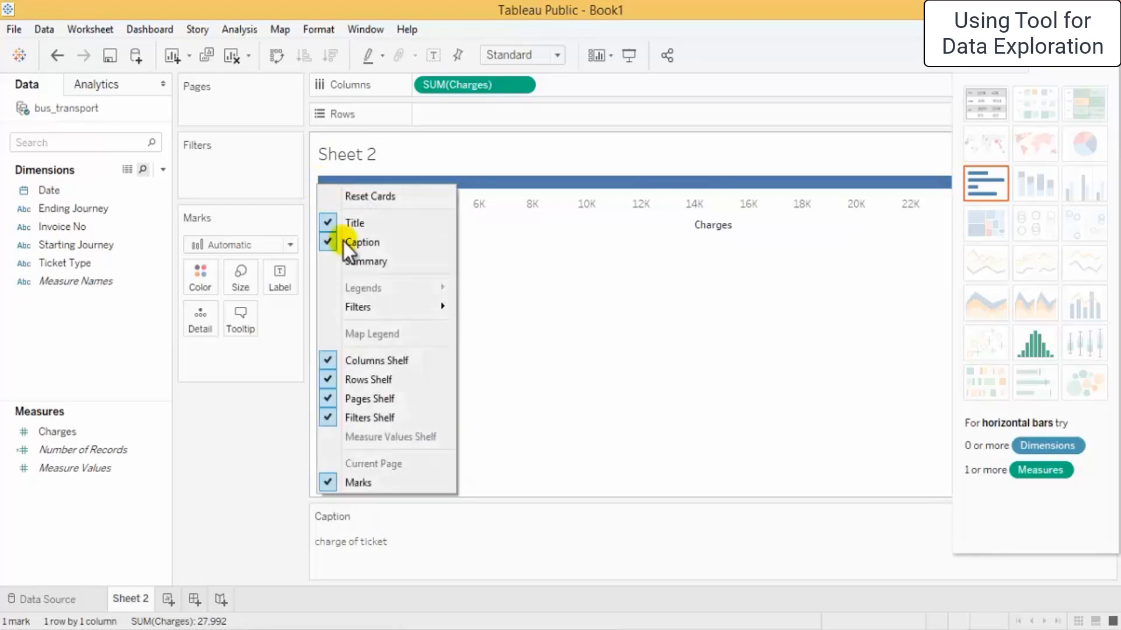
{"action": "left_click", "coordinate": [354, 265]}
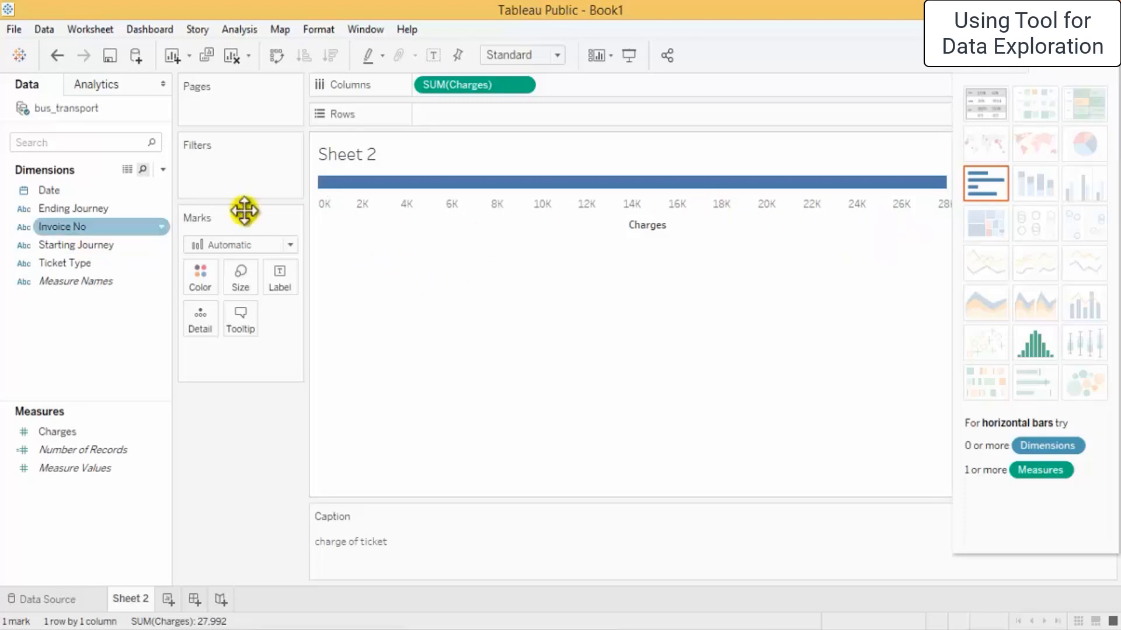
Step: Hide both the caption and the summary card on Sheet 2
{"action": "right_click", "coordinate": [316, 178]}
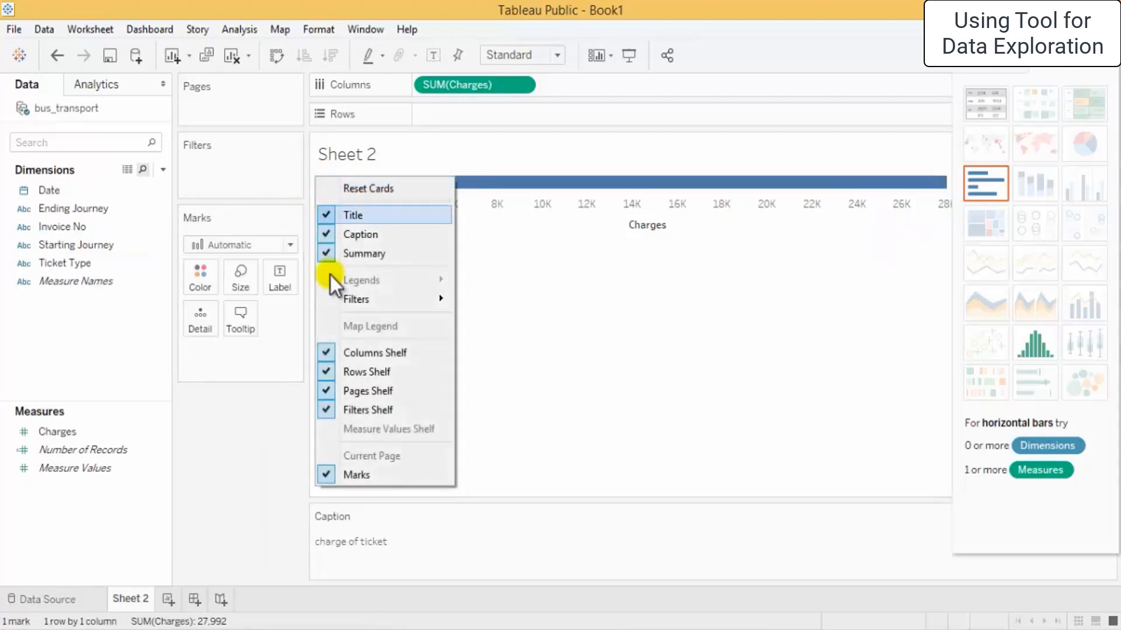
{"action": "left_click", "coordinate": [330, 234]}
{"action": "right_click", "coordinate": [319, 183]}
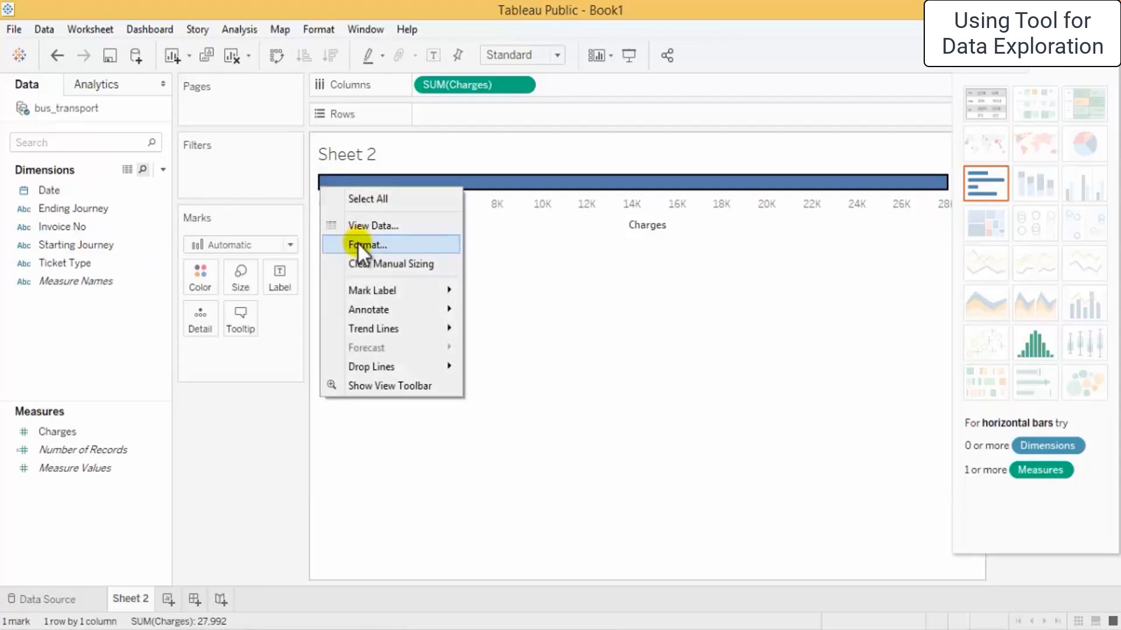
{"action": "left_click", "coordinate": [311, 179]}
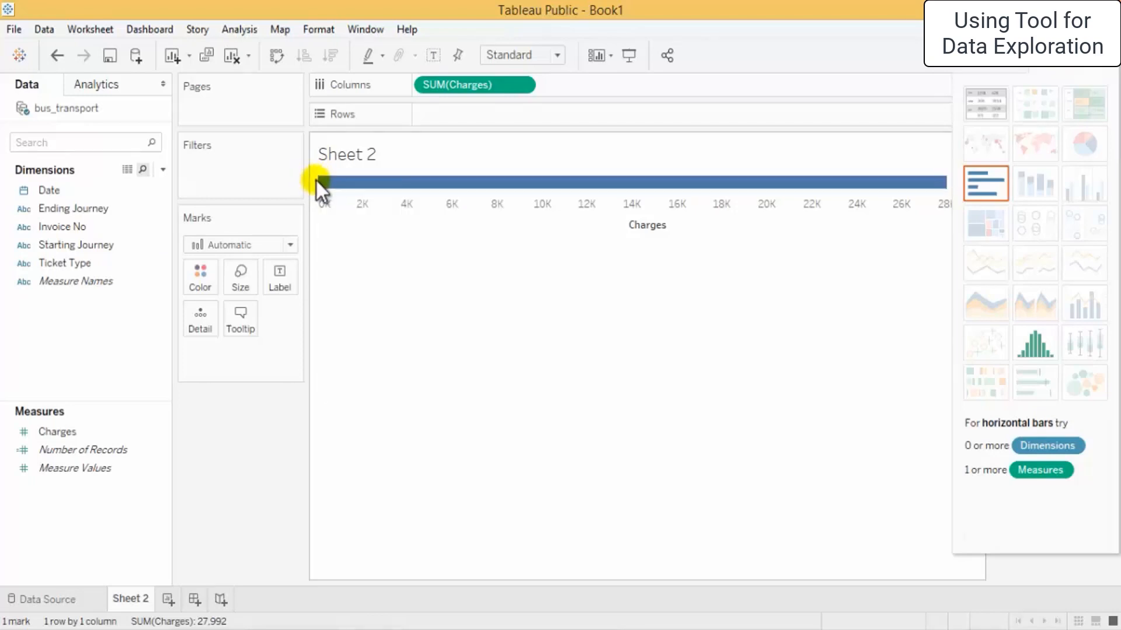
{"action": "right_click", "coordinate": [316, 182]}
{"action": "left_click", "coordinate": [354, 259]}
Step: Hide the Columns shelf from the worksheet layout
{"action": "right_click", "coordinate": [313, 184]}
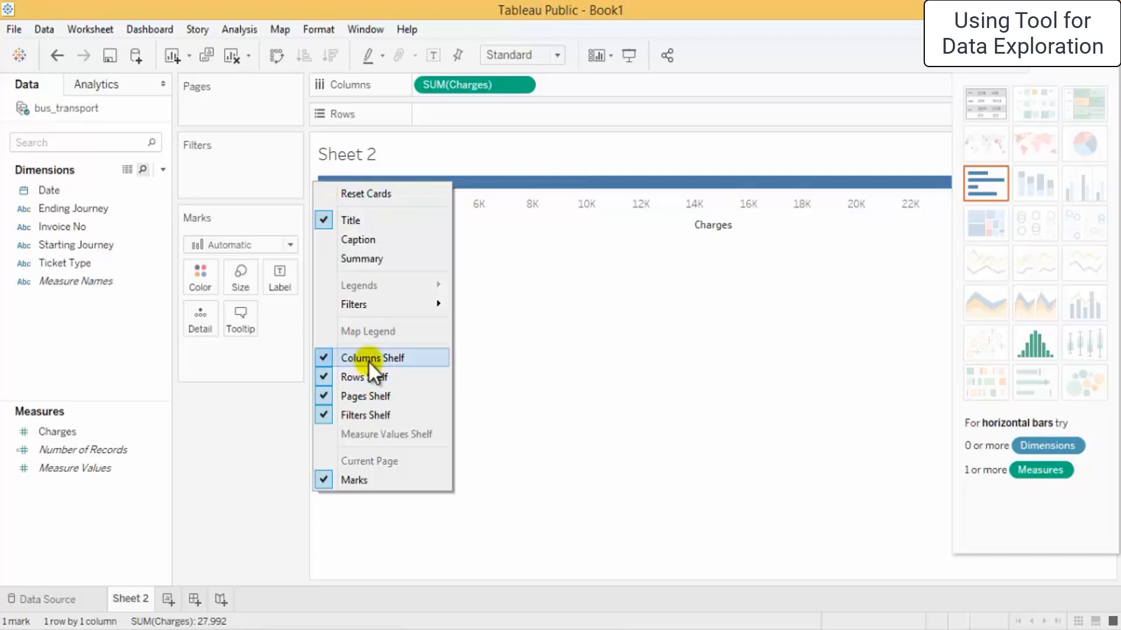
{"action": "left_click", "coordinate": [369, 358]}
{"action": "right_click", "coordinate": [320, 154]}
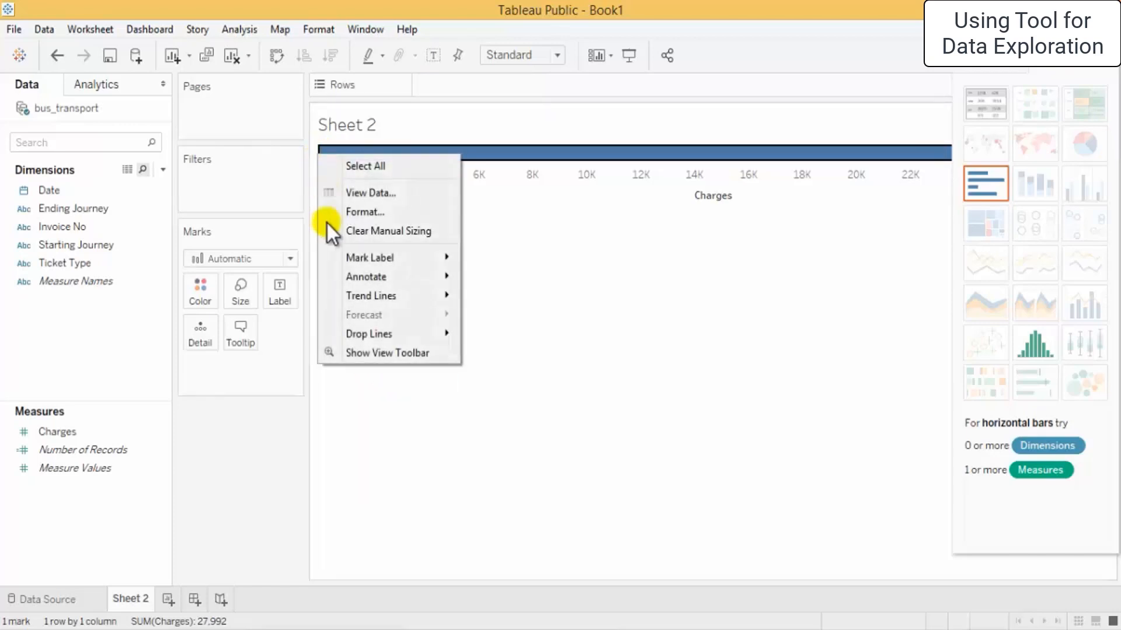
{"action": "left_click", "coordinate": [315, 133]}
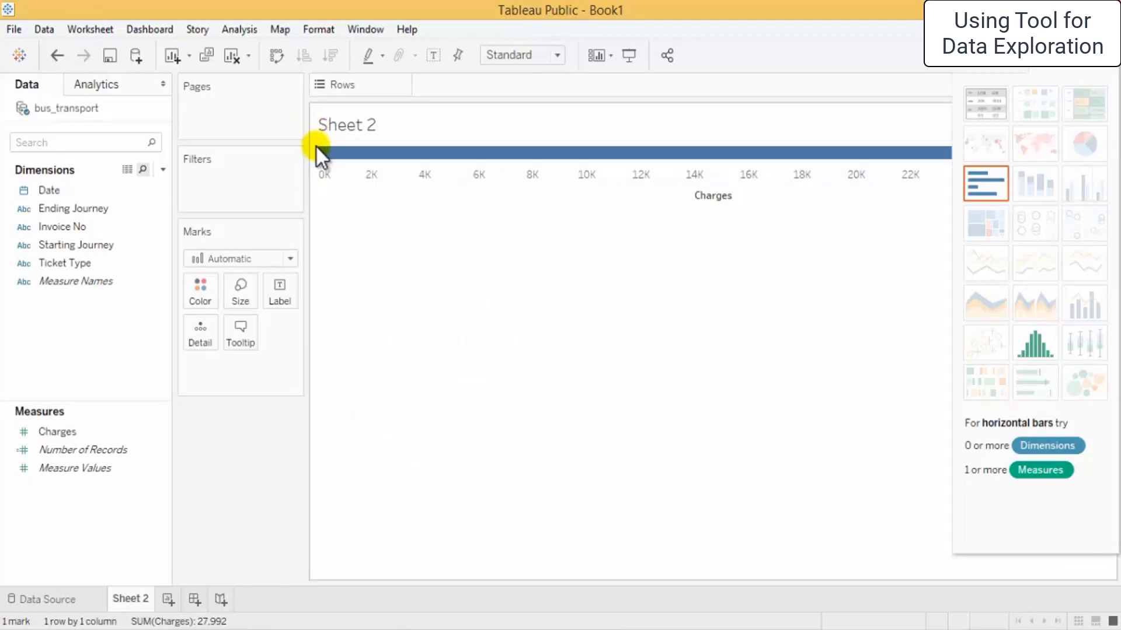
Step: Undo the latest view changes back to the bar chart of Charges by Ticket Type
{"action": "key", "text": "ctrl+z"}
{"action": "key", "text": "ctrl+z"}
{"action": "key", "text": "ctrl+z"}
{"action": "key", "text": "ctrl+z"}
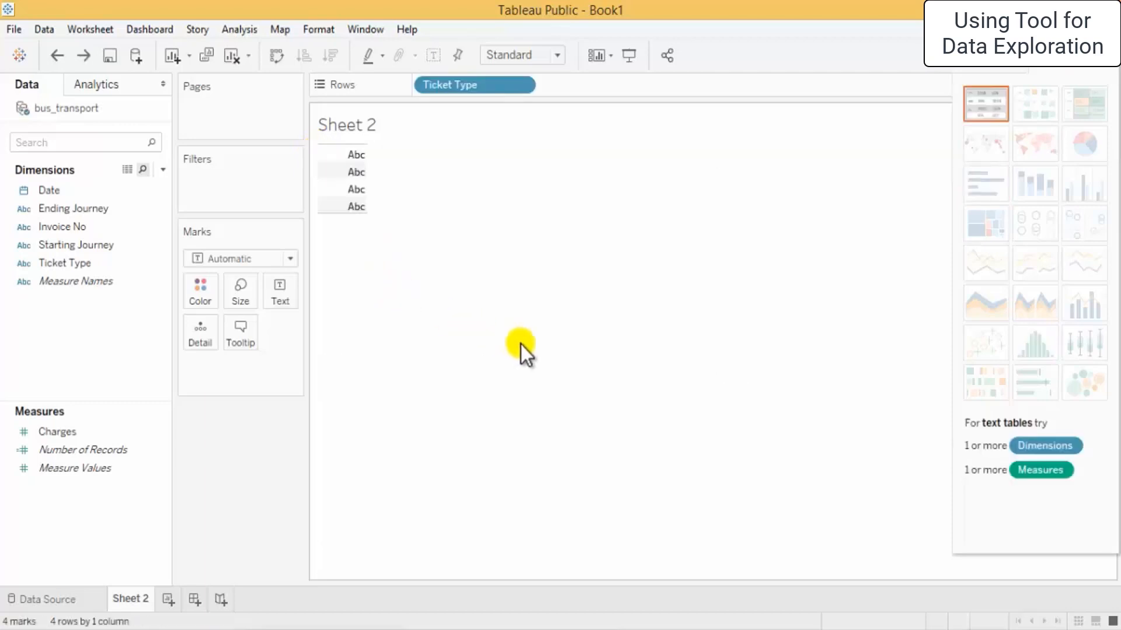
{"action": "key", "text": "ctrl+z"}
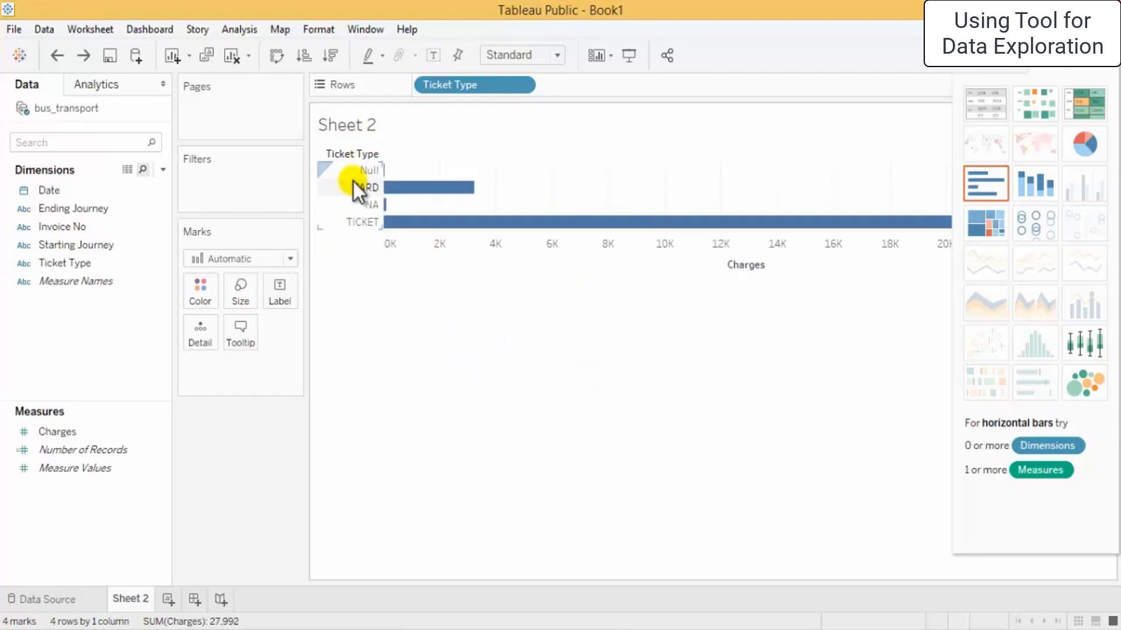
Step: Try to split the Ticket Type field from the CARD header, and clear the selection
{"action": "right_click", "coordinate": [353, 182]}
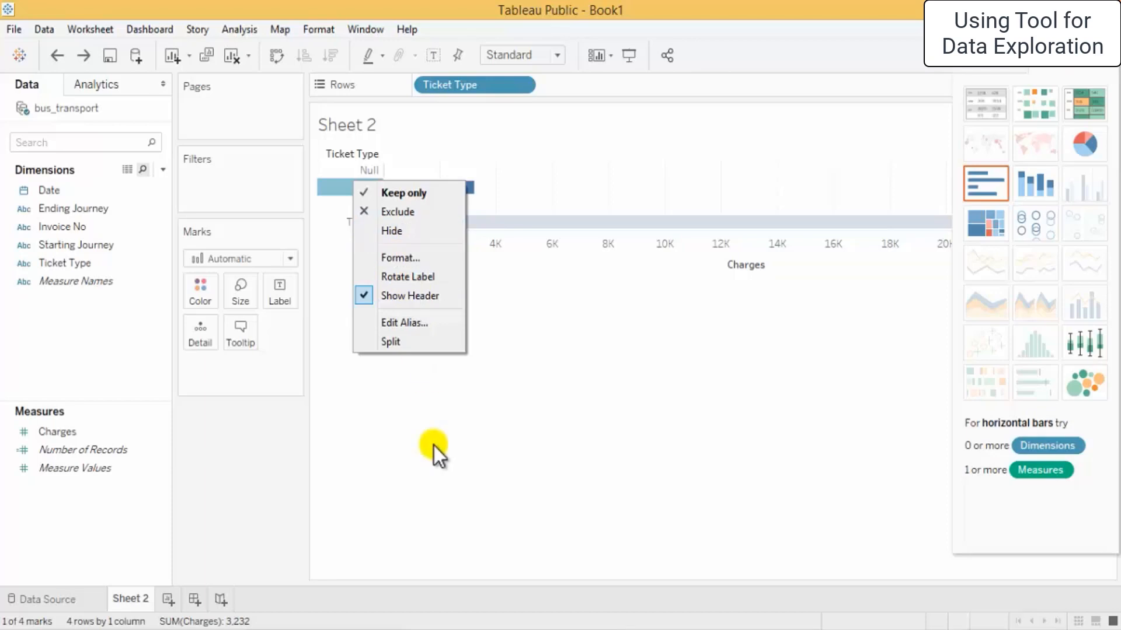
{"action": "left_click", "coordinate": [402, 340]}
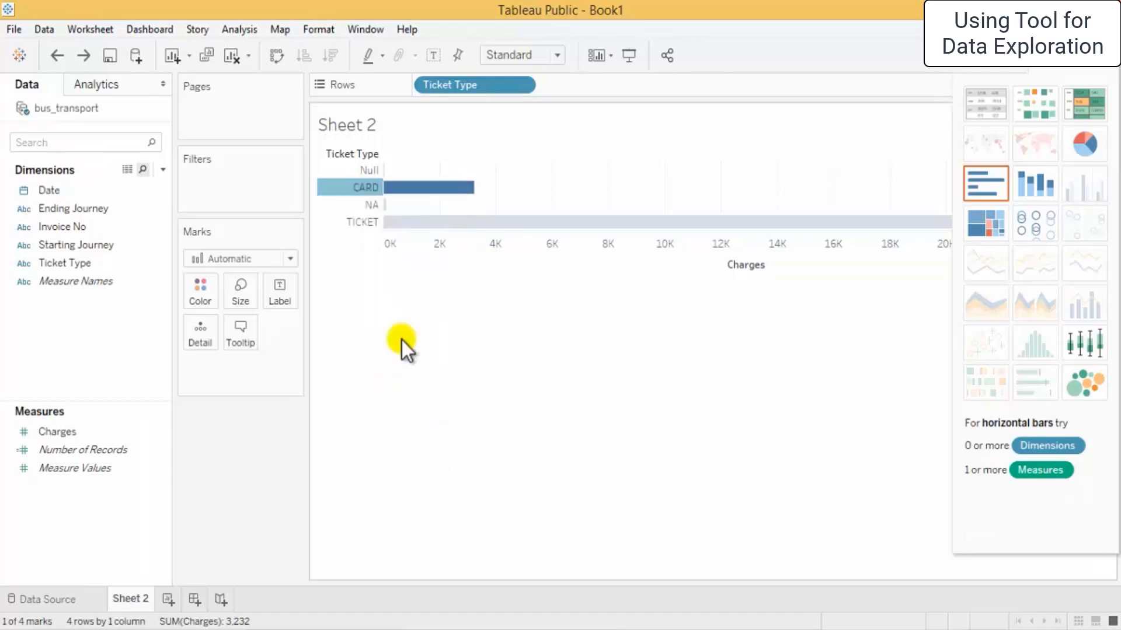
{"action": "left_click", "coordinate": [402, 256]}
{"action": "left_click", "coordinate": [368, 339]}
{"action": "left_click", "coordinate": [356, 188]}
{"action": "right_click", "coordinate": [356, 188]}
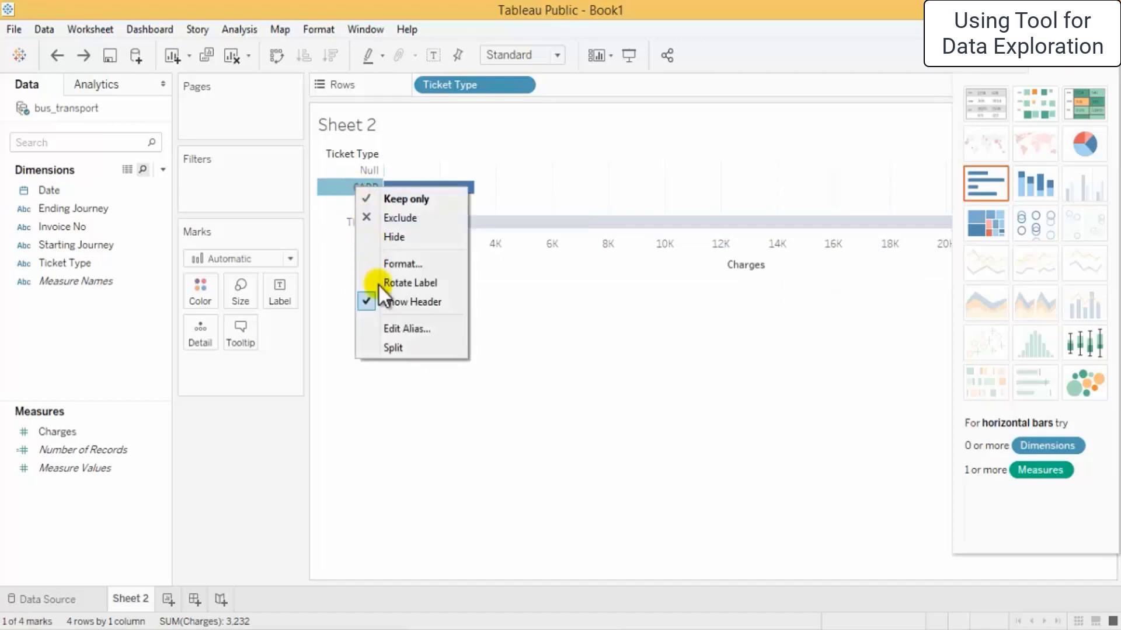
{"action": "left_click", "coordinate": [391, 351]}
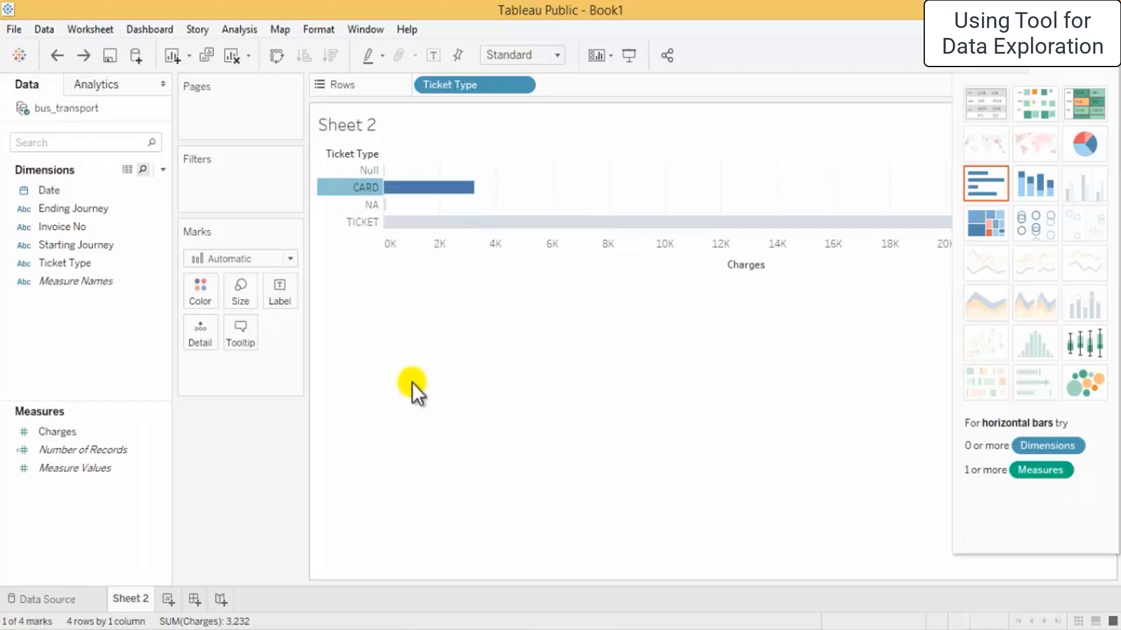
{"action": "left_click", "coordinate": [581, 454]}
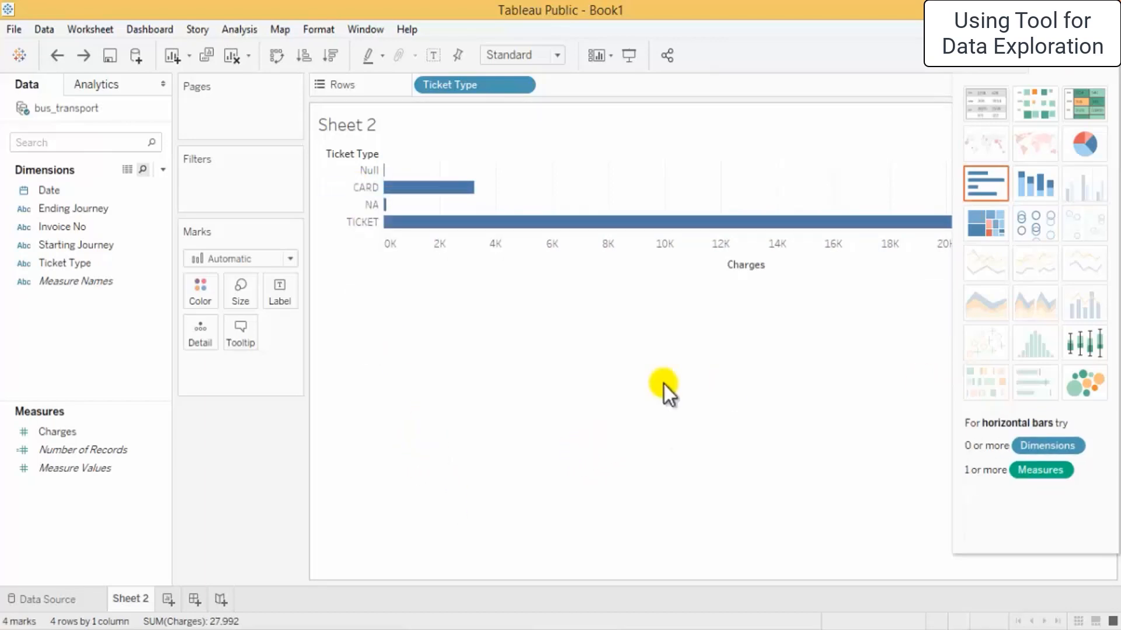
Step: Change the alias of the CARD ticket type to "cd"
{"action": "left_click", "coordinate": [367, 186]}
{"action": "left_click", "coordinate": [367, 185]}
{"action": "right_click", "coordinate": [357, 187]}
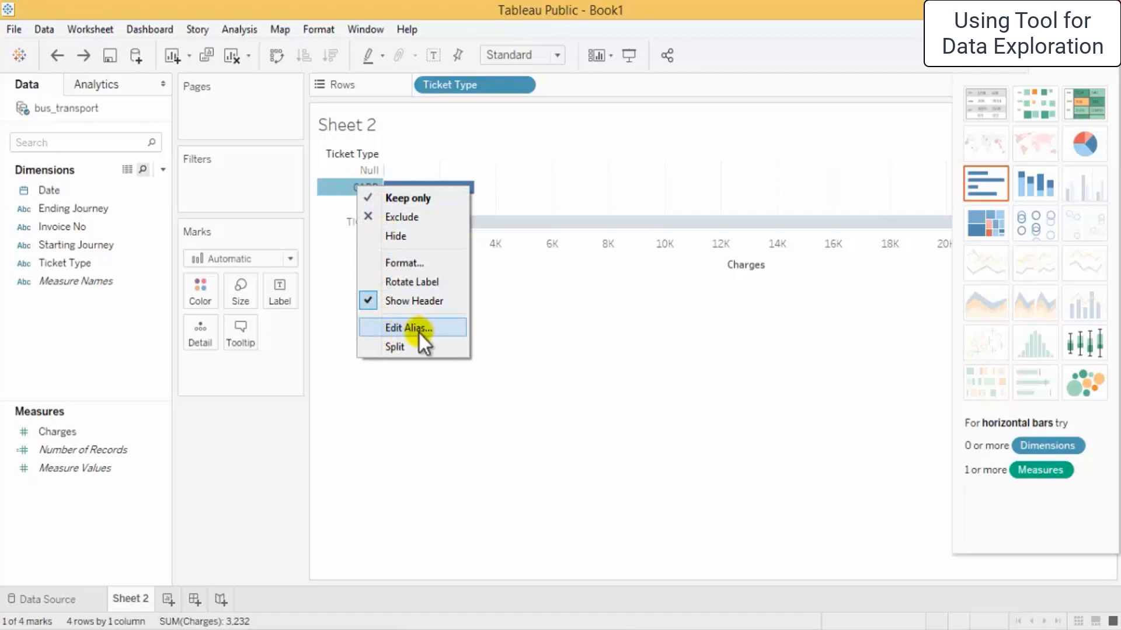
{"action": "left_click", "coordinate": [421, 333]}
{"action": "left_click", "coordinate": [471, 315]}
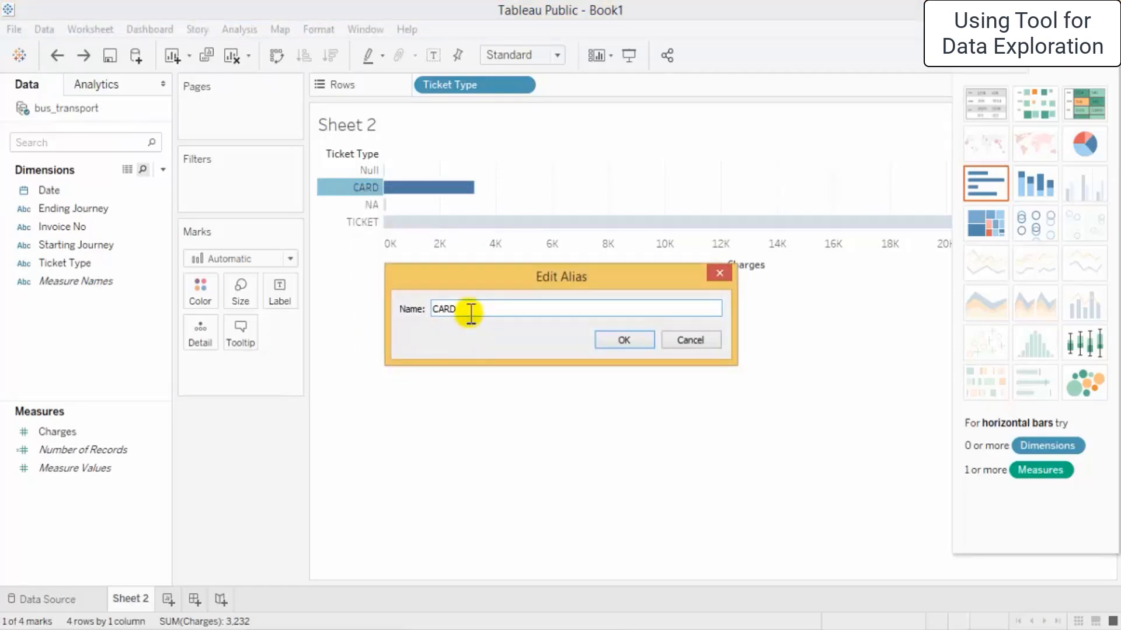
{"action": "left_click_drag", "start_coordinate": [466, 314], "coordinate": [378, 320]}
{"action": "key", "text": "BackSpace"}
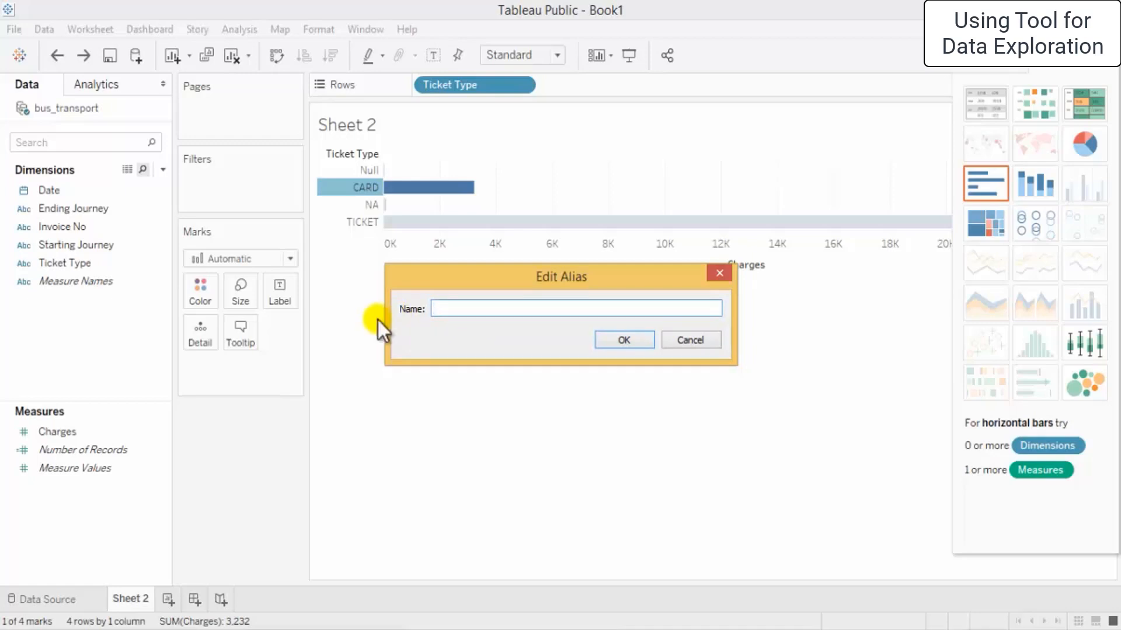
{"action": "type", "text": "cd"}
{"action": "left_click", "coordinate": [623, 341]}
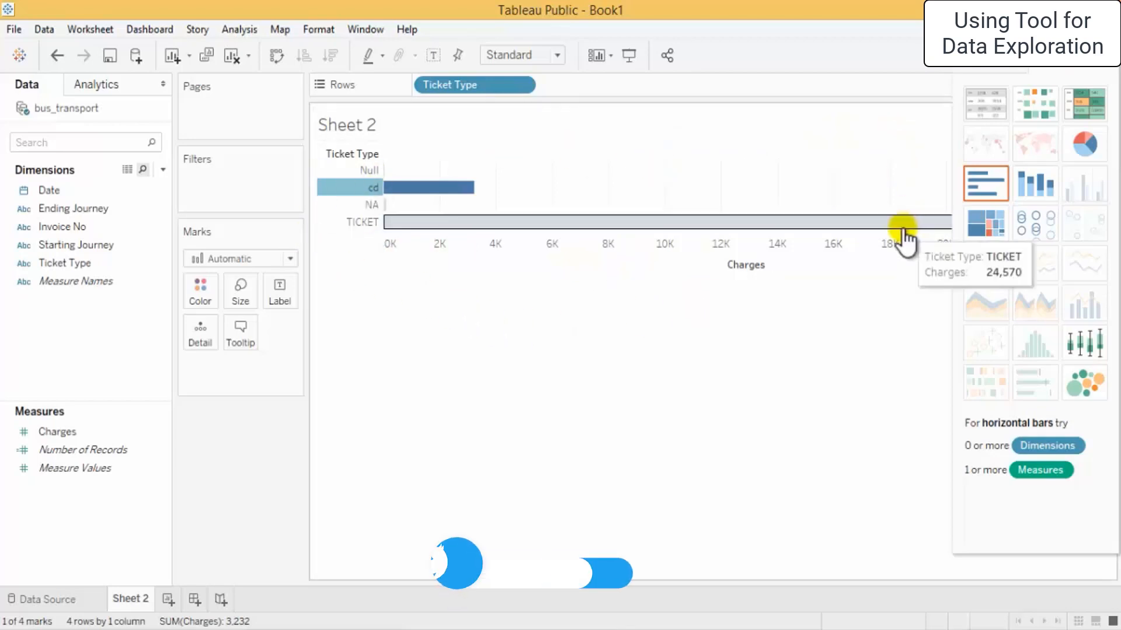
Step: Check the Ticket Type values in the bus_transport data source, including a CARD row, and return to Sheet 2
{"action": "double_click", "coordinate": [74, 110]}
{"action": "scroll", "coordinate": [532, 387], "scroll_direction": "down", "scroll_amount": 6}
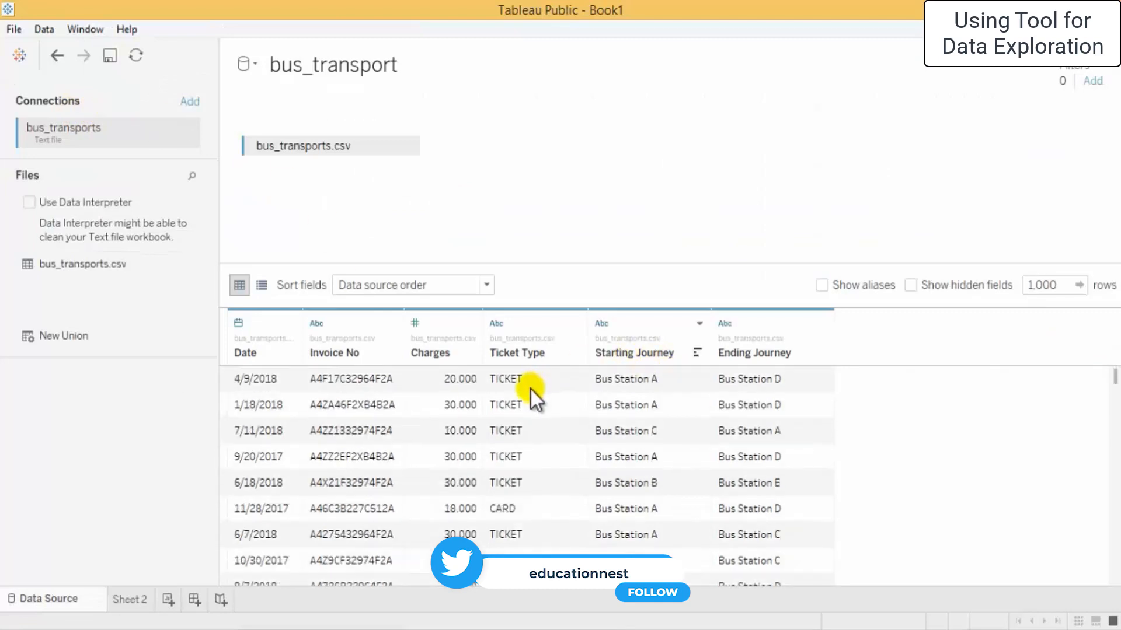
{"action": "scroll", "coordinate": [537, 465], "scroll_direction": "up", "scroll_amount": 2}
{"action": "left_click", "coordinate": [507, 511]}
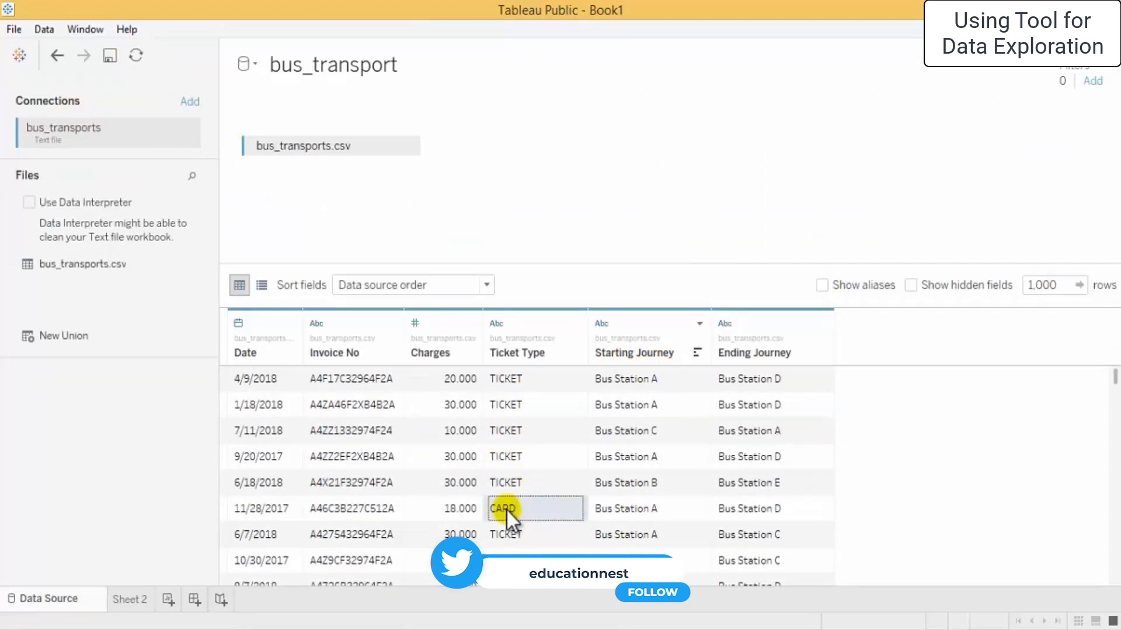
{"action": "right_click", "coordinate": [507, 509]}
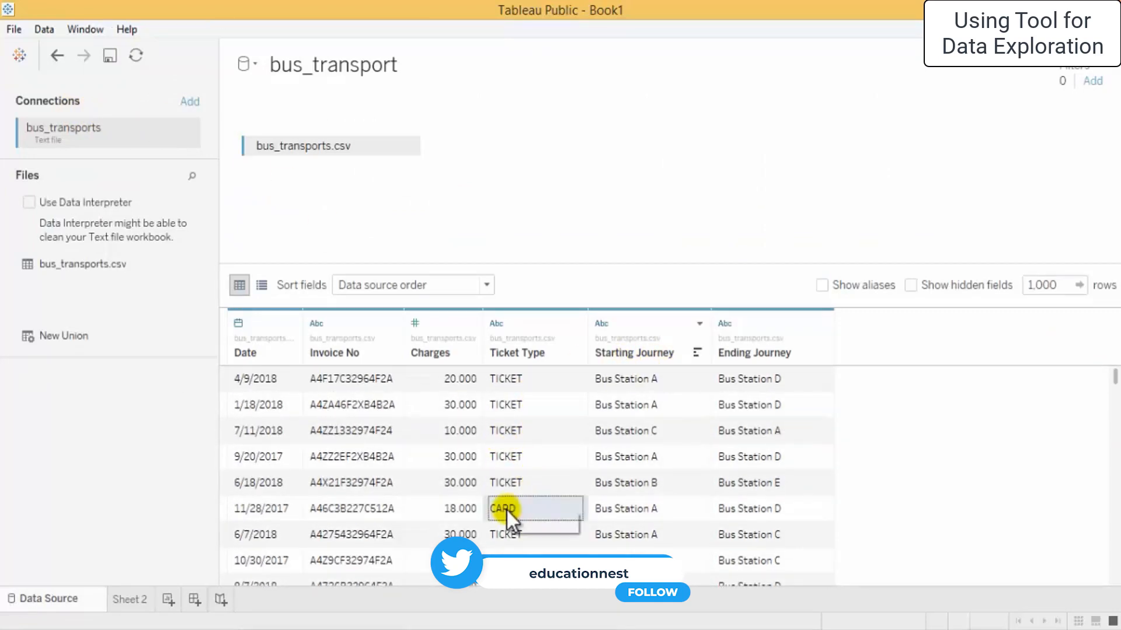
{"action": "left_click", "coordinate": [1045, 440]}
{"action": "left_click", "coordinate": [21, 57]}
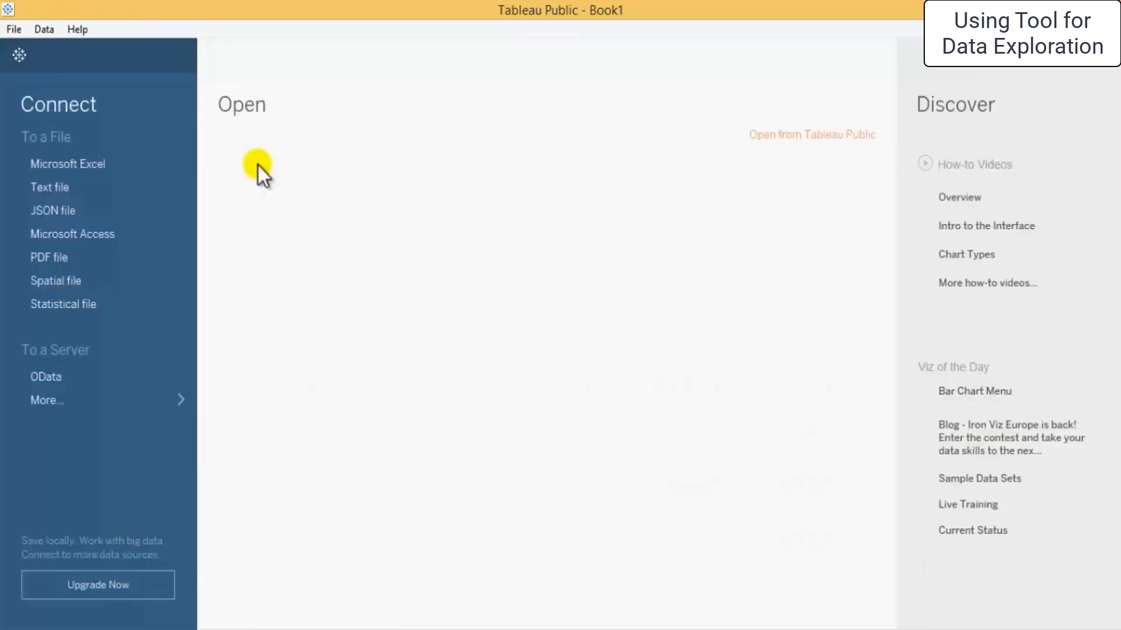
{"action": "left_click", "coordinate": [18, 55]}
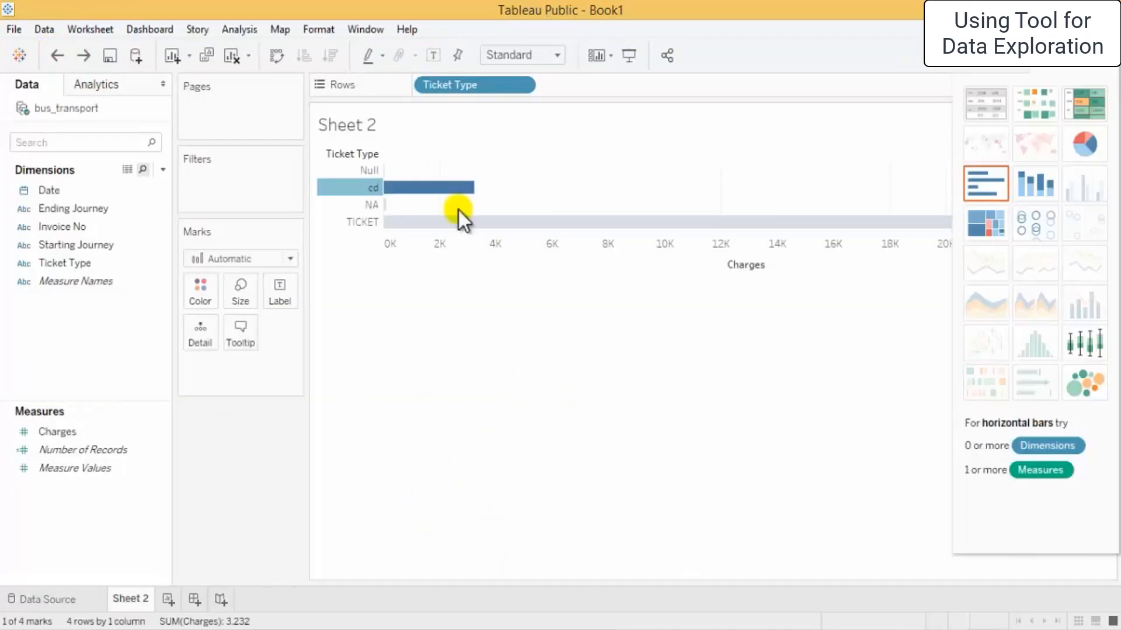
Step: Set the alias of the "cd" ticket type back to "CARD"
{"action": "left_click", "coordinate": [350, 186]}
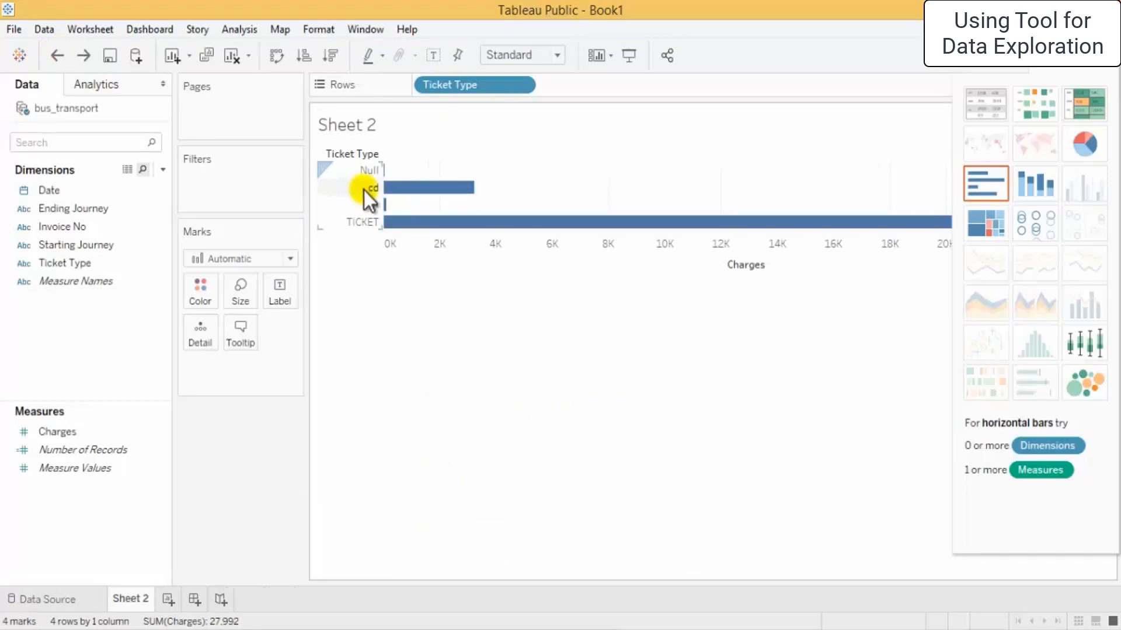
{"action": "left_click", "coordinate": [372, 189]}
{"action": "right_click", "coordinate": [365, 185]}
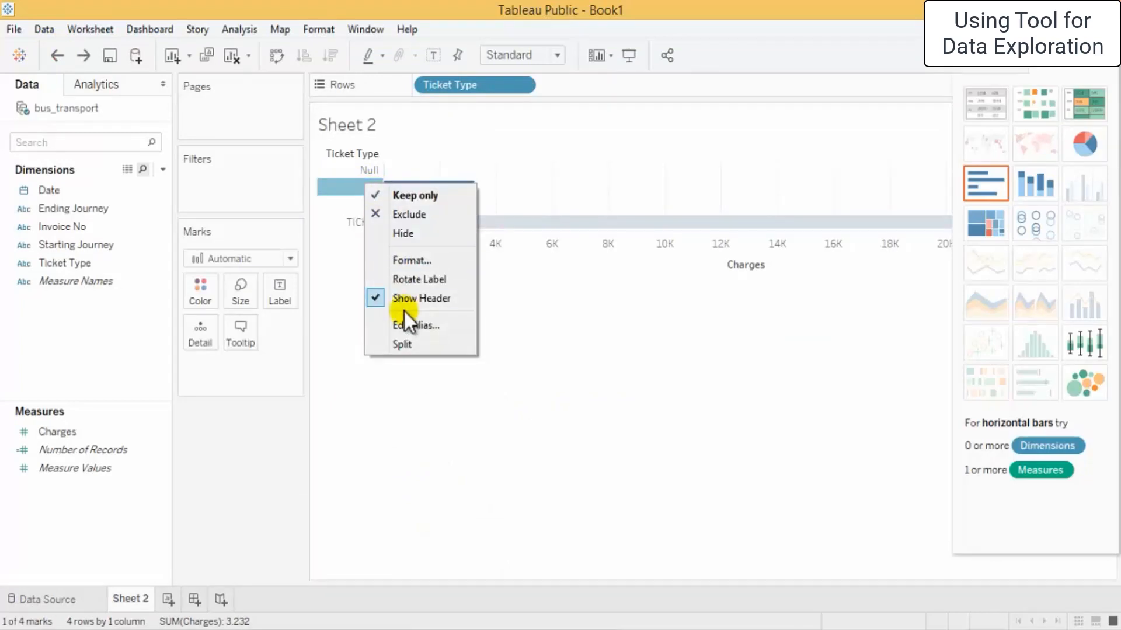
{"action": "left_click", "coordinate": [417, 325]}
{"action": "type", "text": "CARD"}
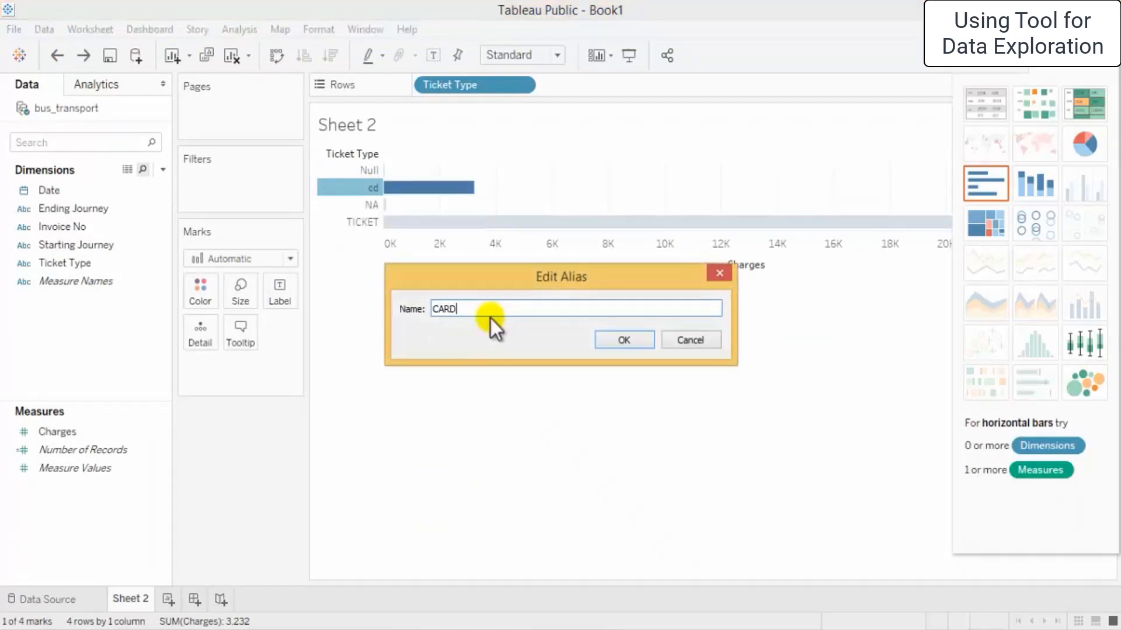
{"action": "left_click", "coordinate": [605, 347]}
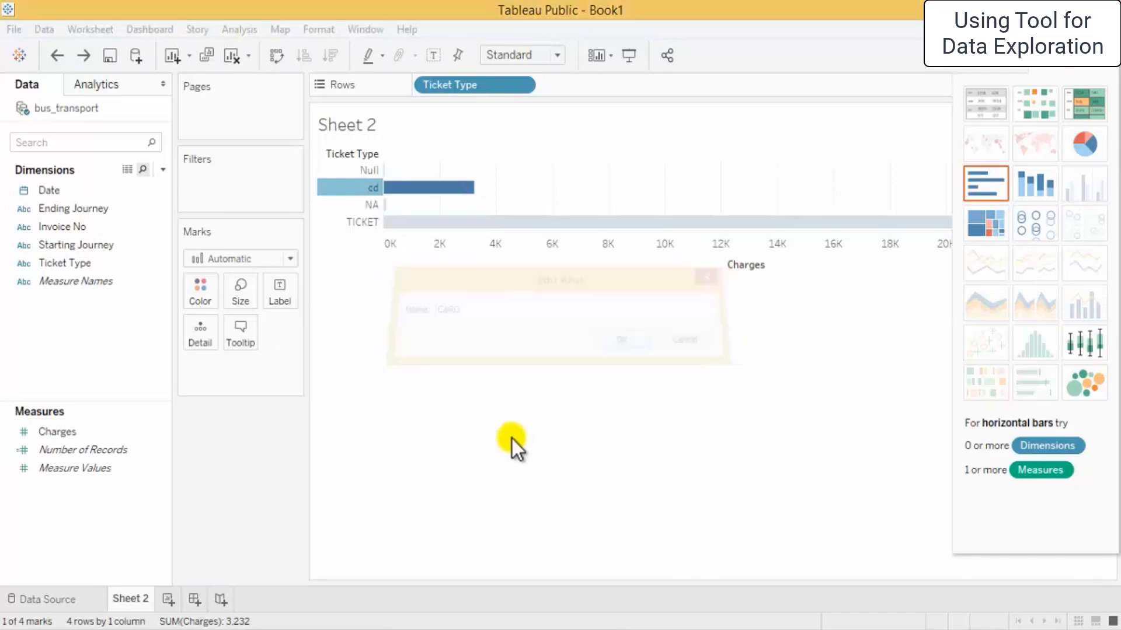
Step: Exclude the NA and Null ticket types from the Charges chart
{"action": "left_click", "coordinate": [368, 170]}
{"action": "left_click", "coordinate": [368, 206]}
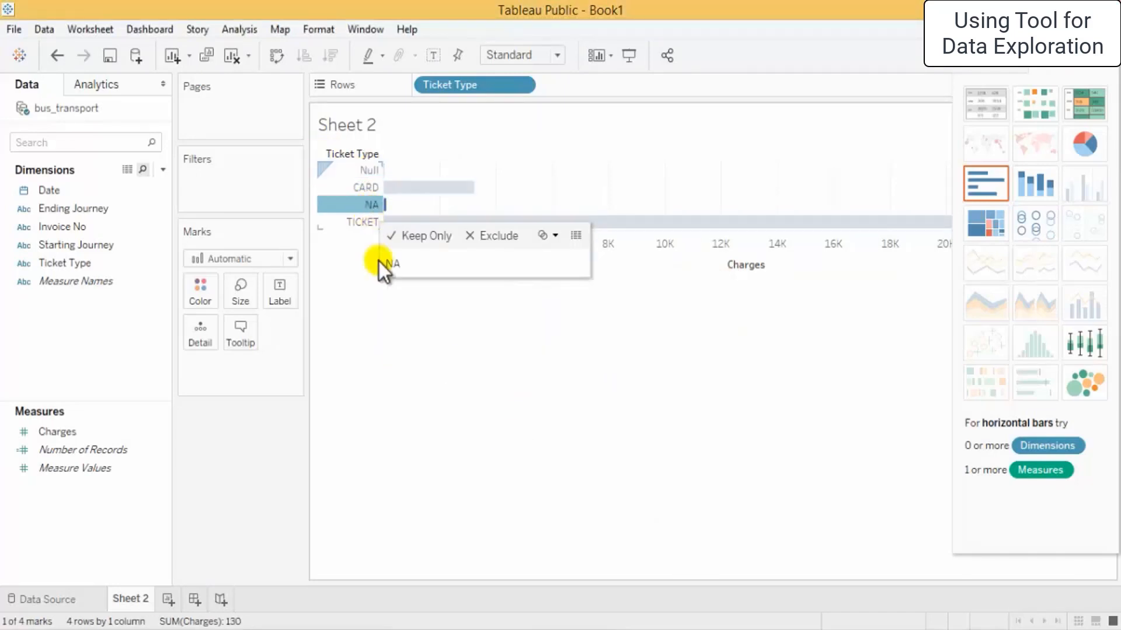
{"action": "right_click", "coordinate": [368, 208]}
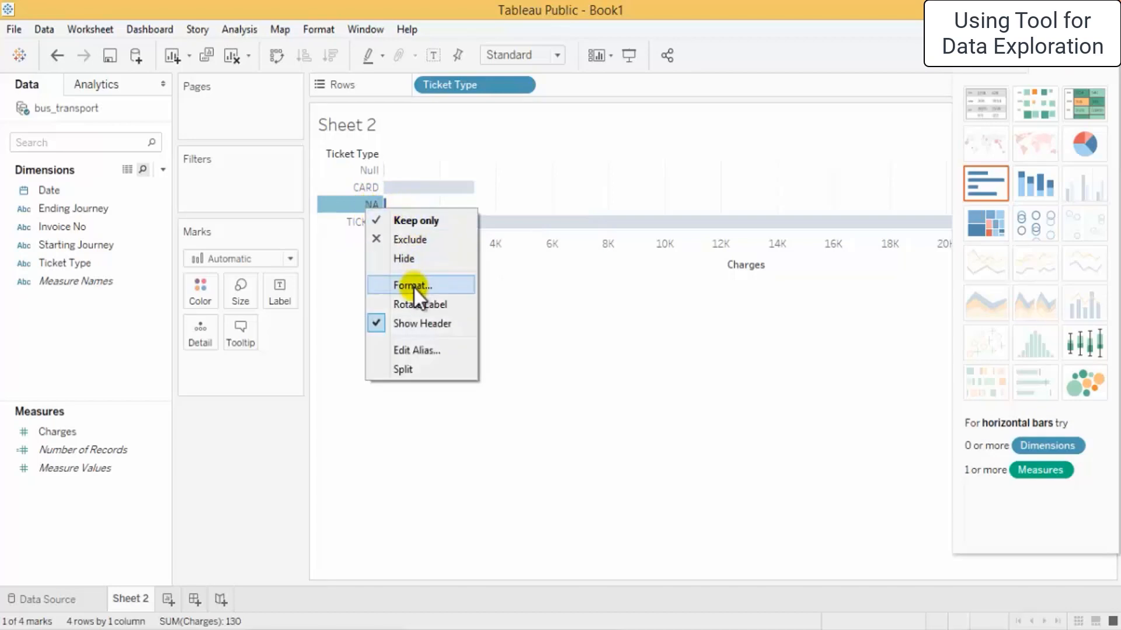
{"action": "left_click", "coordinate": [411, 239]}
{"action": "left_click", "coordinate": [371, 170]}
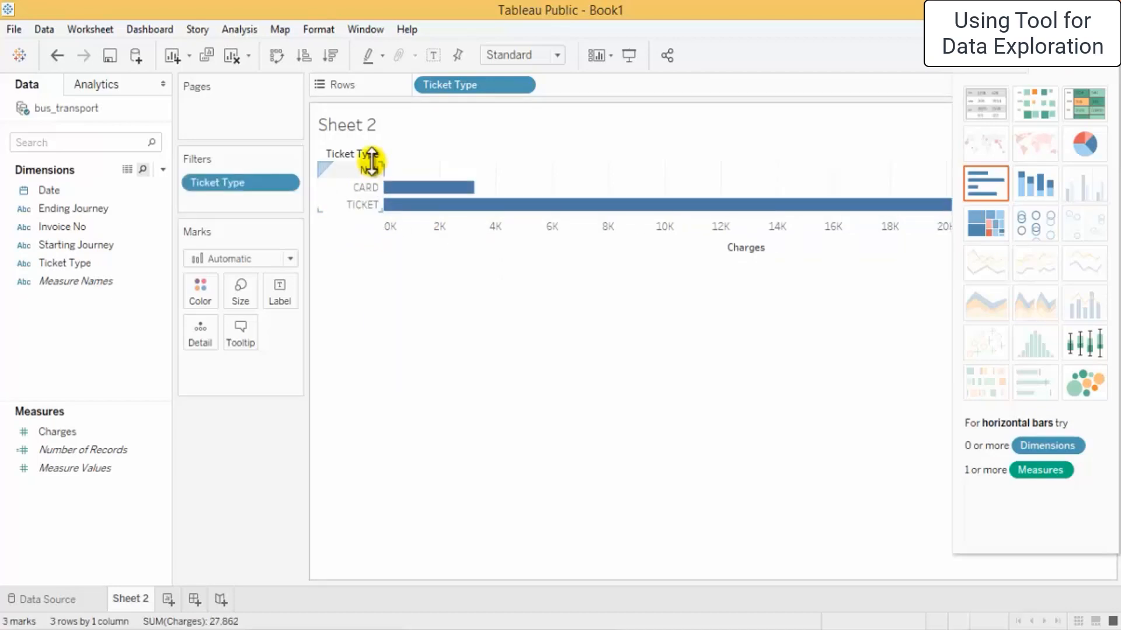
{"action": "right_click", "coordinate": [371, 175]}
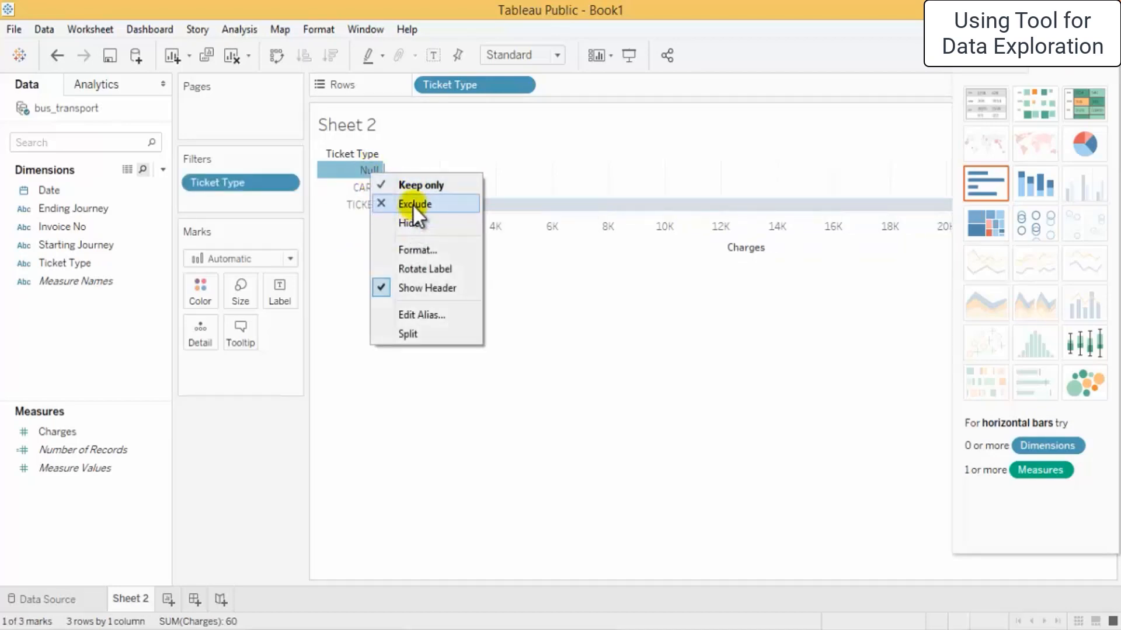
{"action": "left_click", "coordinate": [412, 204]}
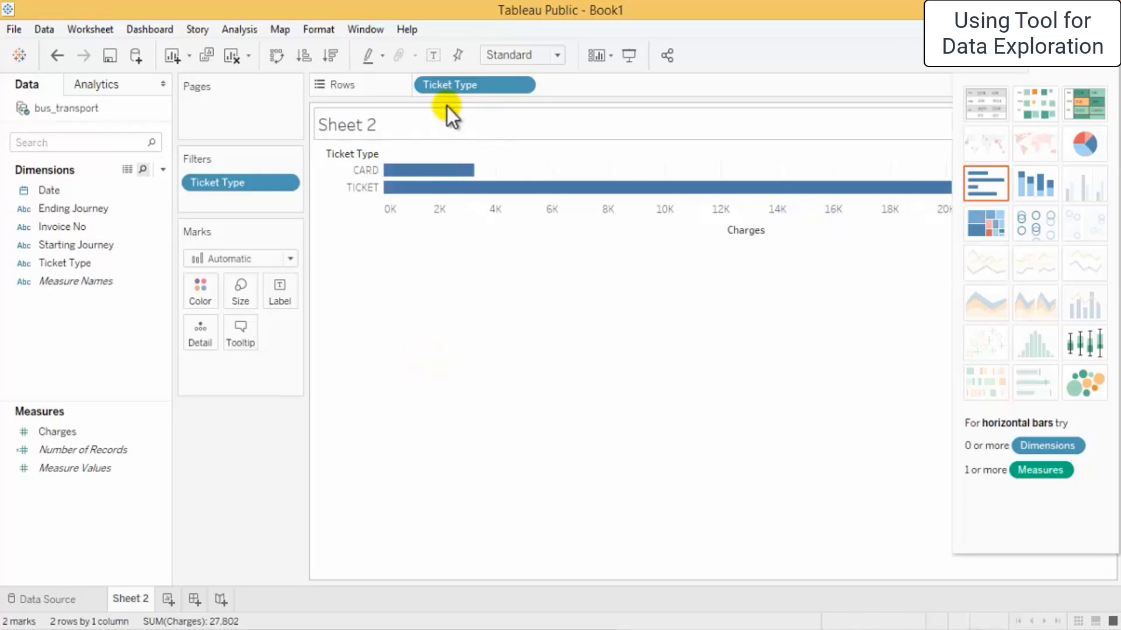
{"action": "left_click", "coordinate": [52, 445]}
{"action": "left_click", "coordinate": [47, 433]}
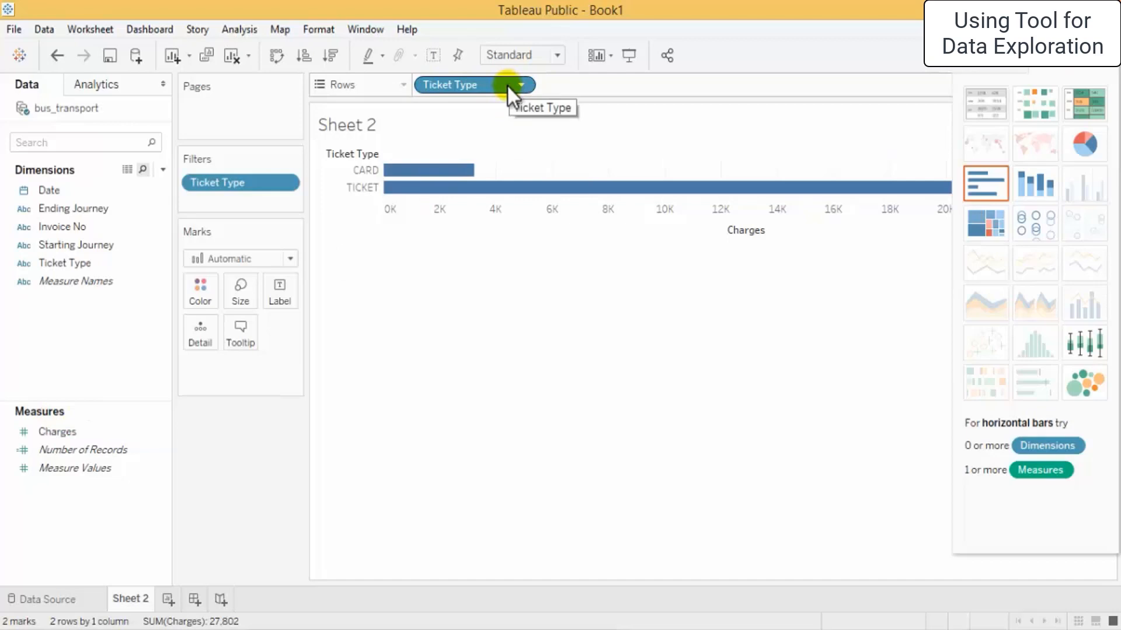
Step: Show the hidden Columns shelf again on Sheet 2
{"action": "left_click_drag", "start_coordinate": [69, 432], "coordinate": [52, 455]}
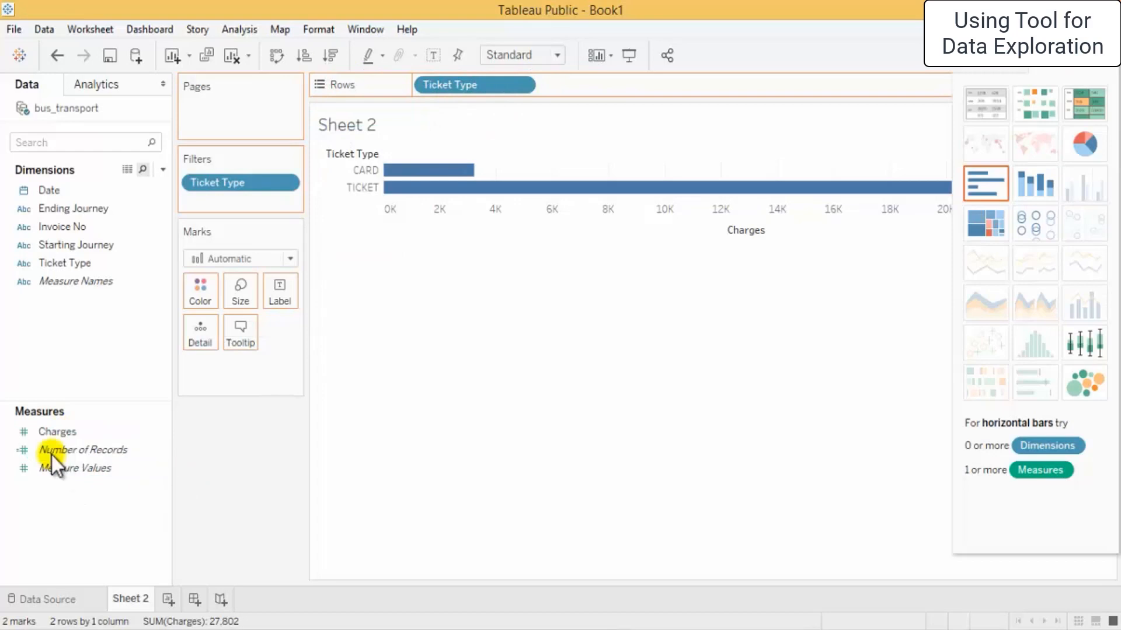
{"action": "right_click", "coordinate": [648, 89]}
{"action": "right_click", "coordinate": [524, 113]}
{"action": "key", "text": "Escape"}
{"action": "right_click", "coordinate": [482, 359]}
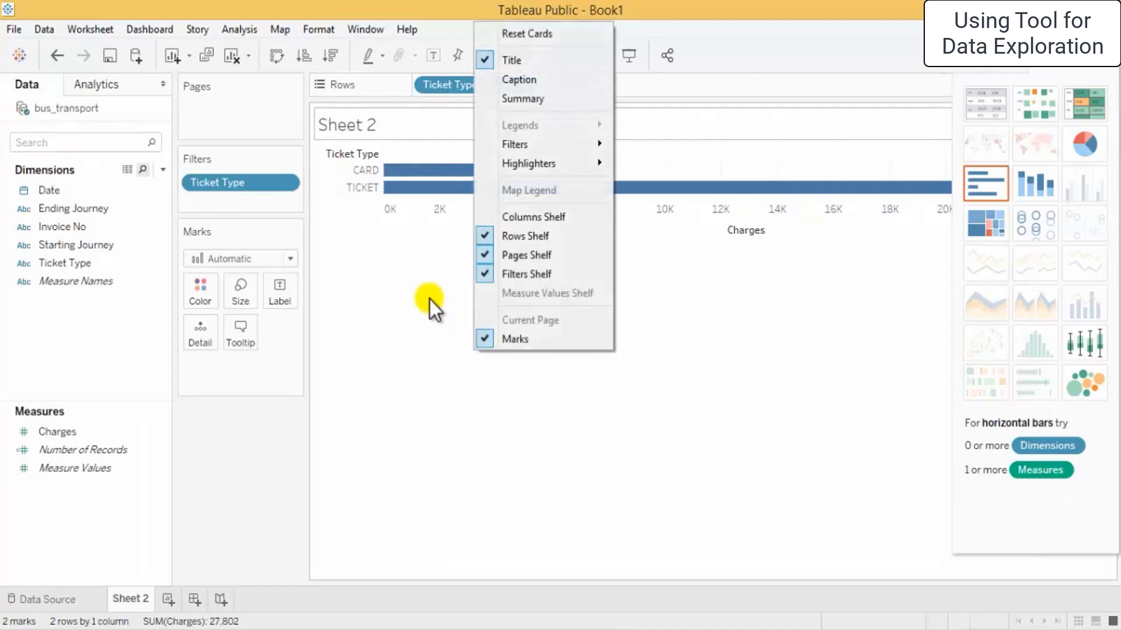
{"action": "key", "text": "Escape"}
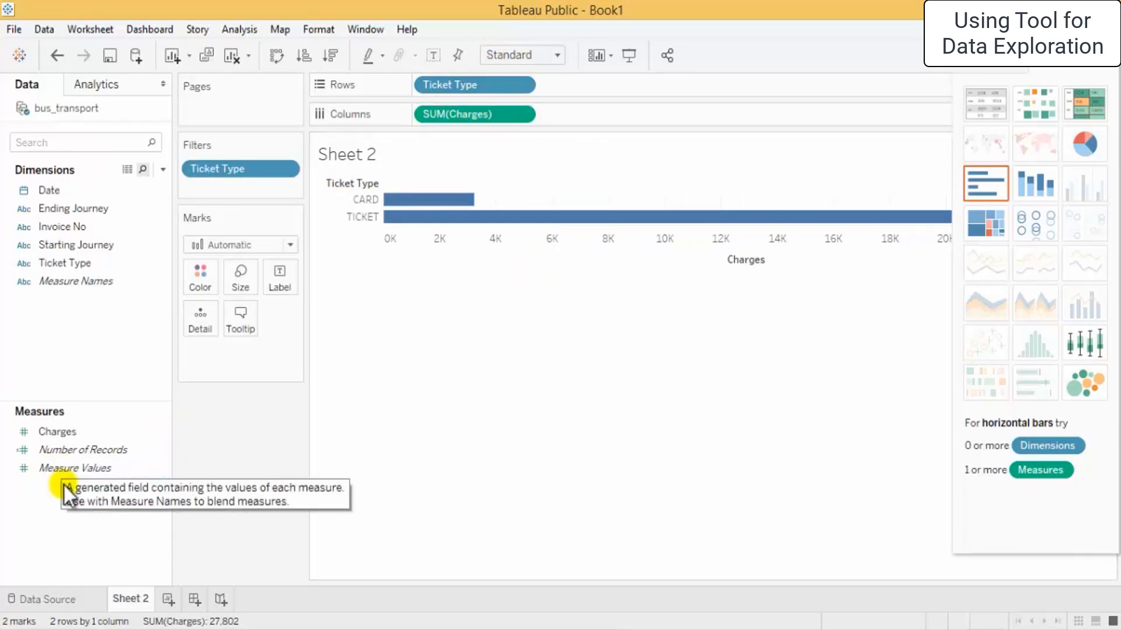
Step: Color the bars by the sum of Charges while keeping SUM(Charges) on the Columns shelf
{"action": "left_click_drag", "start_coordinate": [85, 450], "coordinate": [76, 508]}
{"action": "left_click_drag", "start_coordinate": [58, 432], "coordinate": [205, 281]}
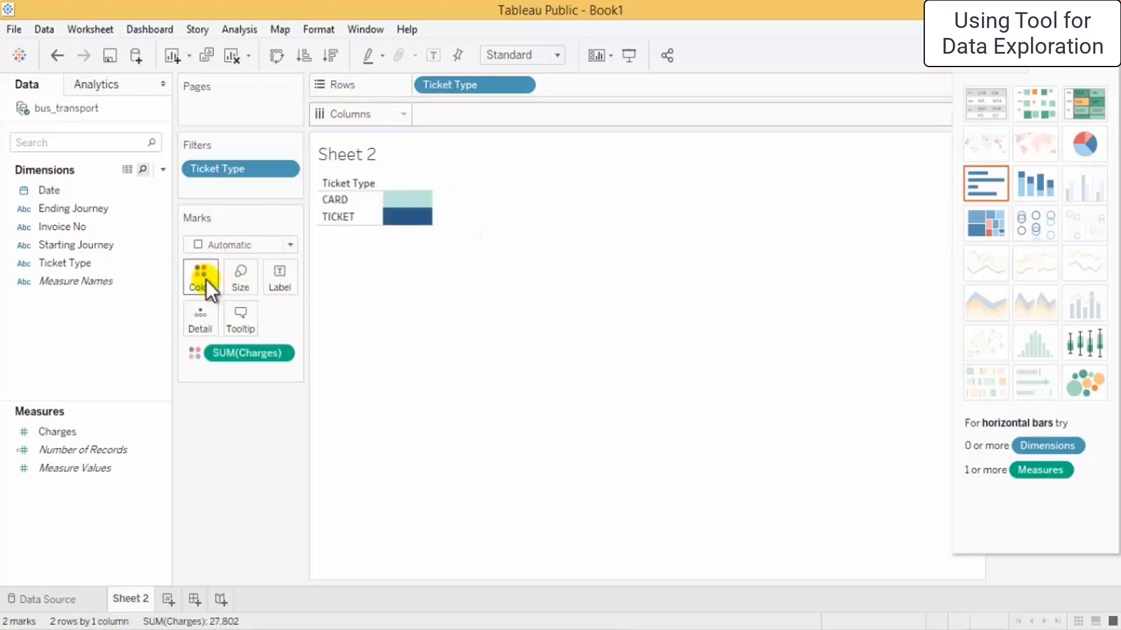
{"action": "left_click_drag", "start_coordinate": [259, 358], "coordinate": [478, 121]}
{"action": "mouse_move", "coordinate": [76, 431]}
{"action": "left_mouse_down"}
{"action": "mouse_move", "coordinate": [182, 283]}
{"action": "mouse_move", "coordinate": [205, 284]}
{"action": "left_mouse_up"}
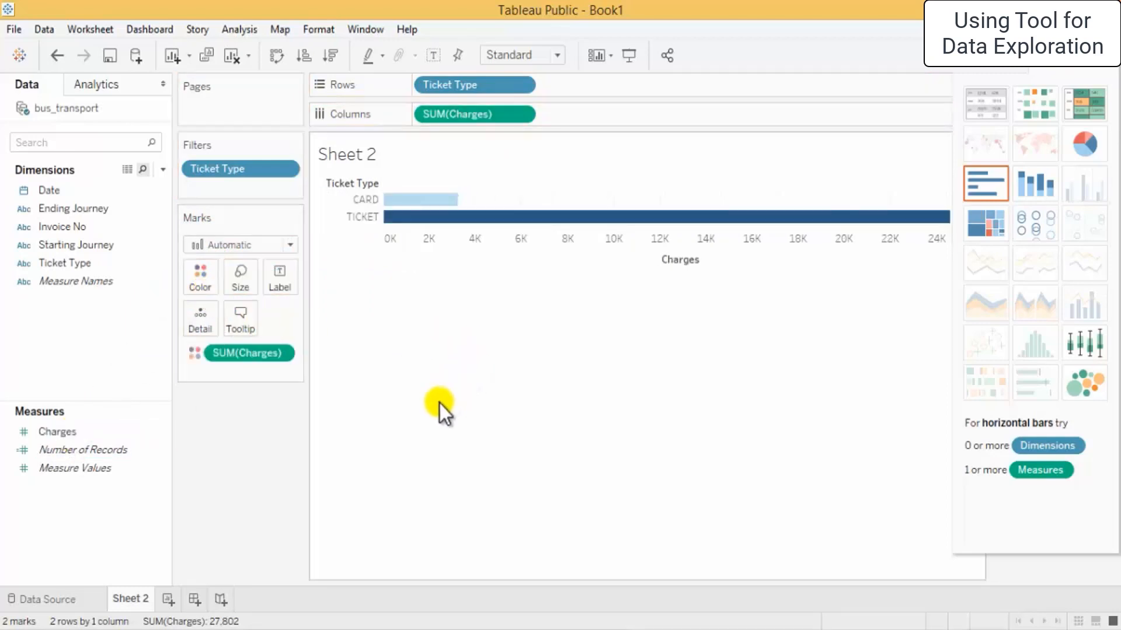
{"action": "mouse_move", "coordinate": [426, 222]}
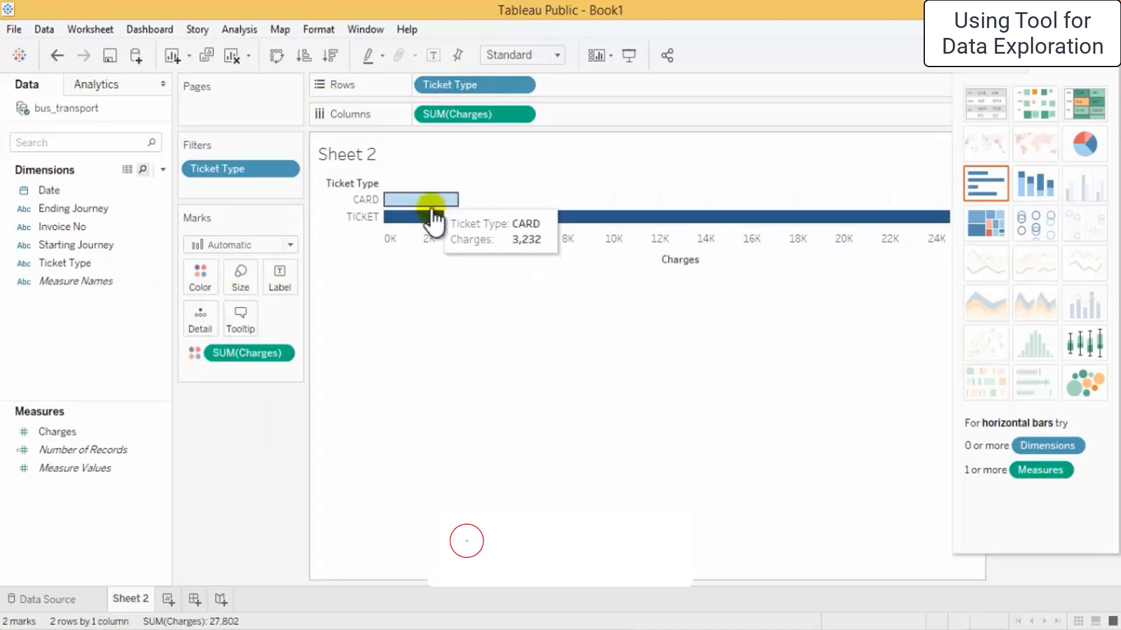
Step: Apply the Orange color palette to the Charges bars
{"action": "left_click", "coordinate": [200, 280]}
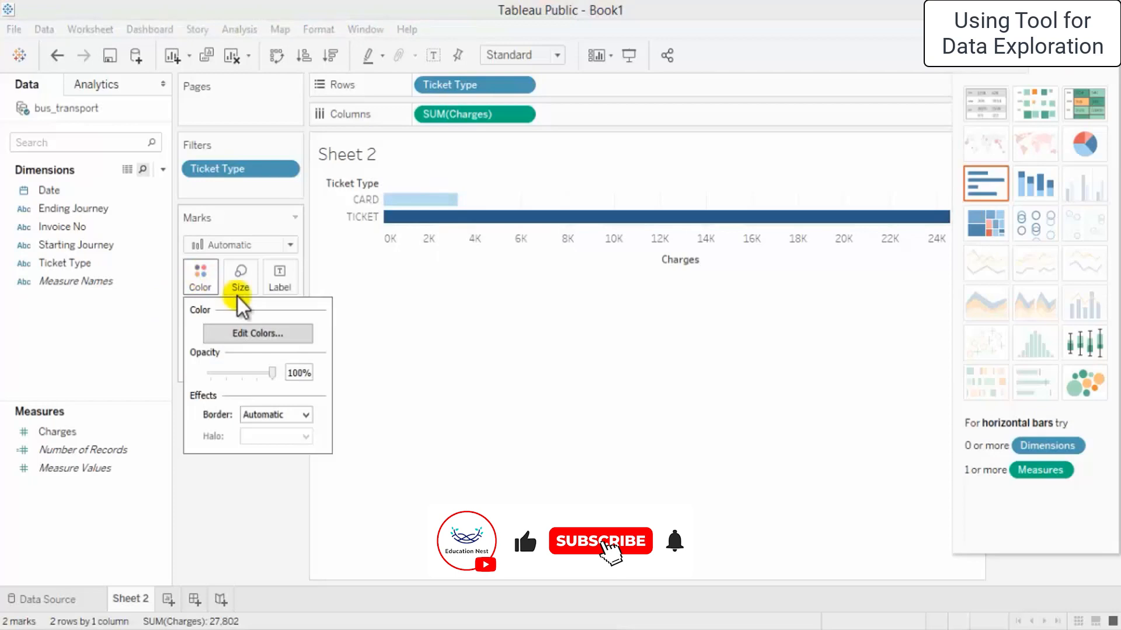
{"action": "left_click", "coordinate": [291, 334]}
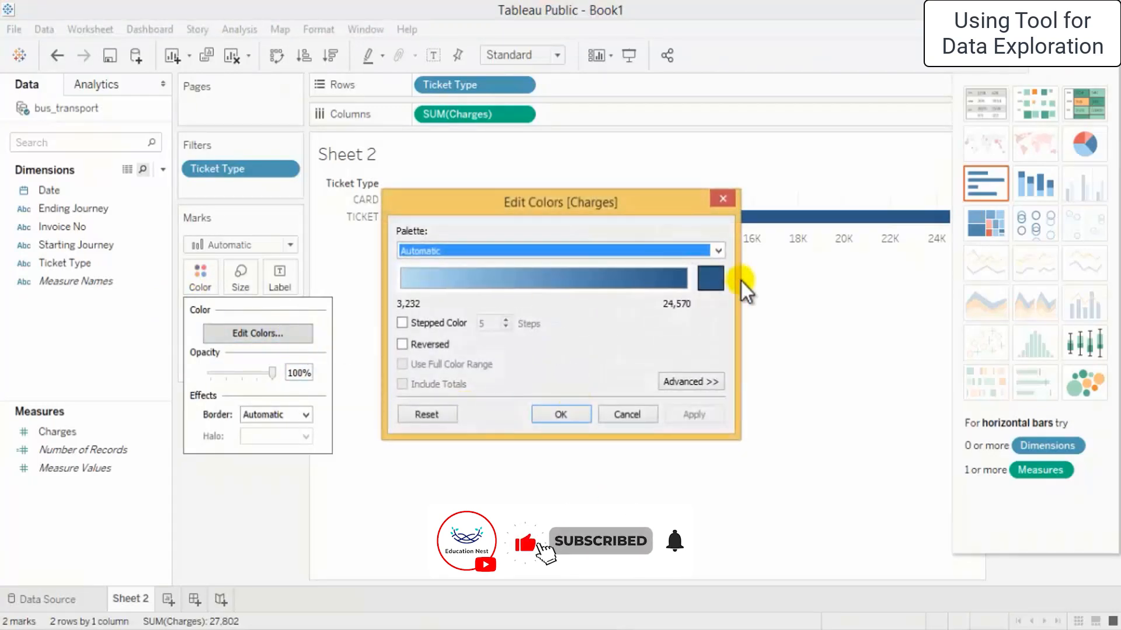
{"action": "left_click", "coordinate": [597, 252]}
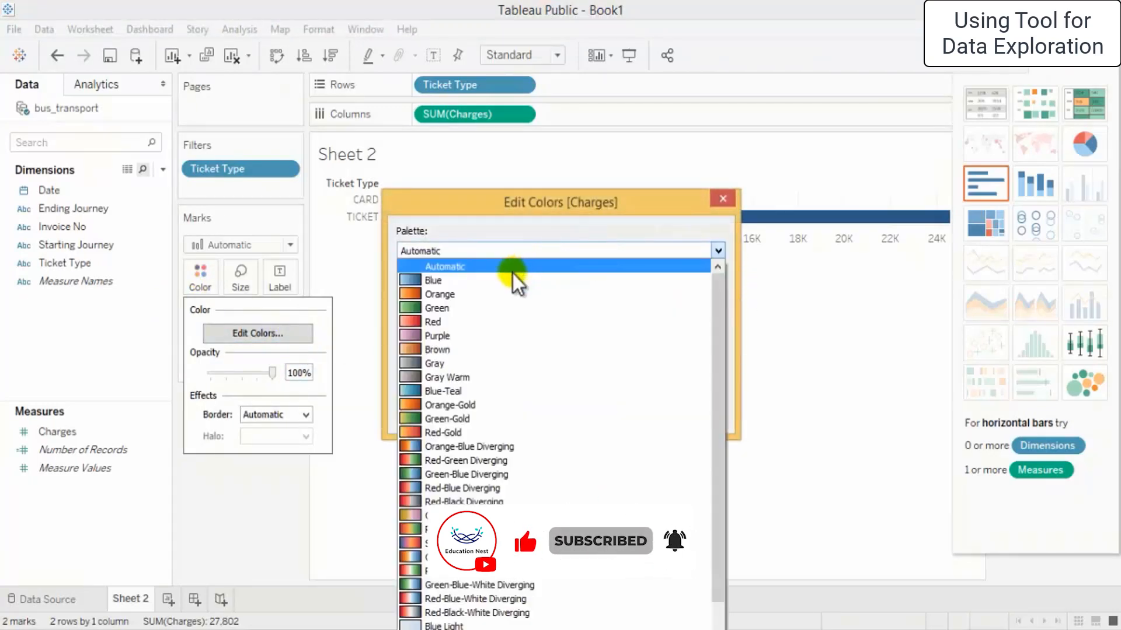
{"action": "left_click", "coordinate": [510, 295]}
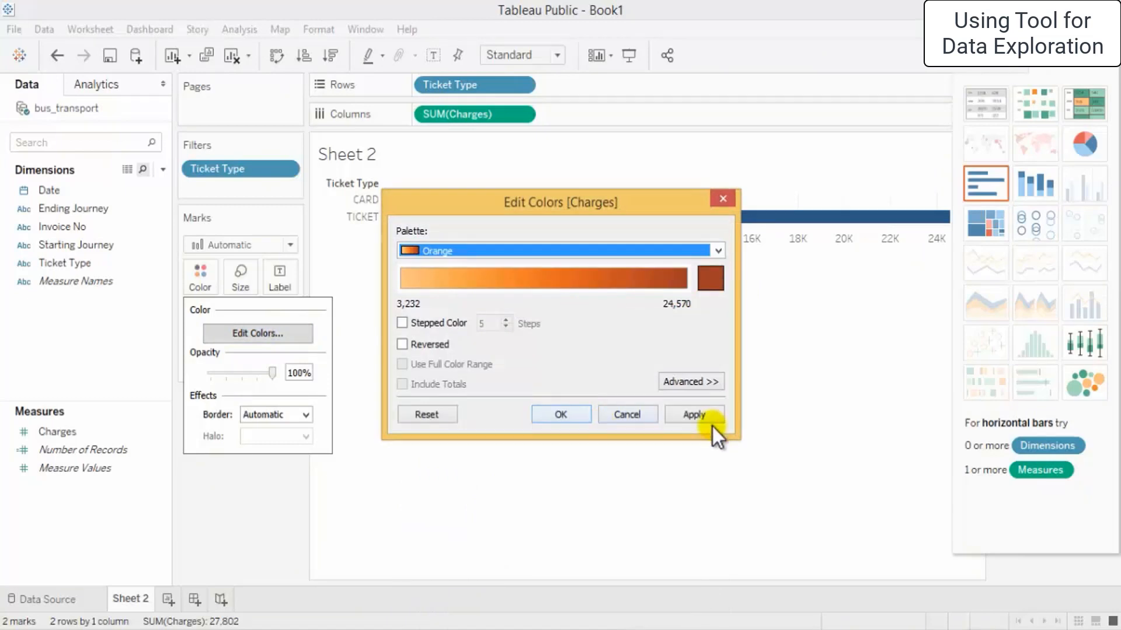
{"action": "left_click", "coordinate": [702, 420]}
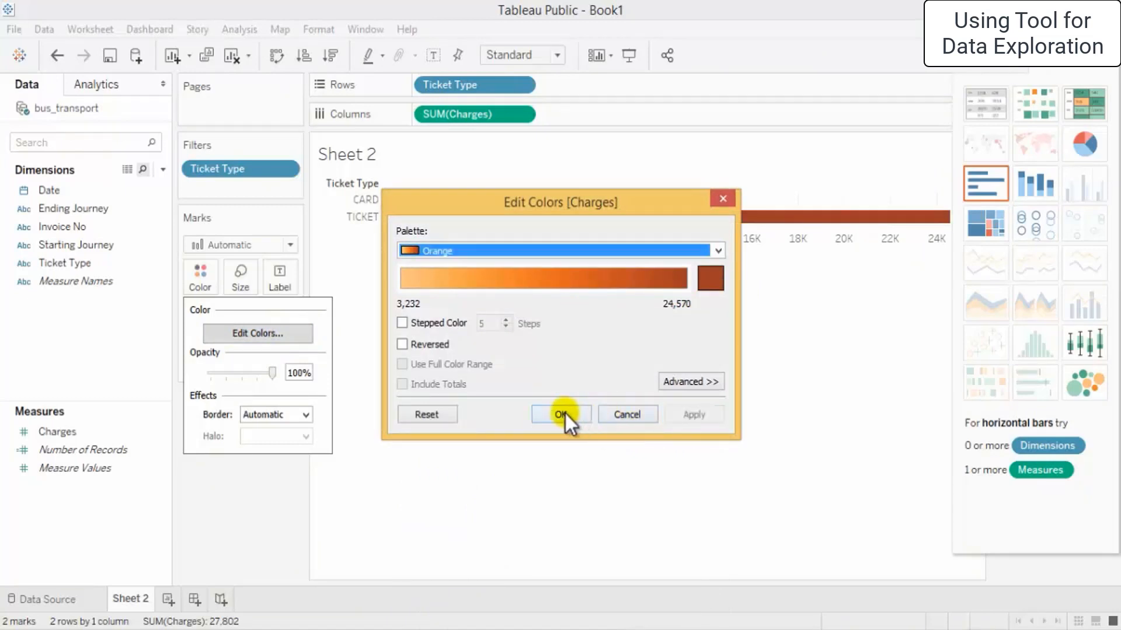
{"action": "left_click", "coordinate": [561, 414]}
{"action": "mouse_move", "coordinate": [430, 222]}
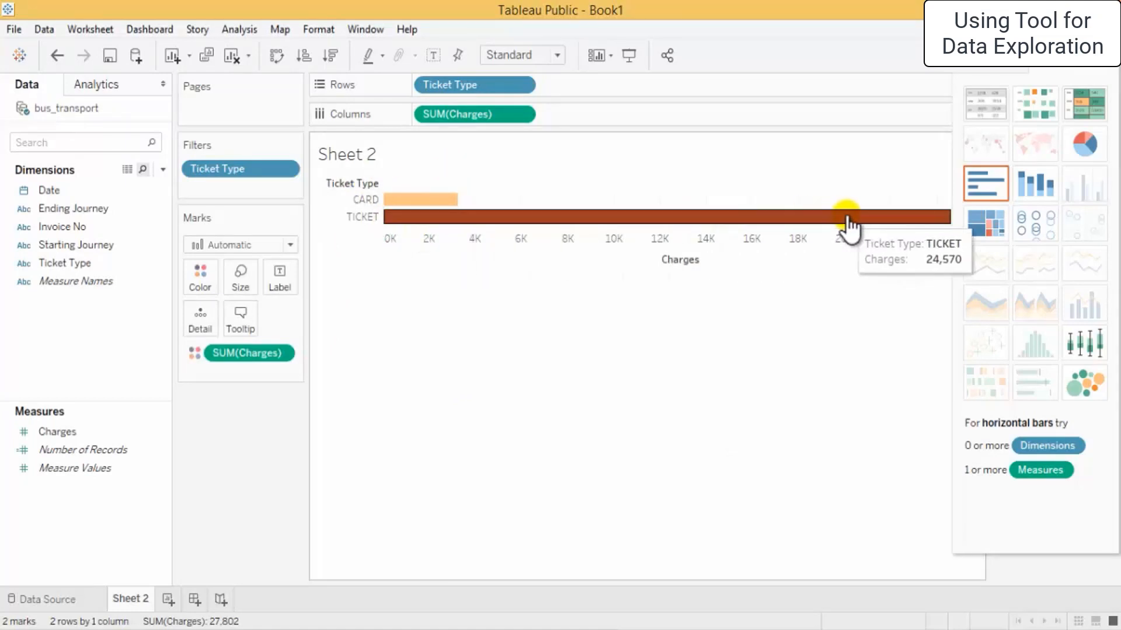
Step: Move the Show Me panel below the SUM(Charges) color legend and adjust the width of the legend area
{"action": "left_click_drag", "start_coordinate": [987, 575], "coordinate": [812, 407]}
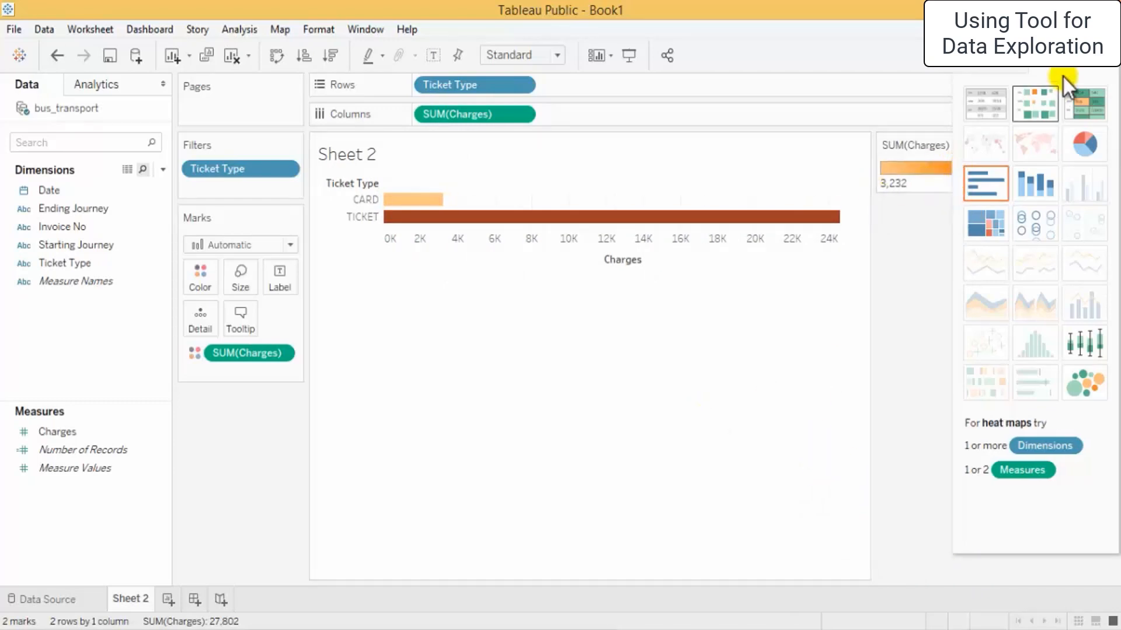
{"action": "left_click_drag", "start_coordinate": [1062, 75], "coordinate": [1008, 218]}
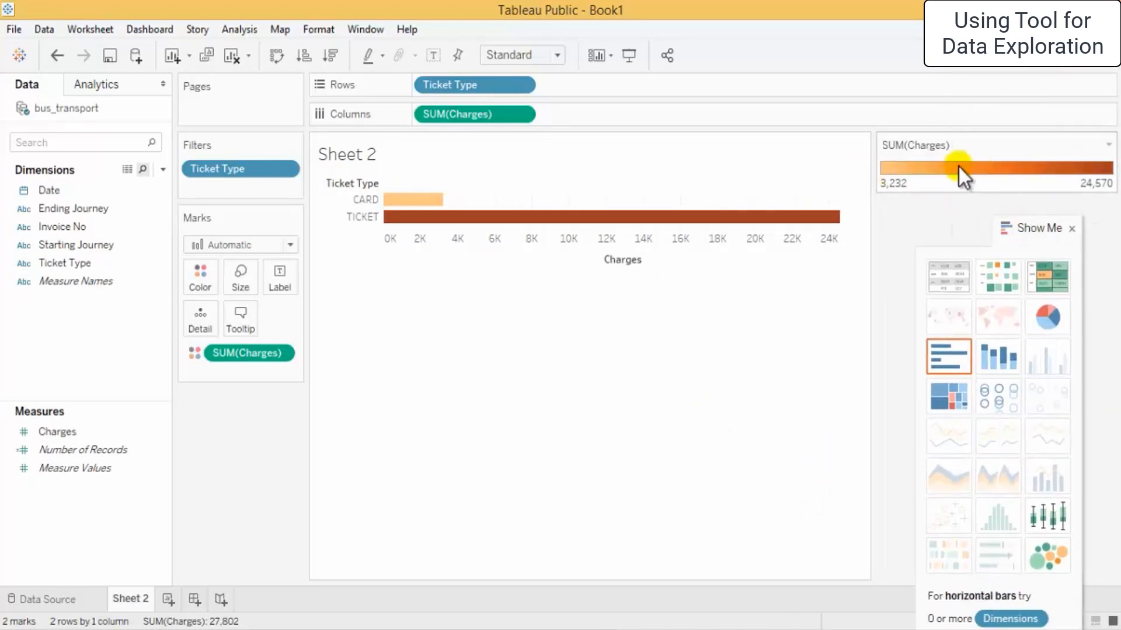
{"action": "left_click_drag", "start_coordinate": [873, 187], "coordinate": [992, 175]}
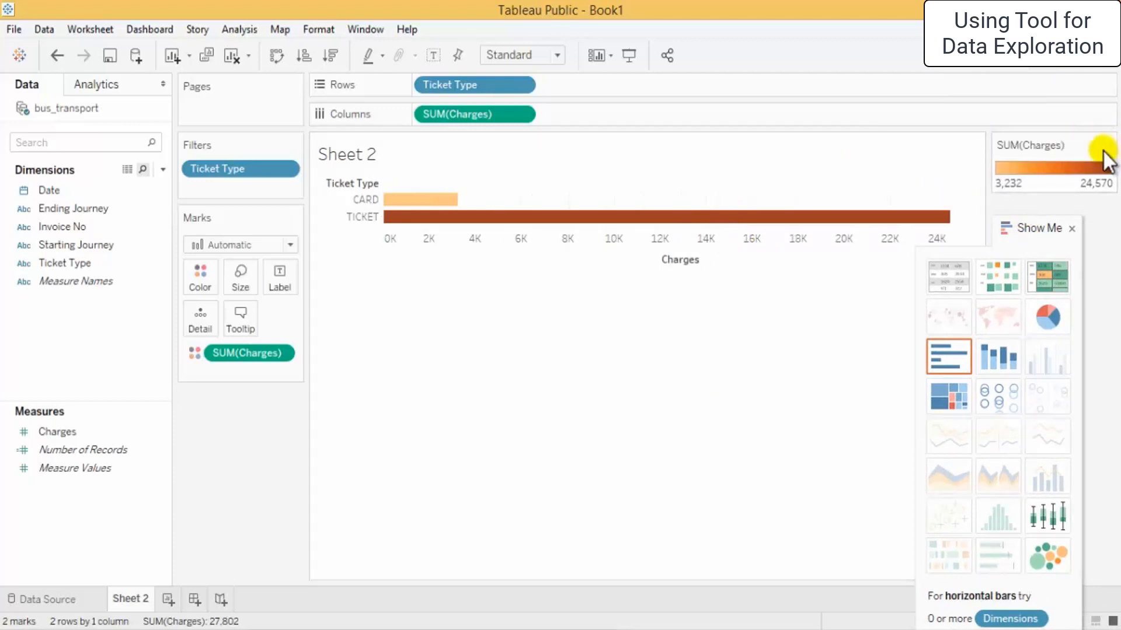
{"action": "left_click", "coordinate": [1108, 144]}
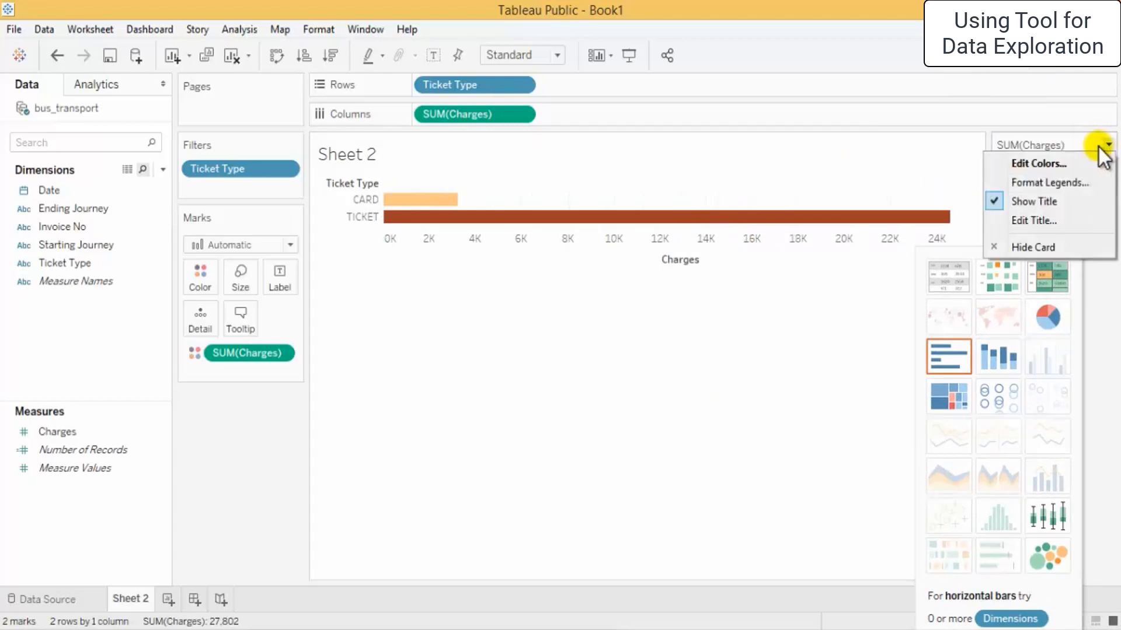
{"action": "left_click", "coordinate": [1029, 221]}
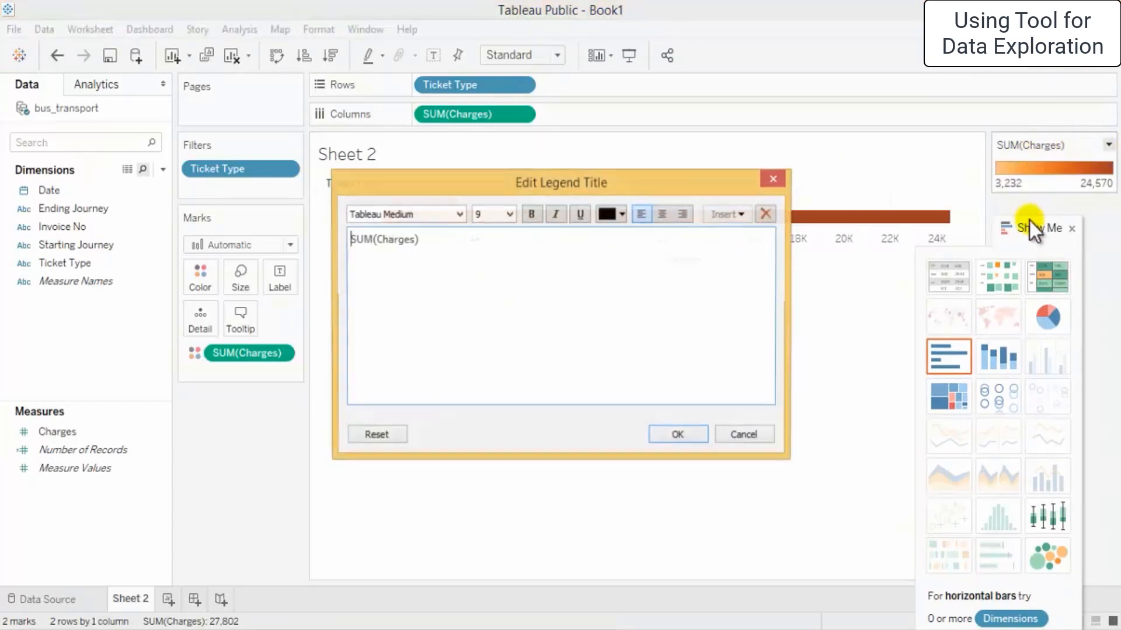
{"action": "left_click", "coordinate": [775, 179]}
Step: Set the title alignment of the SUM(Charges) legend to Right in the legend formatting
{"action": "left_click", "coordinate": [1107, 145]}
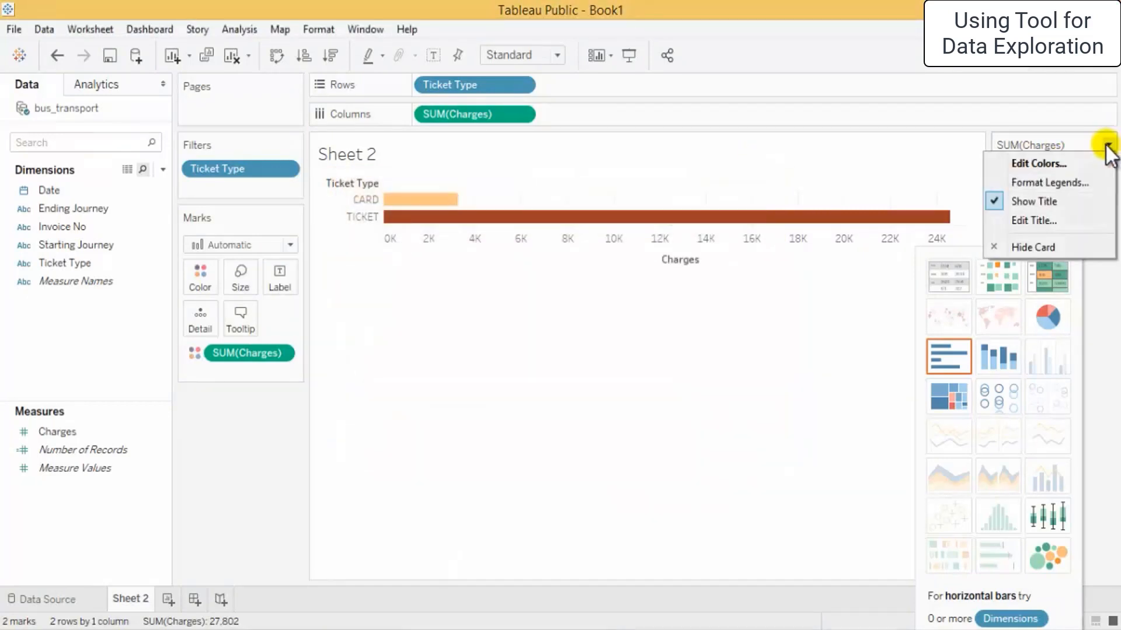
{"action": "left_click", "coordinate": [1043, 183]}
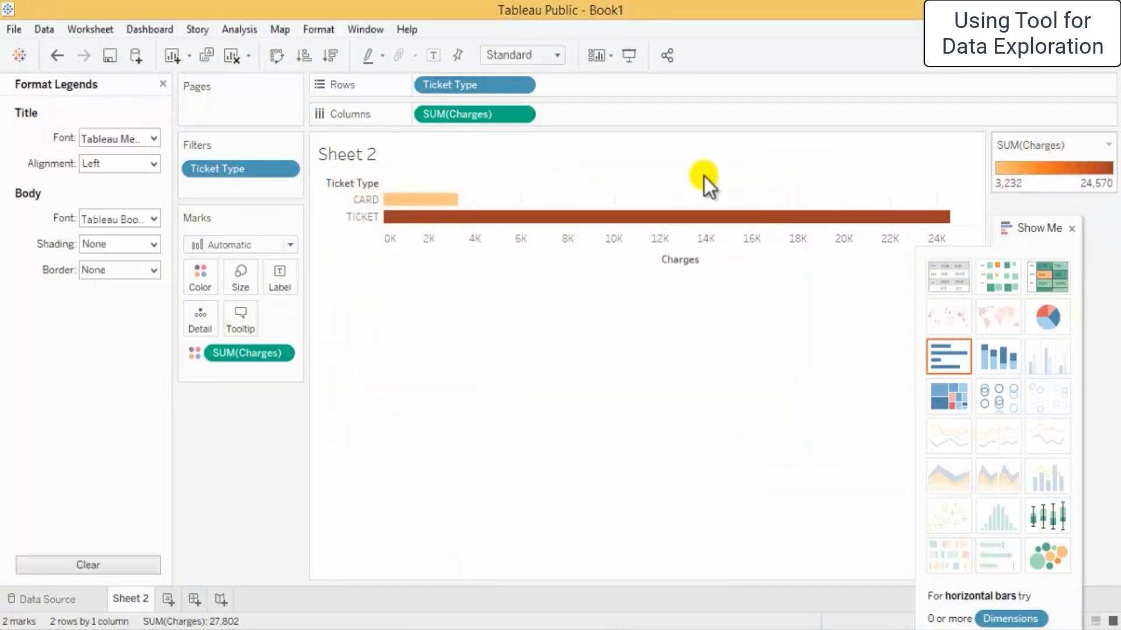
{"action": "left_click", "coordinate": [127, 166]}
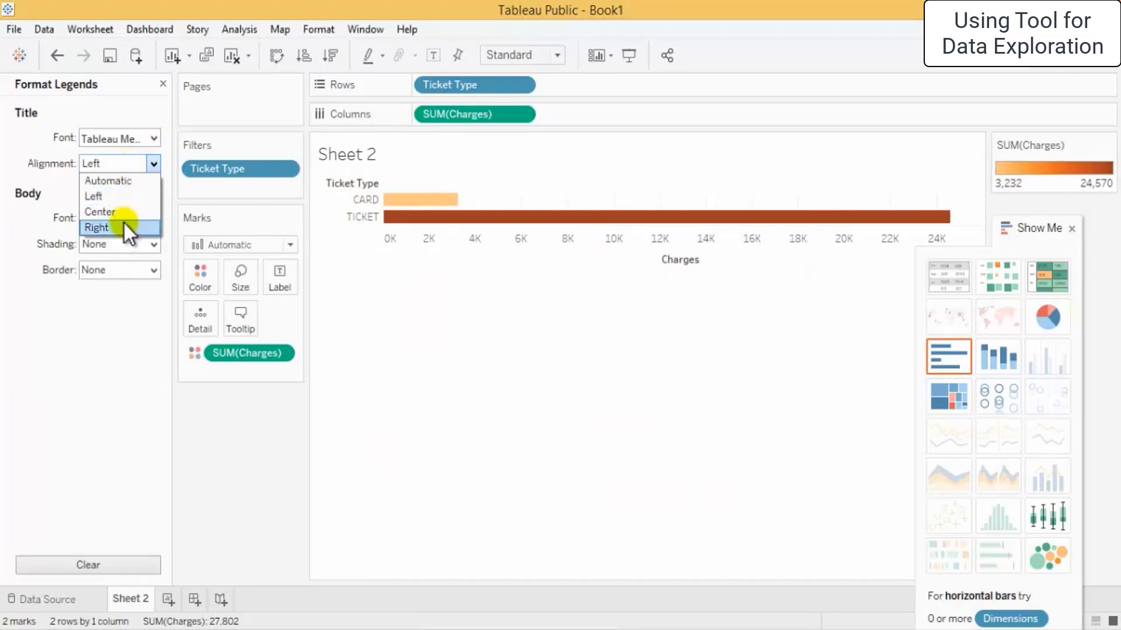
{"action": "left_click", "coordinate": [117, 182]}
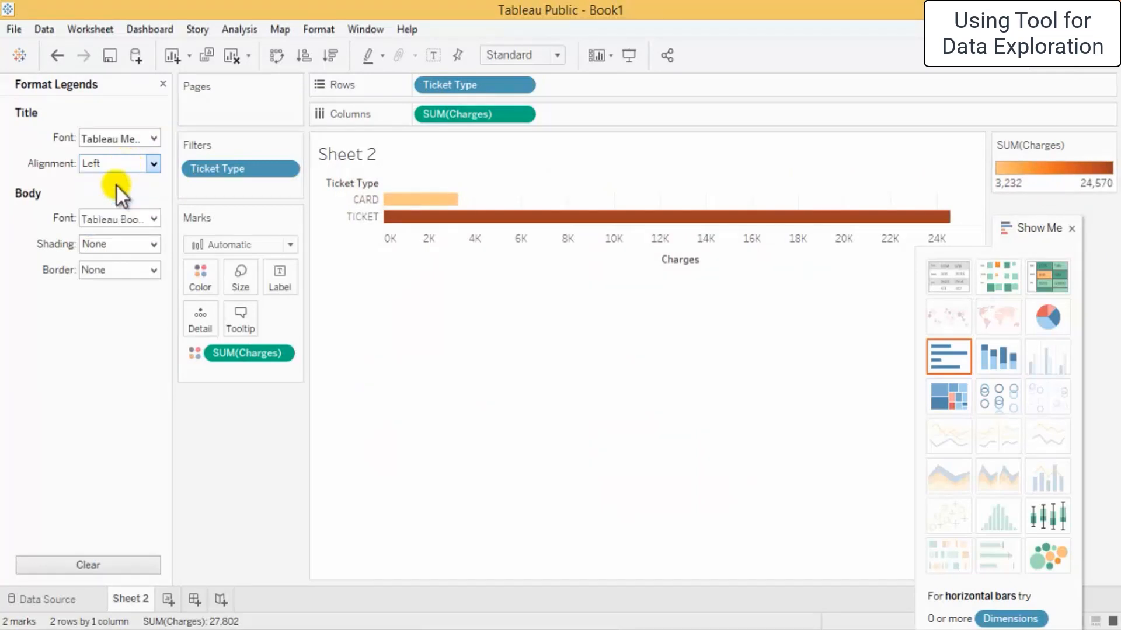
{"action": "left_click", "coordinate": [100, 566]}
{"action": "left_click", "coordinate": [112, 155]}
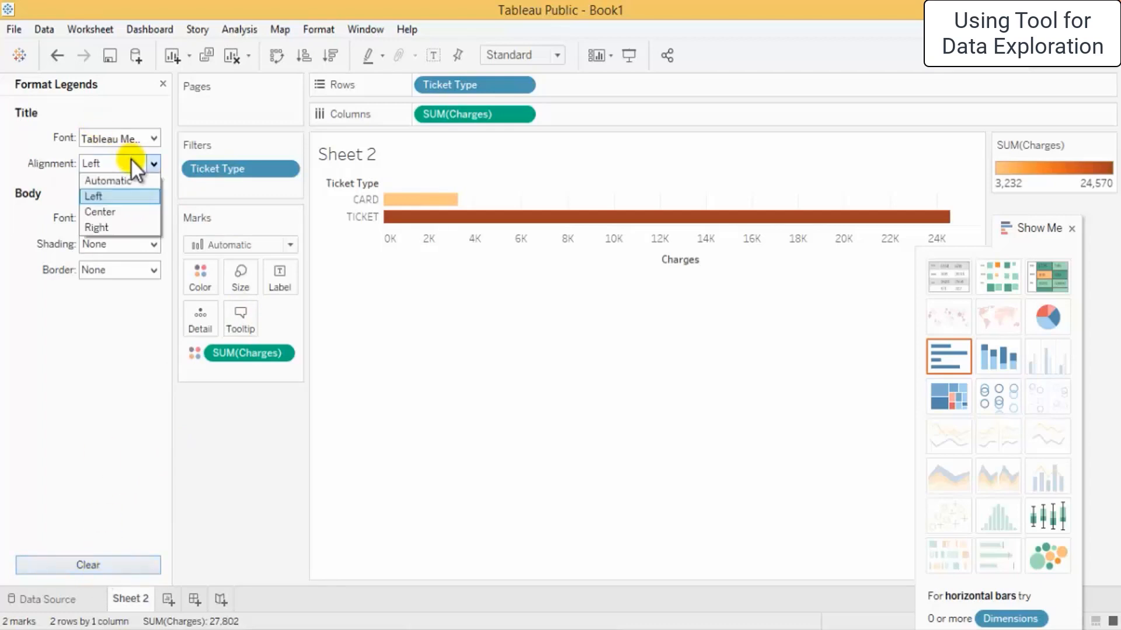
{"action": "left_click", "coordinate": [121, 227]}
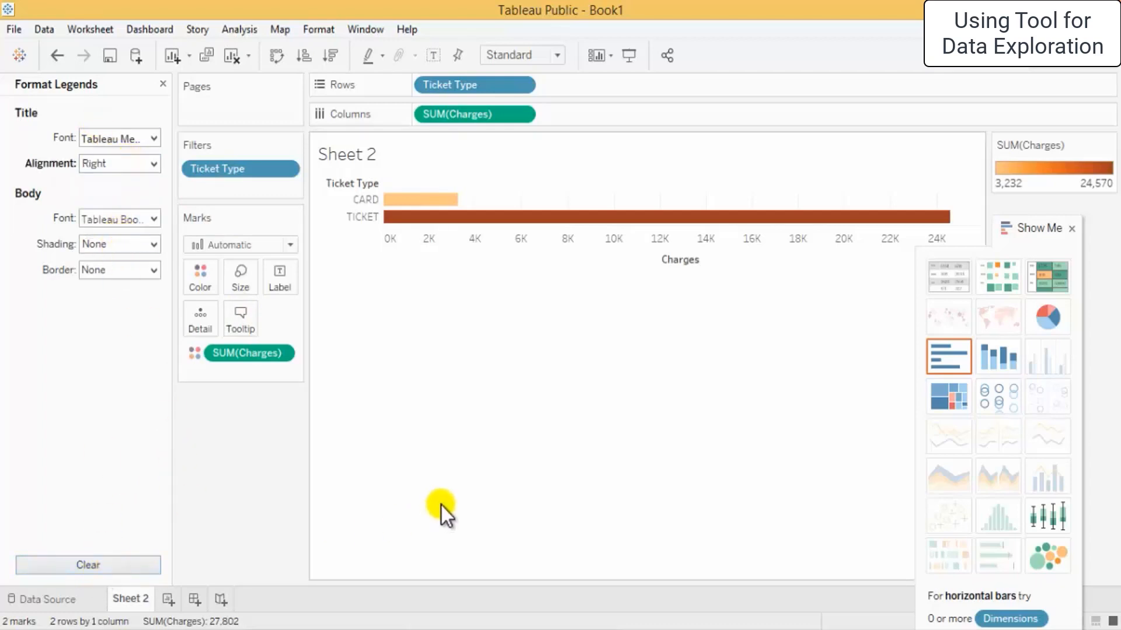
{"action": "left_click", "coordinate": [163, 85]}
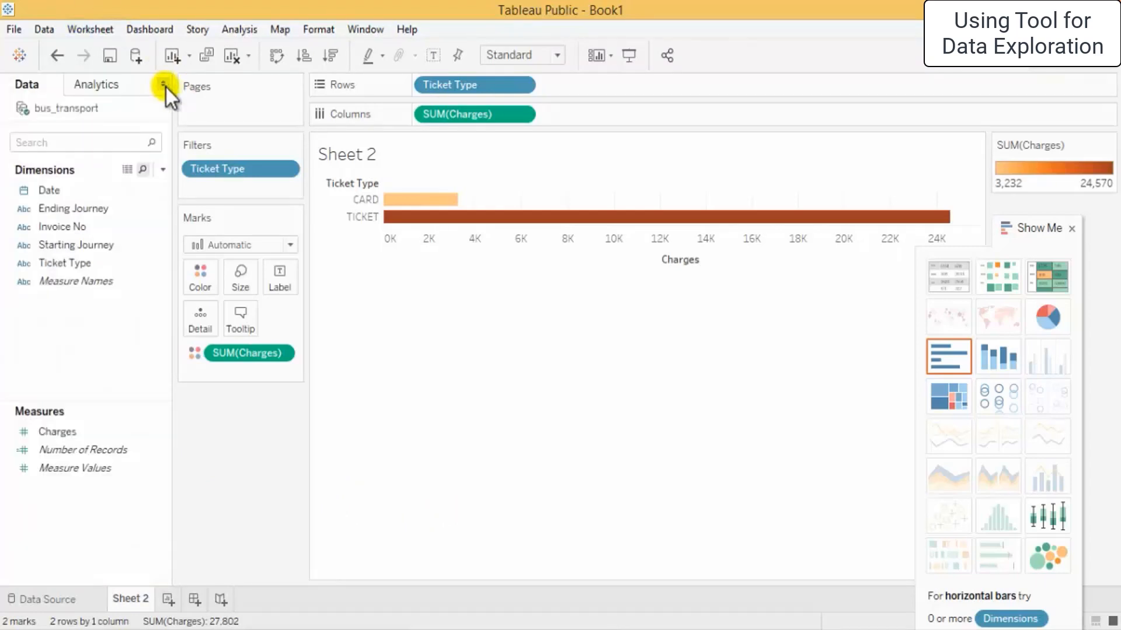
Step: Review the legend formatting options for title font and alignment and for body font, shading and border
{"action": "left_click", "coordinate": [1108, 144]}
{"action": "left_click", "coordinate": [1047, 183]}
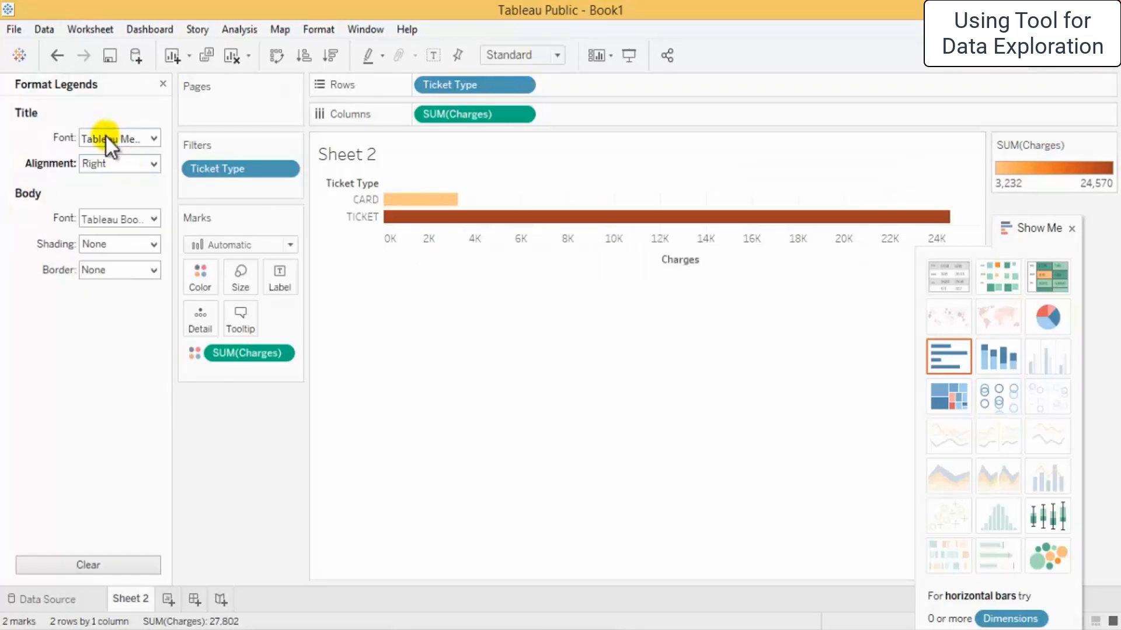
{"action": "left_click", "coordinate": [106, 137]}
{"action": "left_click", "coordinate": [106, 137]}
{"action": "left_click", "coordinate": [113, 166]}
{"action": "left_click", "coordinate": [121, 223]}
{"action": "left_click", "coordinate": [122, 222]}
{"action": "left_click", "coordinate": [121, 220]}
{"action": "left_click", "coordinate": [110, 245]}
{"action": "left_click", "coordinate": [109, 244]}
{"action": "left_click", "coordinate": [110, 266]}
{"action": "left_click", "coordinate": [108, 267]}
Step: Move the Show Me panel away from the legend and close both it and the legend formatting
{"action": "left_click_drag", "start_coordinate": [1064, 142], "coordinate": [840, 263]}
{"action": "left_click_drag", "start_coordinate": [1037, 231], "coordinate": [718, 353]}
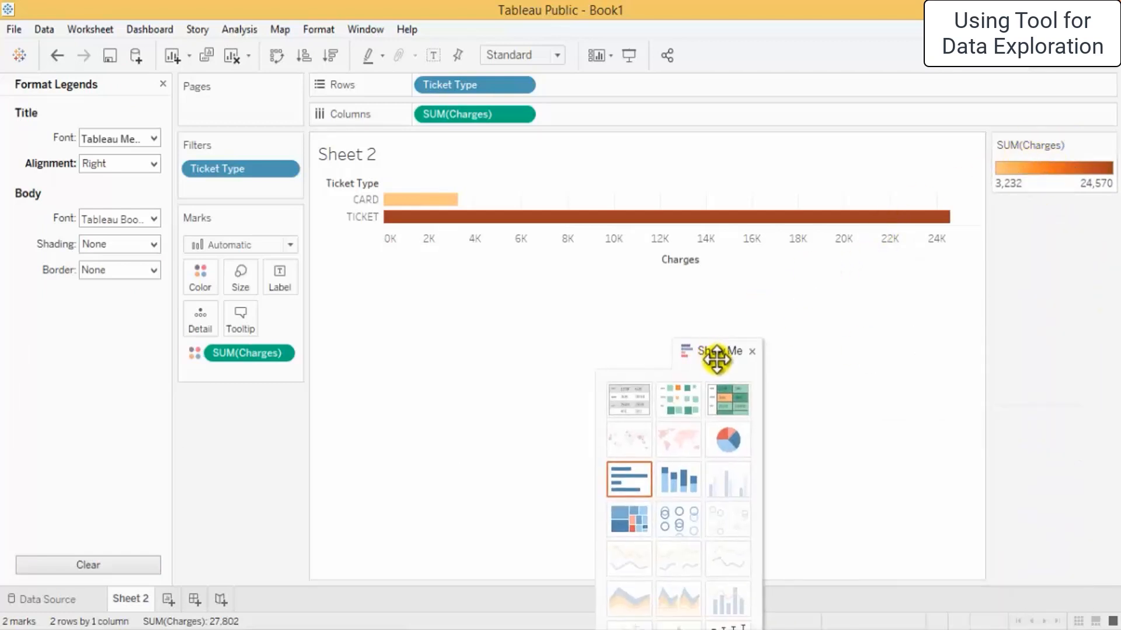
{"action": "left_click", "coordinate": [752, 355]}
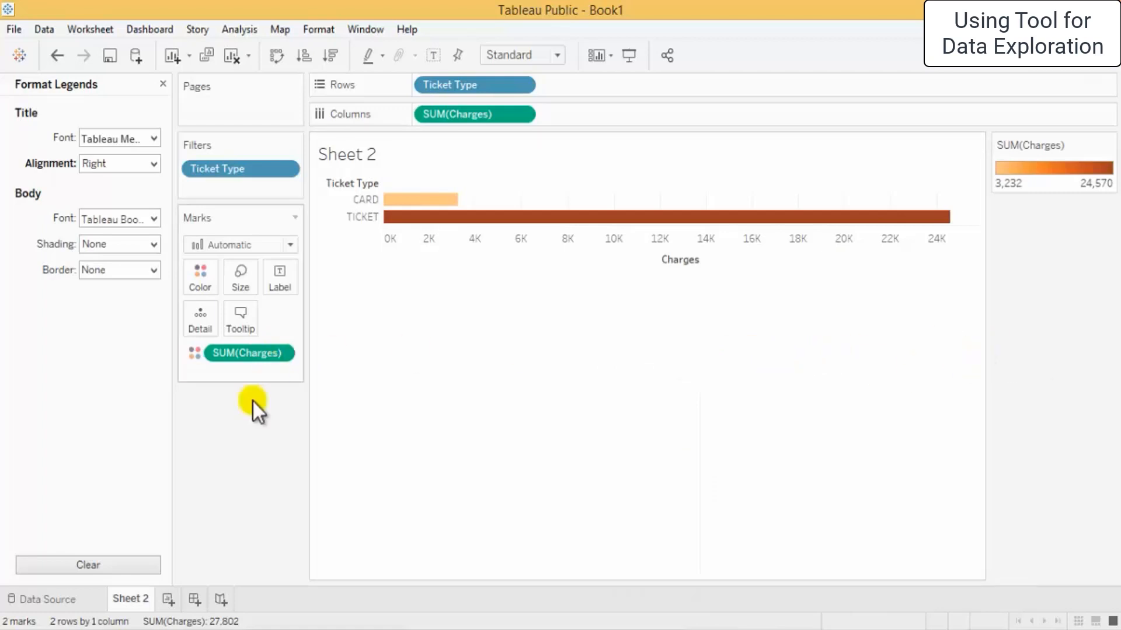
{"action": "left_click", "coordinate": [164, 83]}
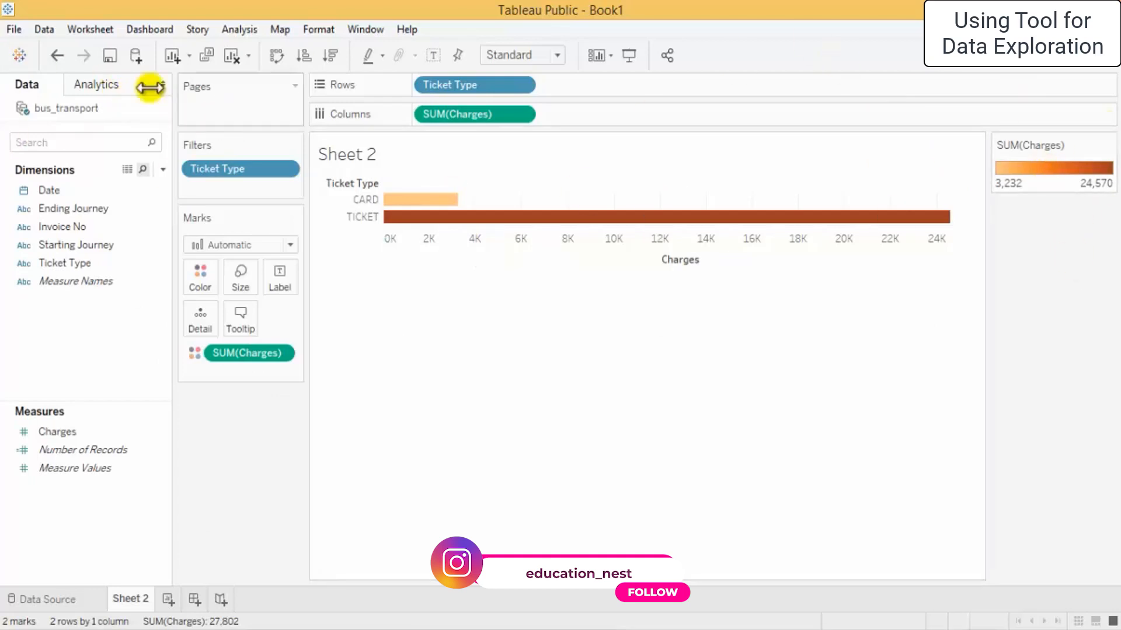
Step: Set the title alignment of the SUM(Charges) legend to Center
{"action": "left_click", "coordinate": [1108, 146]}
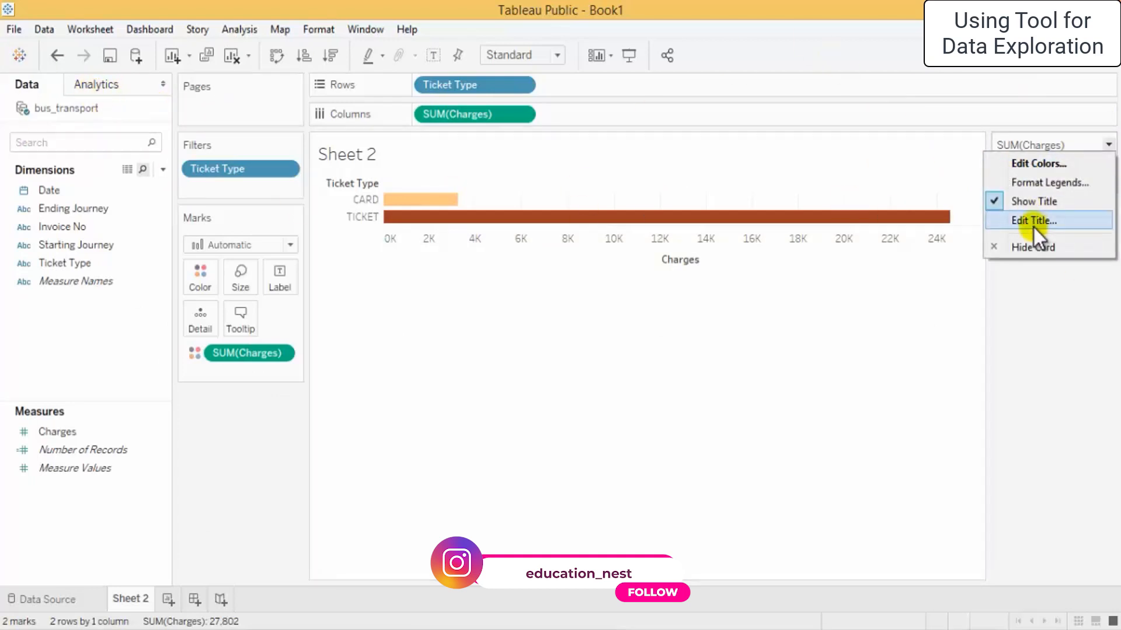
{"action": "left_click", "coordinate": [1034, 181]}
{"action": "left_click", "coordinate": [114, 161]}
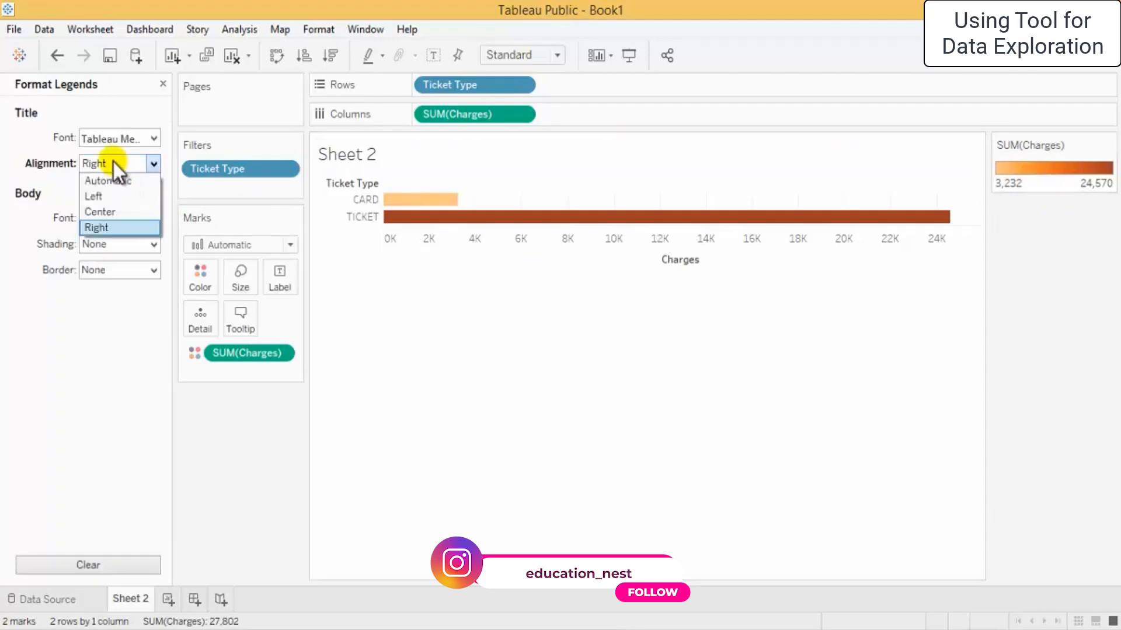
{"action": "left_click", "coordinate": [114, 213]}
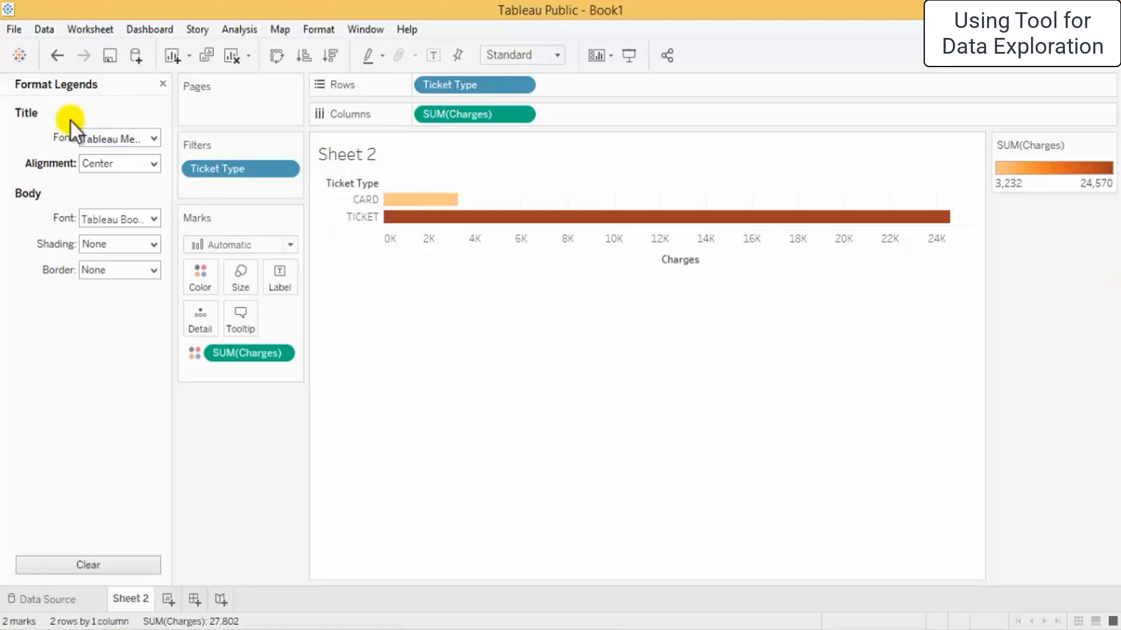
{"action": "left_click", "coordinate": [164, 83]}
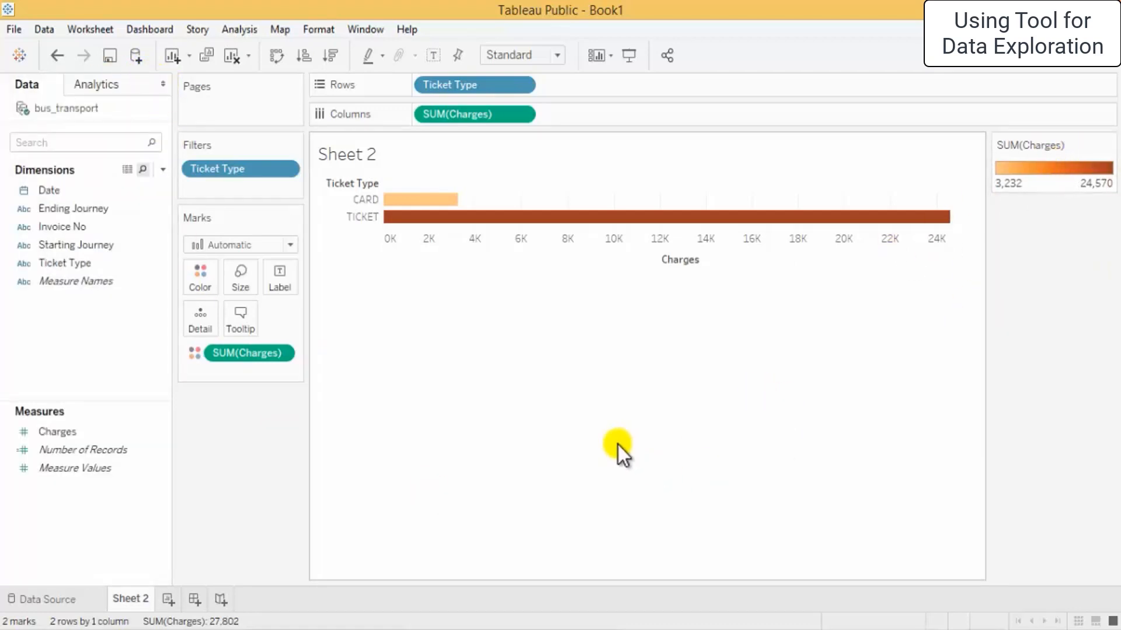
Step: Try to reposition the SUM(Charges) color legend, and widen it by narrowing the chart area
{"action": "left_click_drag", "start_coordinate": [1036, 146], "coordinate": [976, 158]}
{"action": "left_click_drag", "start_coordinate": [1058, 152], "coordinate": [1053, 283]}
{"action": "mouse_move", "coordinate": [1051, 190]}
{"action": "left_mouse_down"}
{"action": "mouse_move", "coordinate": [1047, 159]}
{"action": "mouse_move", "coordinate": [1048, 193]}
{"action": "left_mouse_up"}
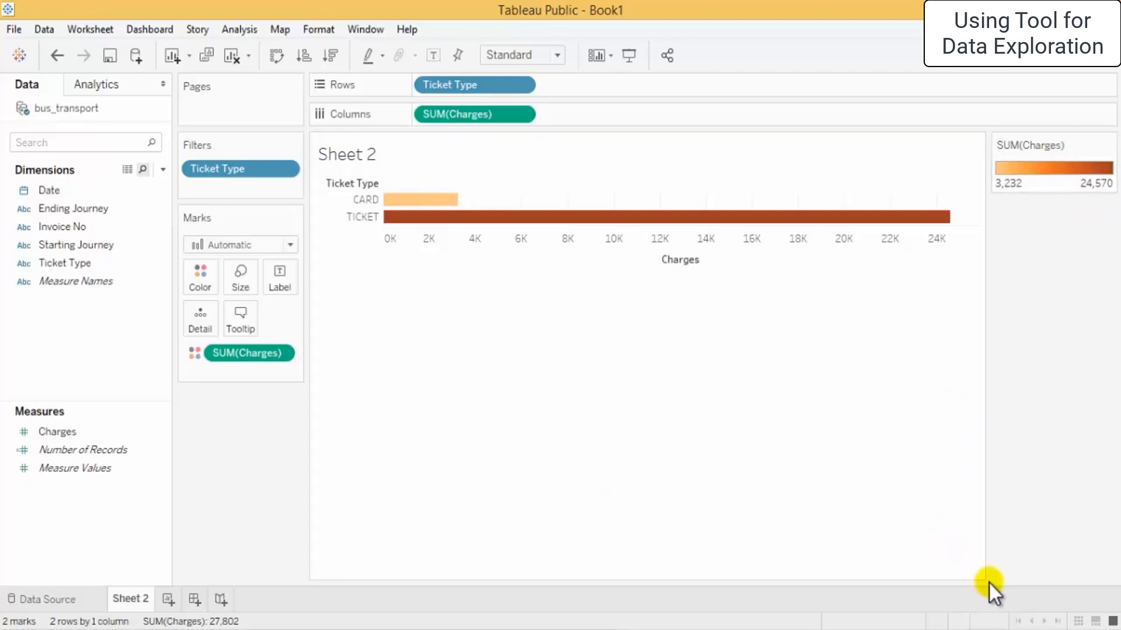
{"action": "left_click_drag", "start_coordinate": [980, 570], "coordinate": [871, 490]}
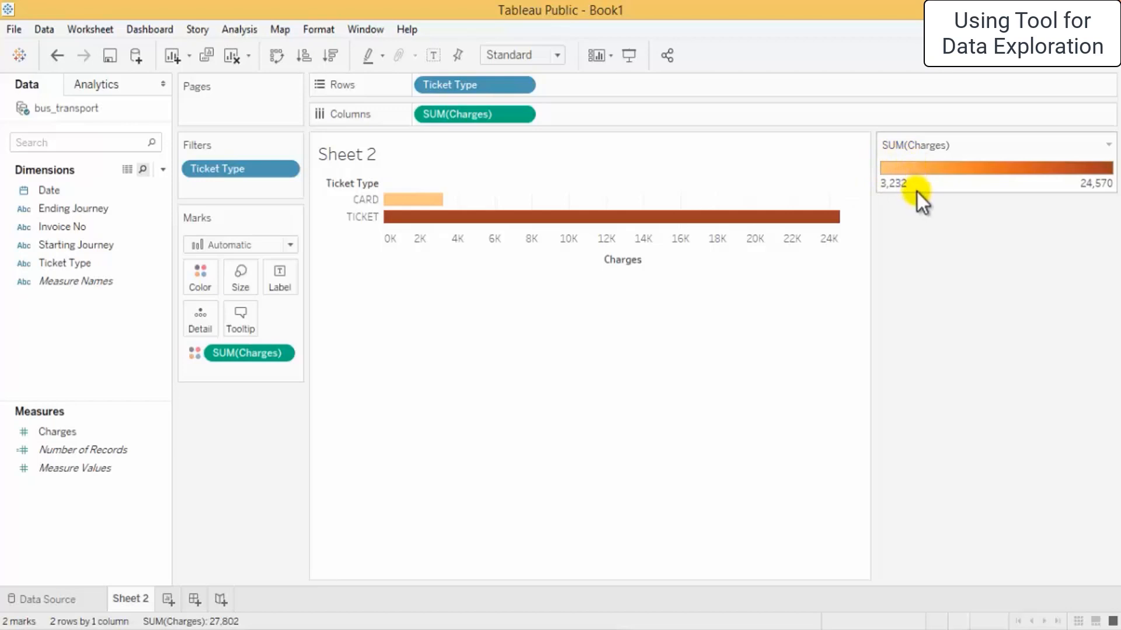
Step: Try several palette colors, including orange, teal and dark gray, for the border of the bars
{"action": "left_click", "coordinate": [203, 279]}
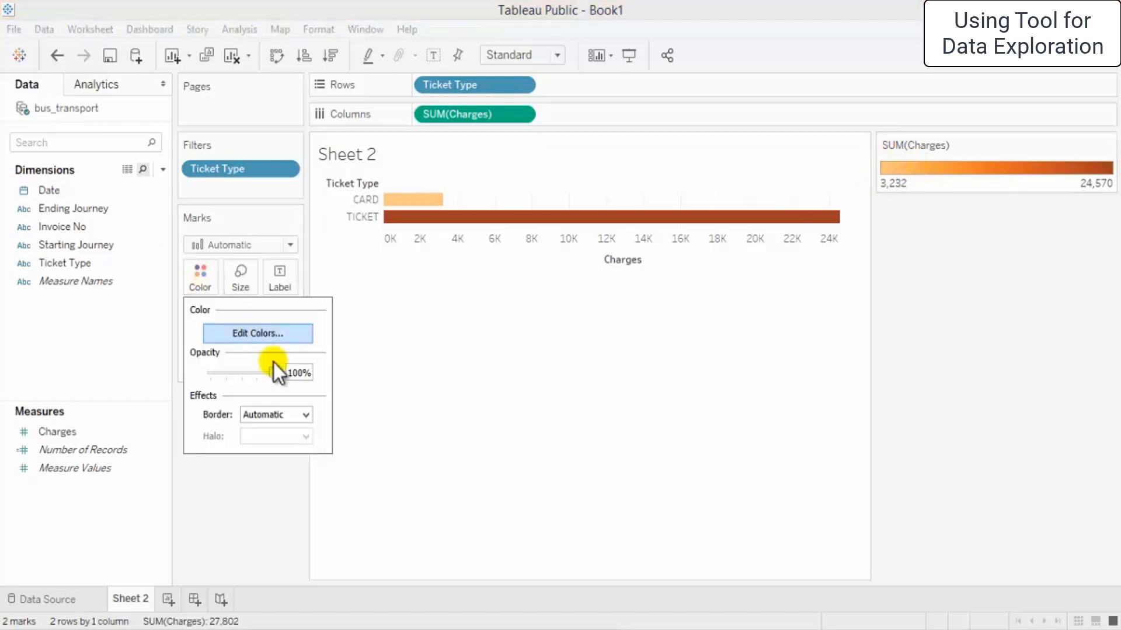
{"action": "left_click", "coordinate": [297, 413]}
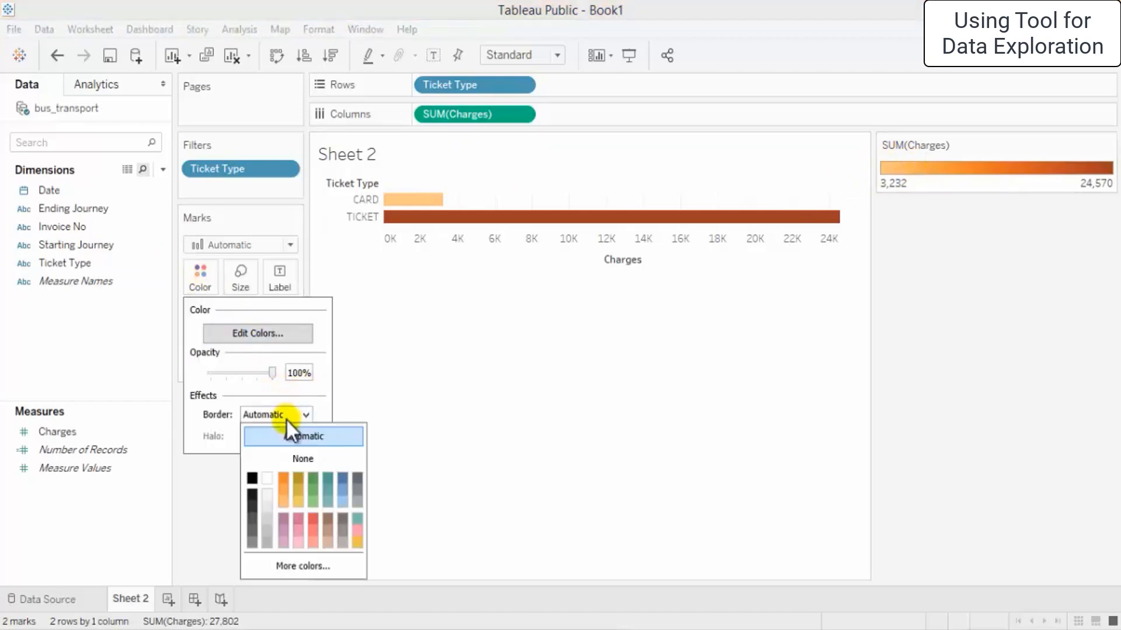
{"action": "left_click", "coordinate": [283, 480]}
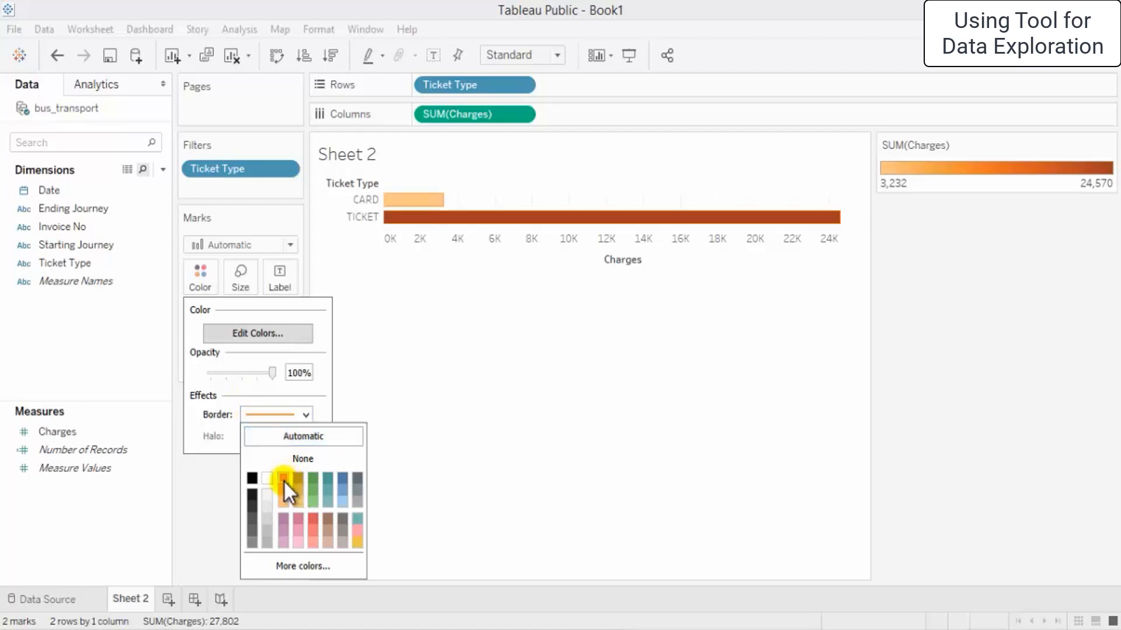
{"action": "left_click", "coordinate": [302, 479]}
{"action": "left_click", "coordinate": [325, 476]}
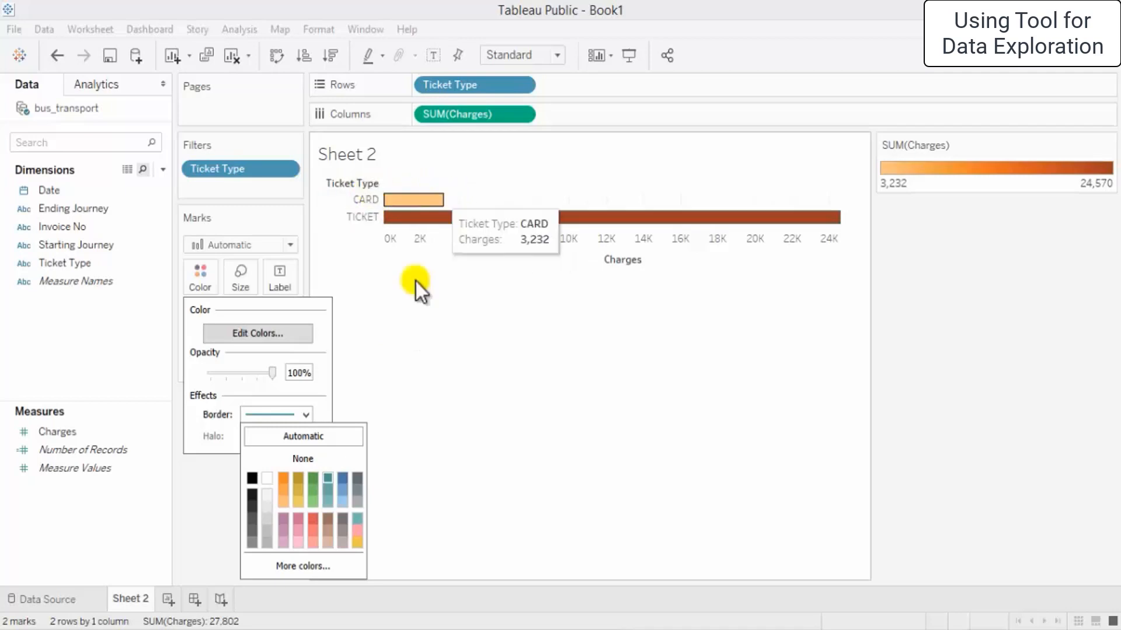
{"action": "left_click", "coordinate": [358, 478]}
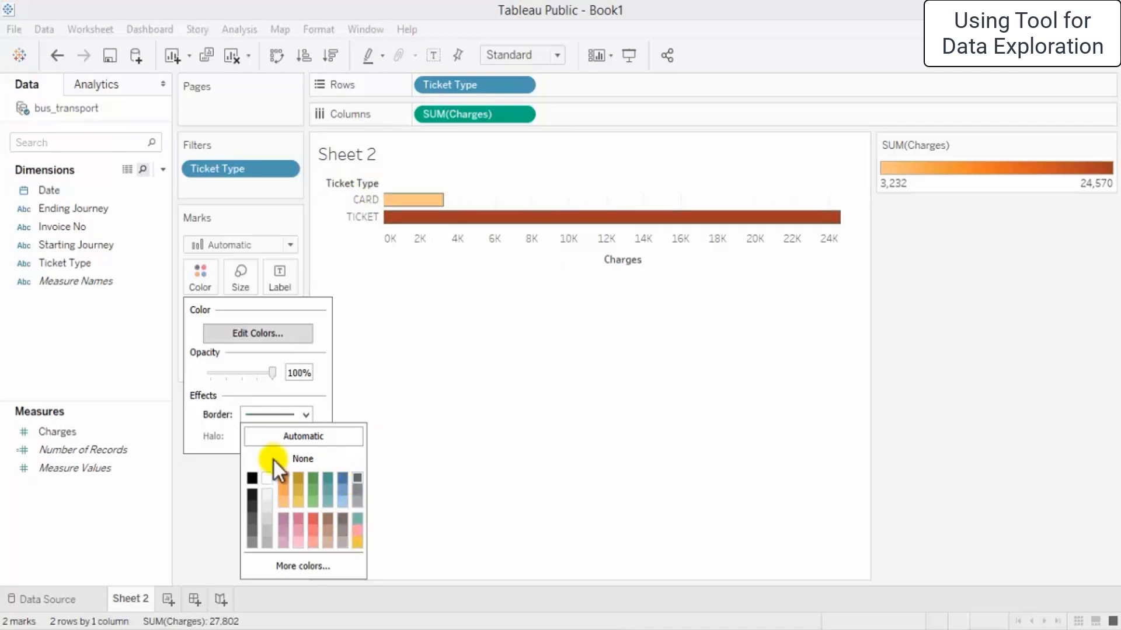
Step: Give the bars a custom dark red border with hue 2 and saturation 250
{"action": "left_click", "coordinate": [301, 564]}
{"action": "left_click_drag", "start_coordinate": [636, 136], "coordinate": [644, 346]}
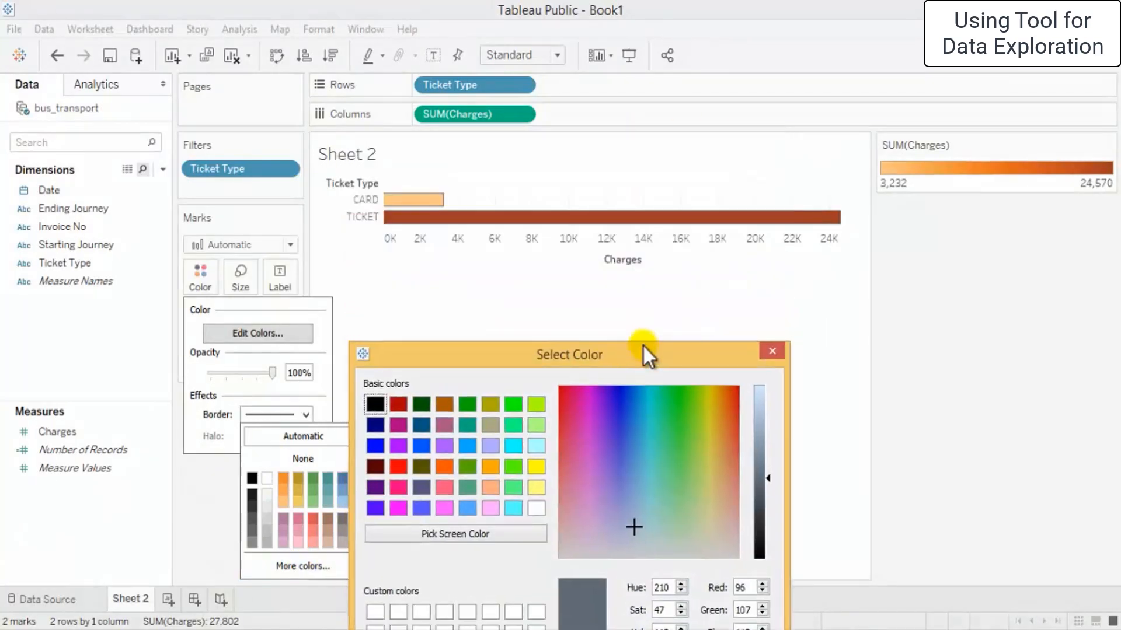
{"action": "left_click_drag", "start_coordinate": [734, 408], "coordinate": [739, 391]}
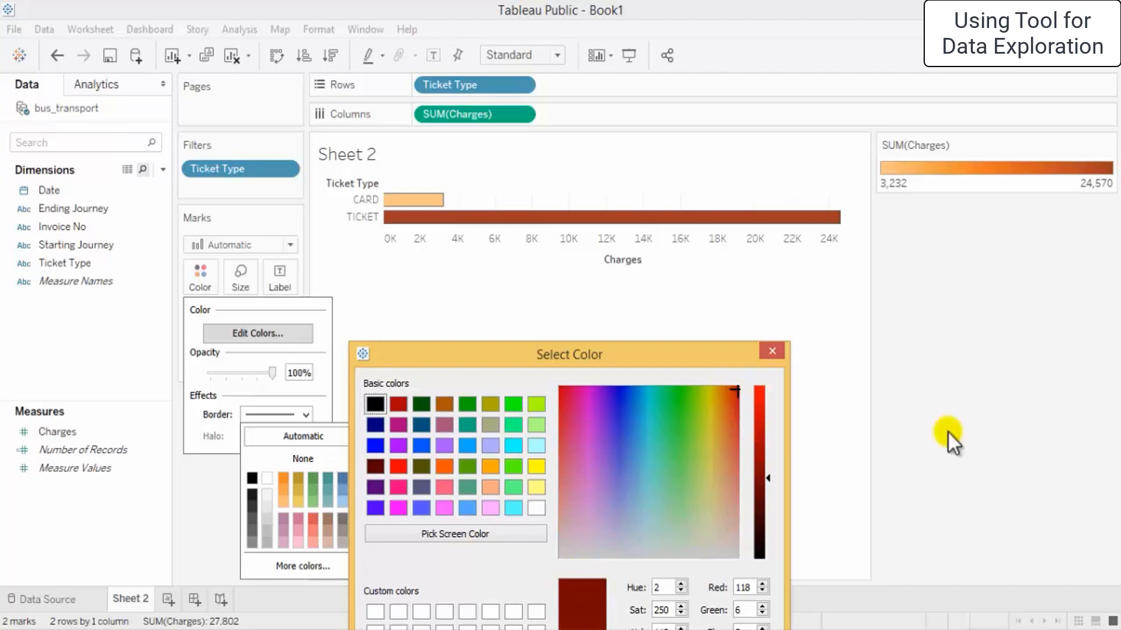
{"action": "left_click_drag", "start_coordinate": [659, 353], "coordinate": [657, 142]}
{"action": "left_click", "coordinate": [705, 468]}
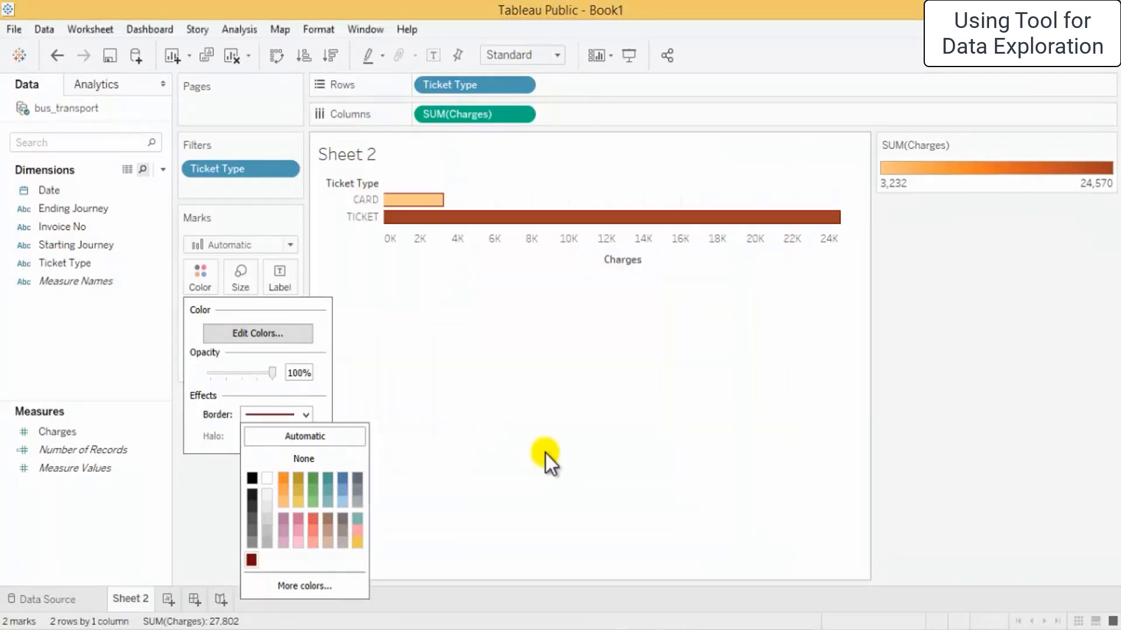
{"action": "left_click", "coordinate": [487, 317]}
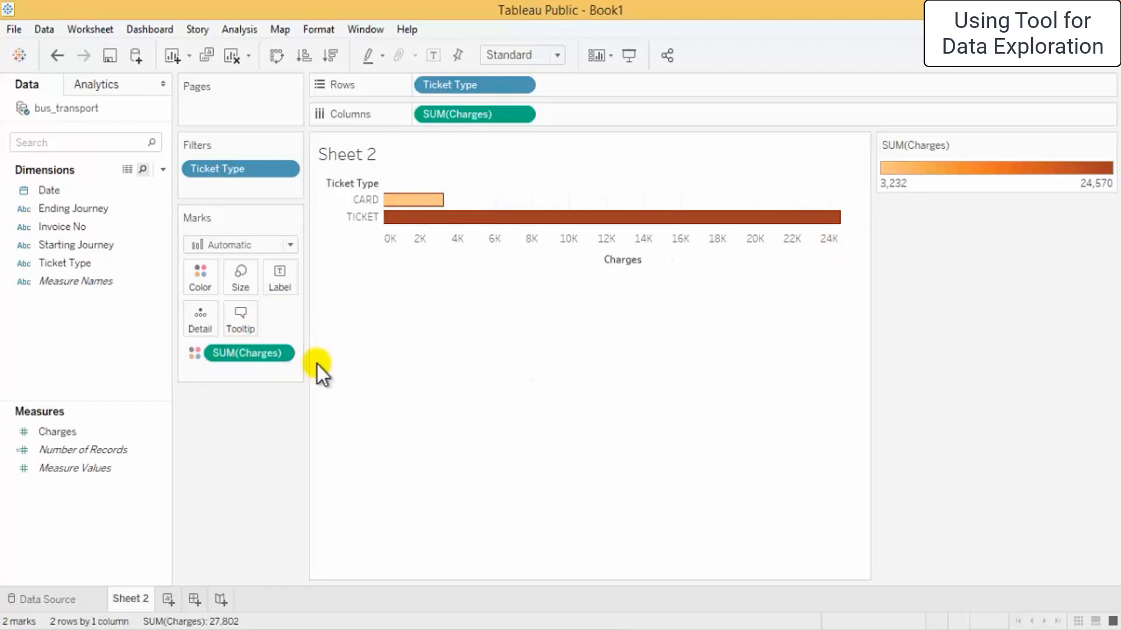
Step: Try reducing the opacity of the bars, and return it to 100%
{"action": "left_click", "coordinate": [185, 280]}
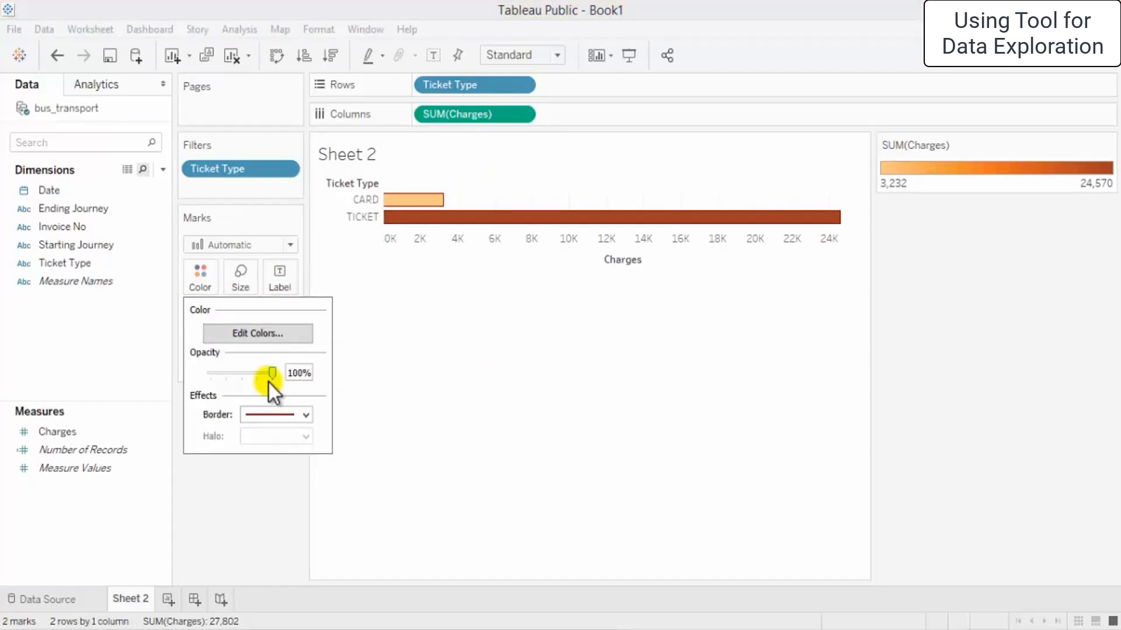
{"action": "mouse_move", "coordinate": [271, 378]}
{"action": "left_mouse_down"}
{"action": "mouse_move", "coordinate": [213, 375]}
{"action": "mouse_move", "coordinate": [281, 380]}
{"action": "left_mouse_up"}
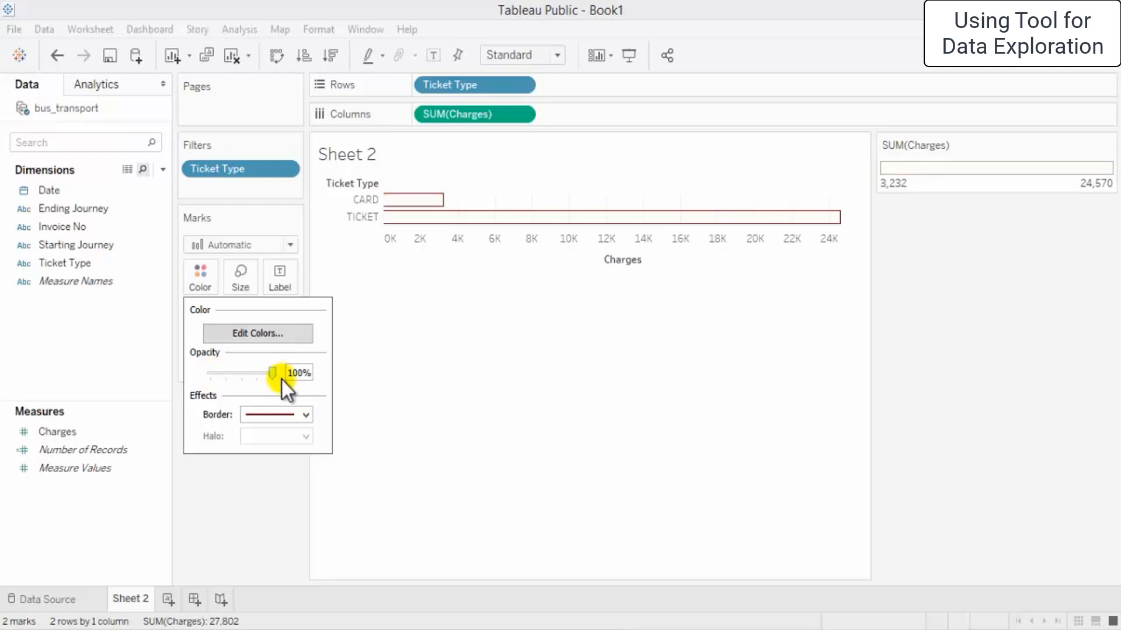
{"action": "left_click", "coordinate": [428, 398]}
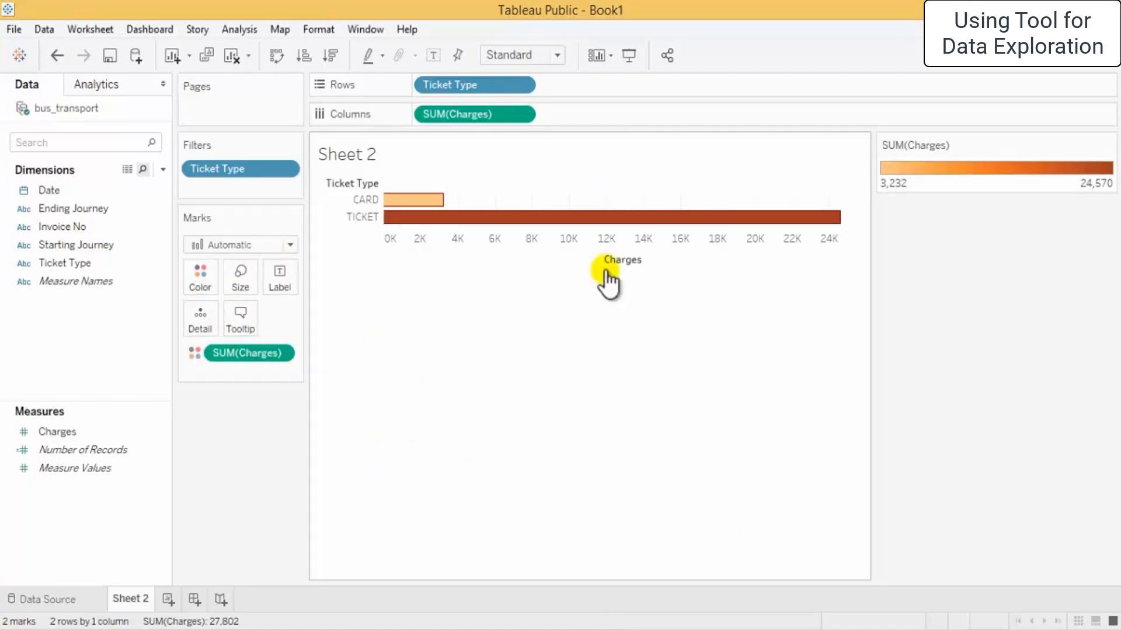
Step: Inspect the CARD bar's details and check the settings of the Ticket Type filter
{"action": "mouse_move", "coordinate": [430, 201]}
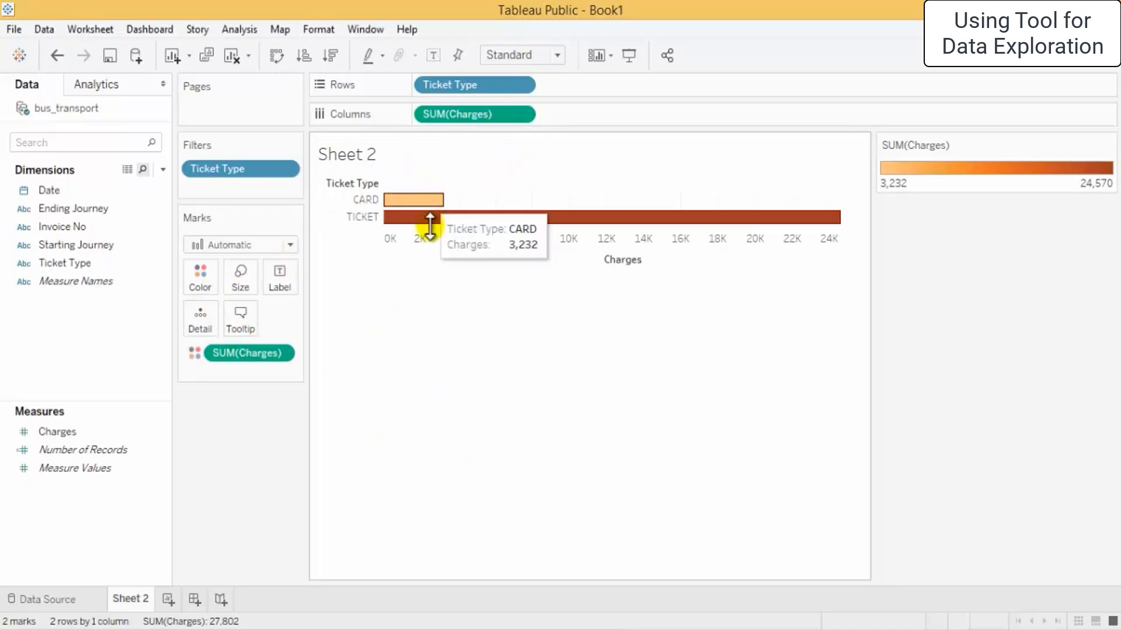
{"action": "mouse_move", "coordinate": [432, 225]}
{"action": "mouse_move", "coordinate": [248, 172]}
{"action": "left_mouse_down"}
{"action": "mouse_move", "coordinate": [237, 104]}
{"action": "mouse_move", "coordinate": [249, 186]}
{"action": "mouse_move", "coordinate": [244, 169]}
{"action": "left_mouse_up"}
{"action": "left_click", "coordinate": [407, 194]}
{"action": "left_click", "coordinate": [406, 224]}
{"action": "left_click", "coordinate": [705, 535]}
{"action": "left_click", "coordinate": [572, 535]}
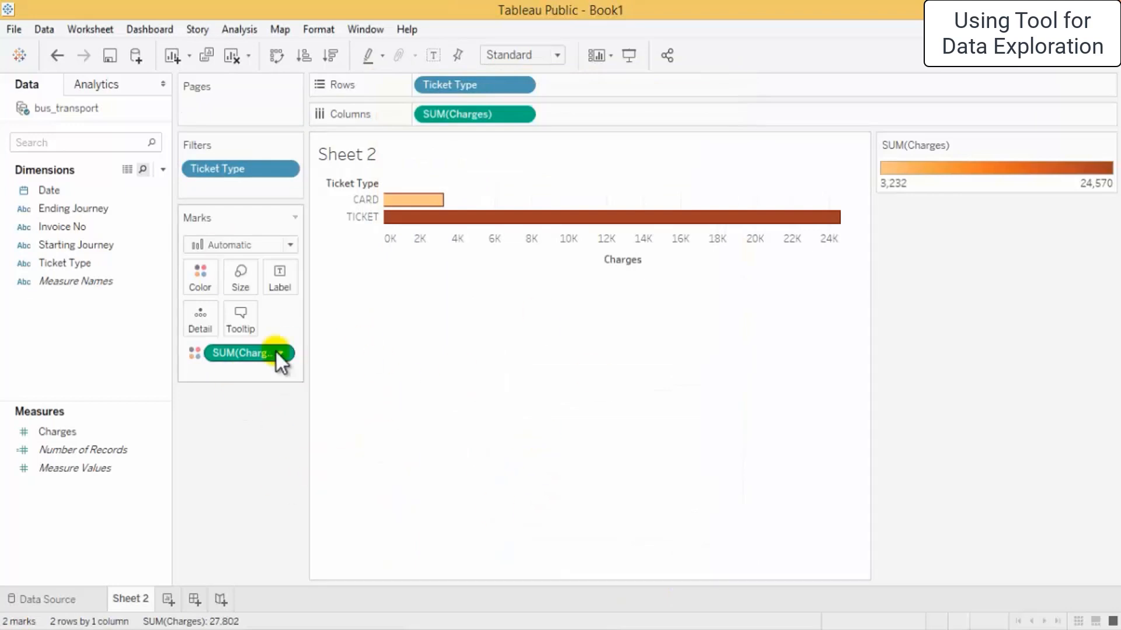
Step: Label the bars with Charges and replace Ticket Type with Starting Journey on Rows
{"action": "left_click_drag", "start_coordinate": [54, 432], "coordinate": [287, 282]}
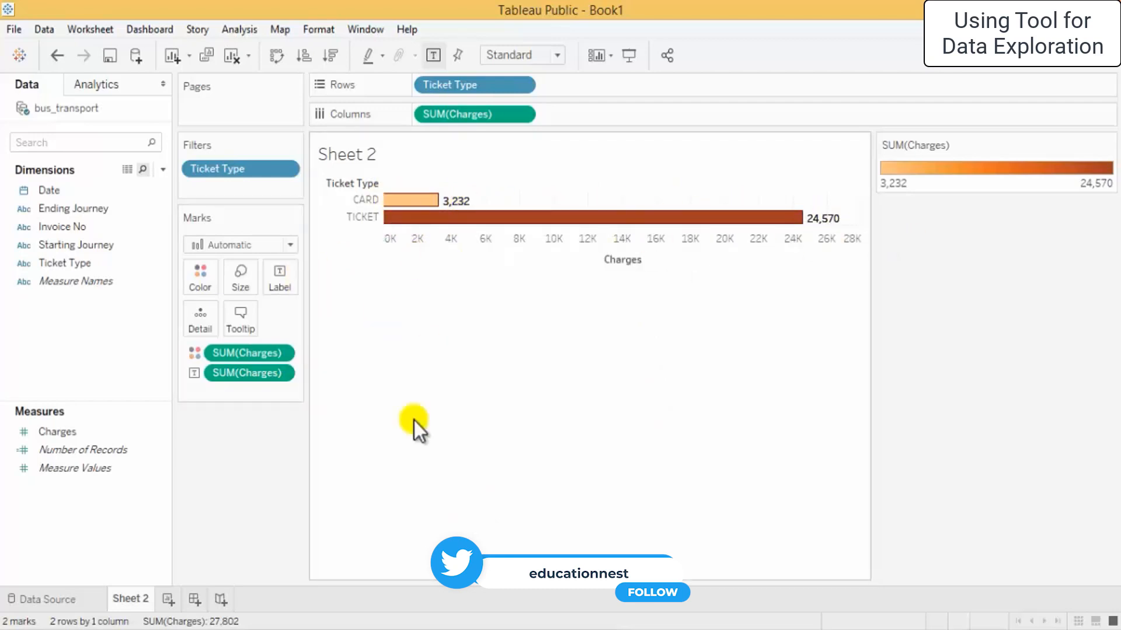
{"action": "left_click_drag", "start_coordinate": [459, 84], "coordinate": [45, 312]}
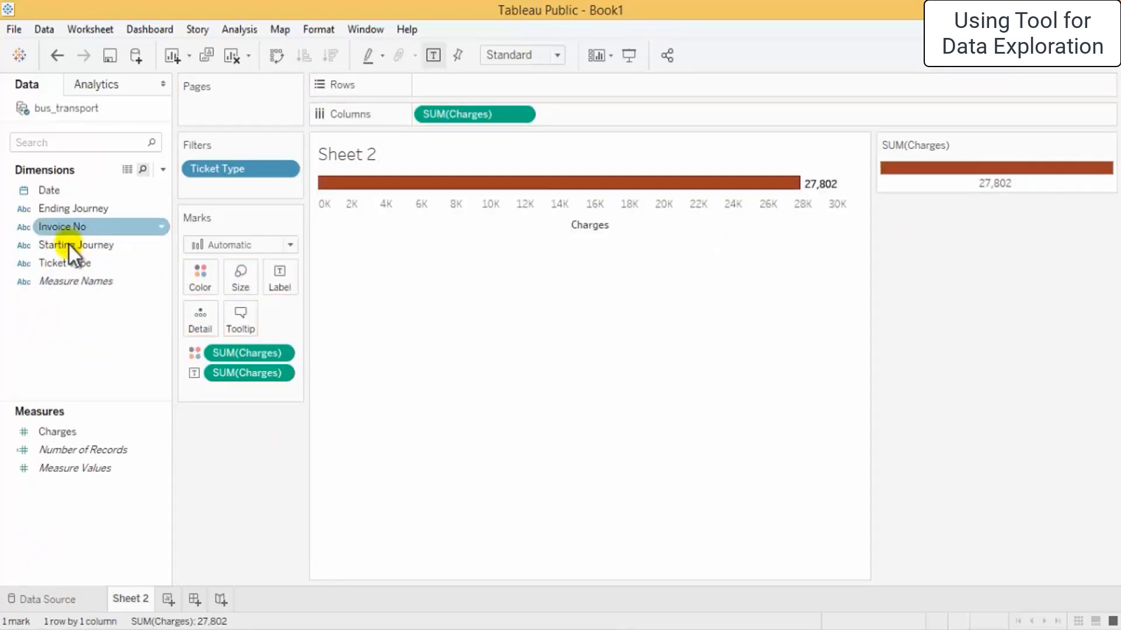
{"action": "left_click_drag", "start_coordinate": [76, 252], "coordinate": [482, 88]}
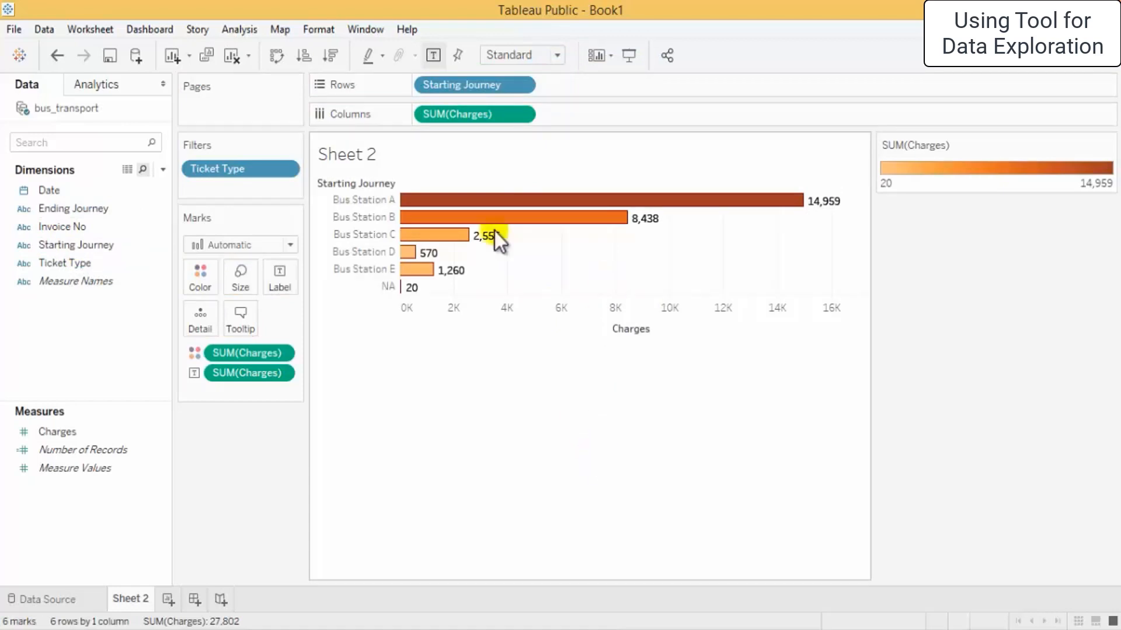
Step: Remove the Ticket Type filter and highlight the NA starting journey briefly to inspect it
{"action": "left_click_drag", "start_coordinate": [241, 167], "coordinate": [361, 318]}
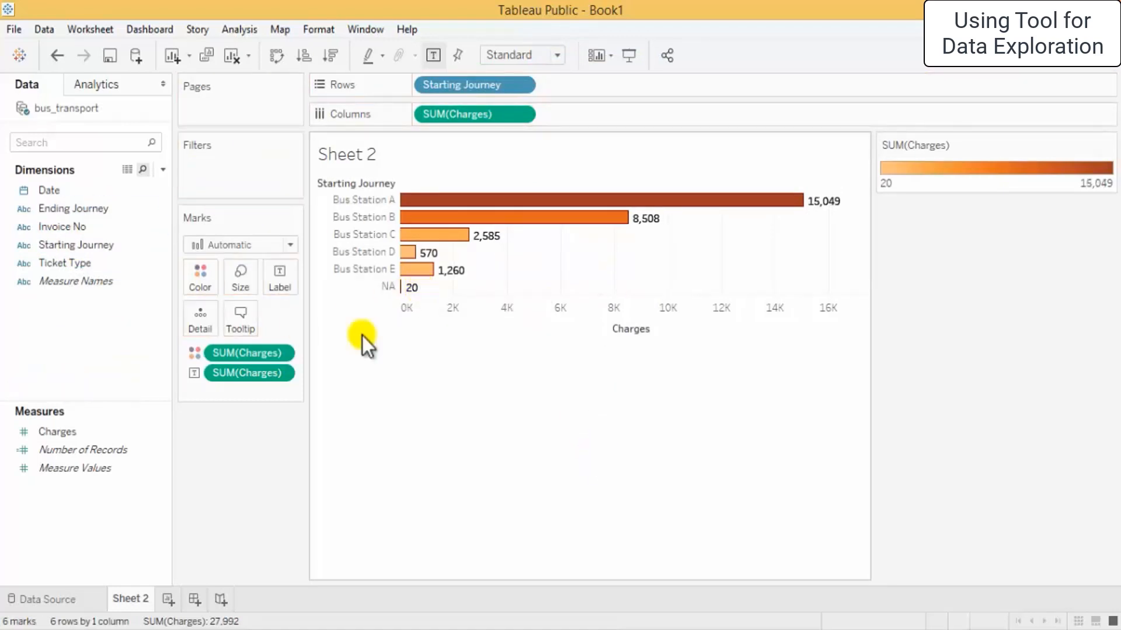
{"action": "left_click", "coordinate": [389, 286]}
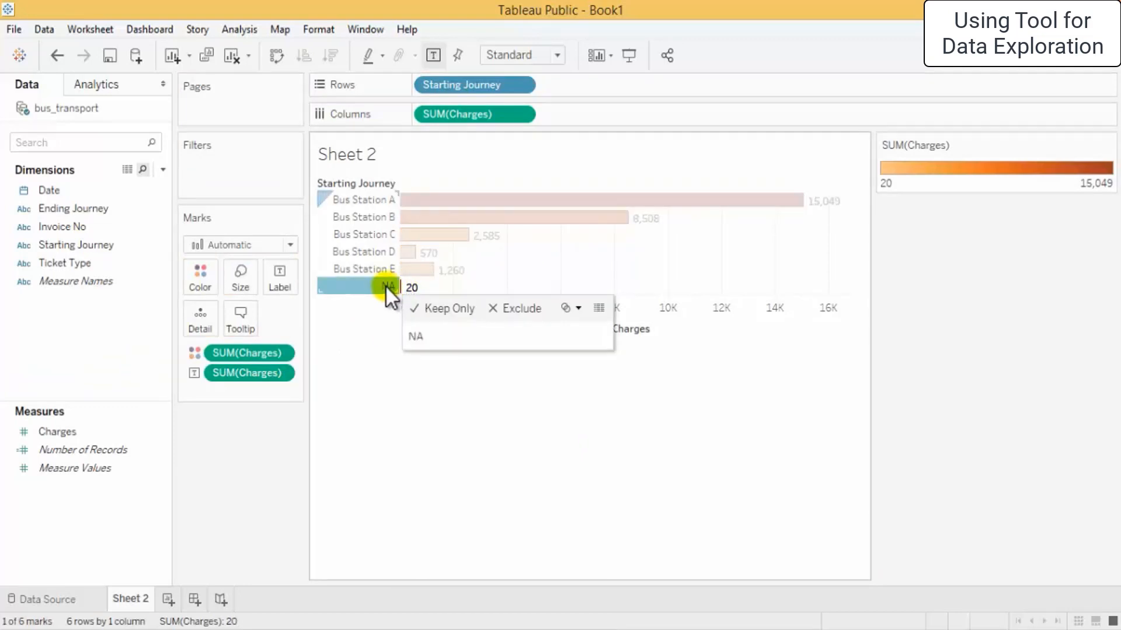
{"action": "left_click", "coordinate": [386, 288]}
{"action": "left_click", "coordinate": [385, 289]}
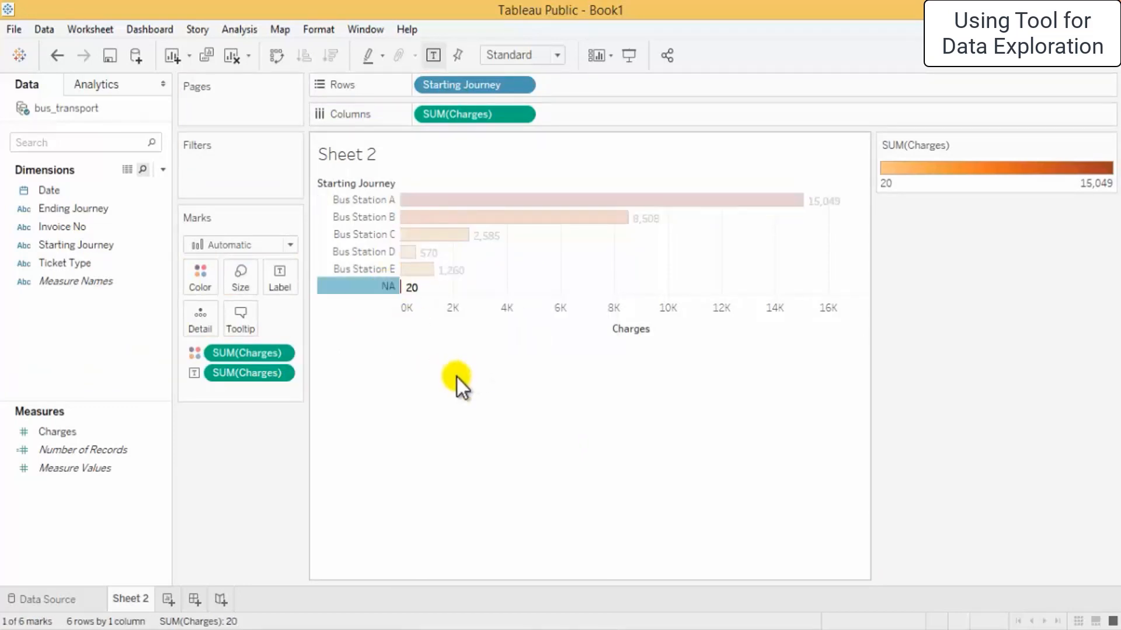
{"action": "left_click", "coordinate": [491, 407]}
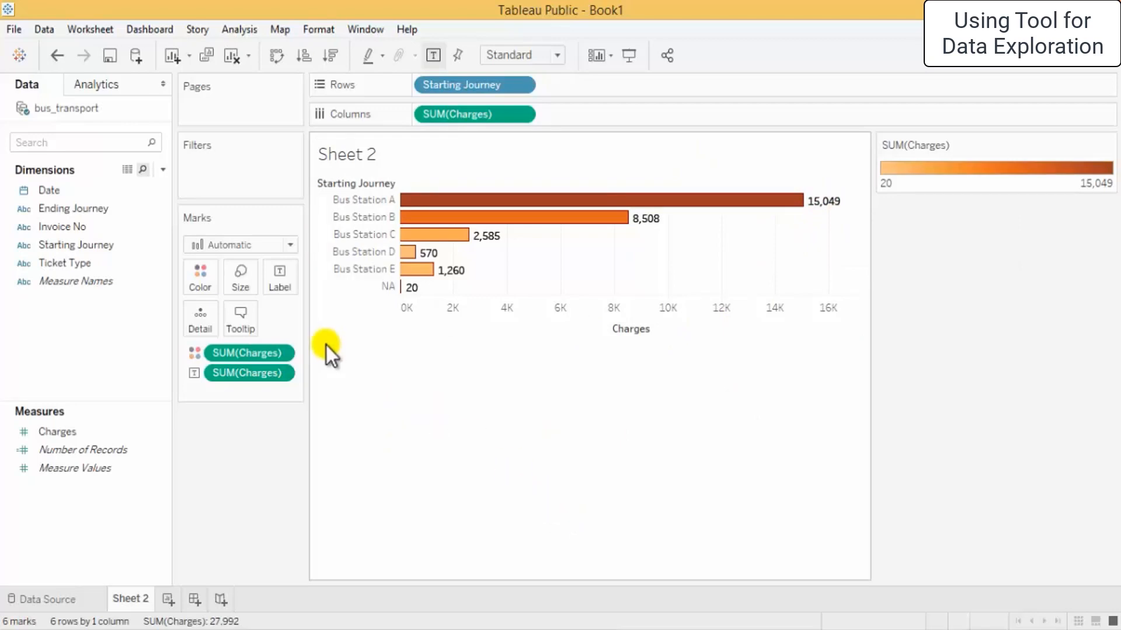
Step: Add Ticket Type as a second label on the Starting Journey bars
{"action": "left_click", "coordinate": [73, 268]}
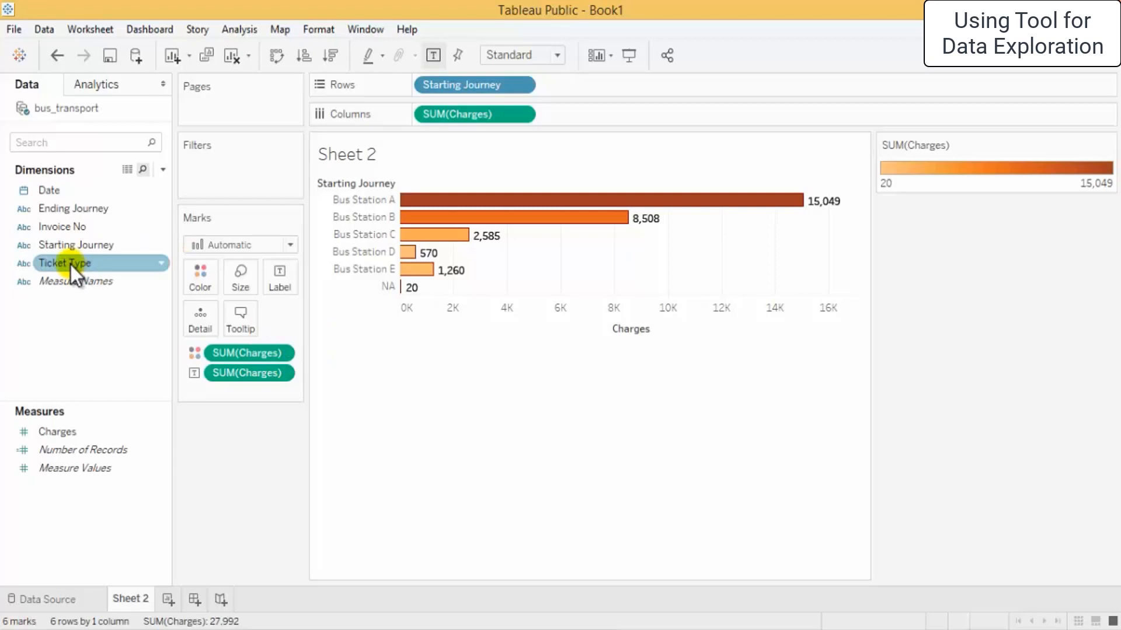
{"action": "left_click_drag", "start_coordinate": [71, 265], "coordinate": [281, 277]}
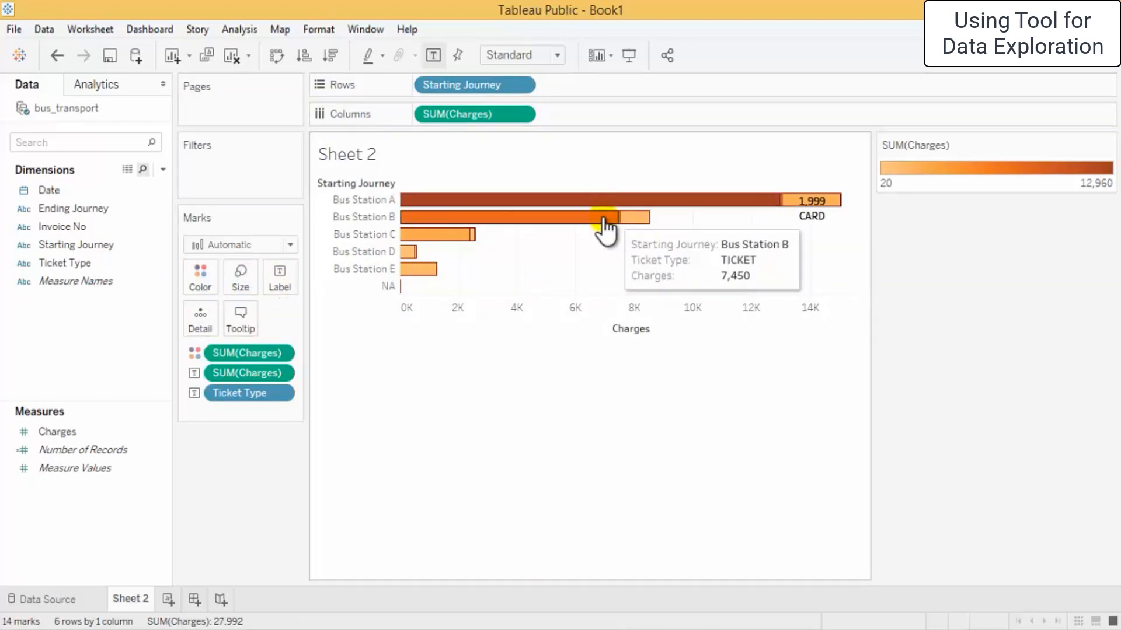
{"action": "mouse_move", "coordinate": [808, 214]}
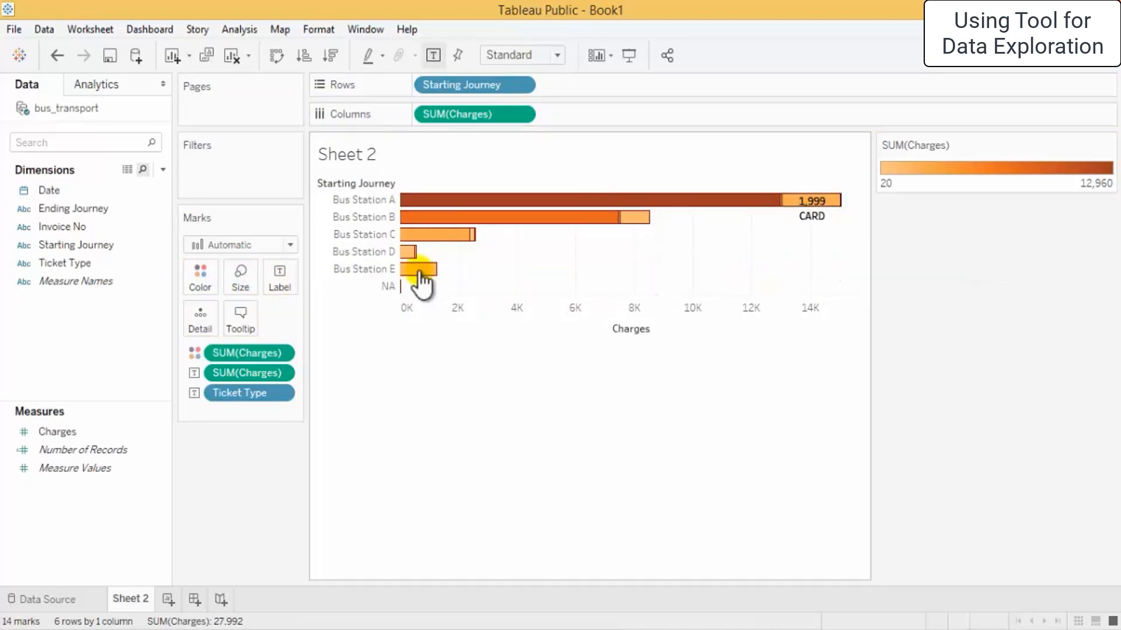
Step: Convert the chart to stacked bars, and switch it to side-by-side bars by Ticket Type and Starting Journey
{"action": "left_click", "coordinate": [1057, 56]}
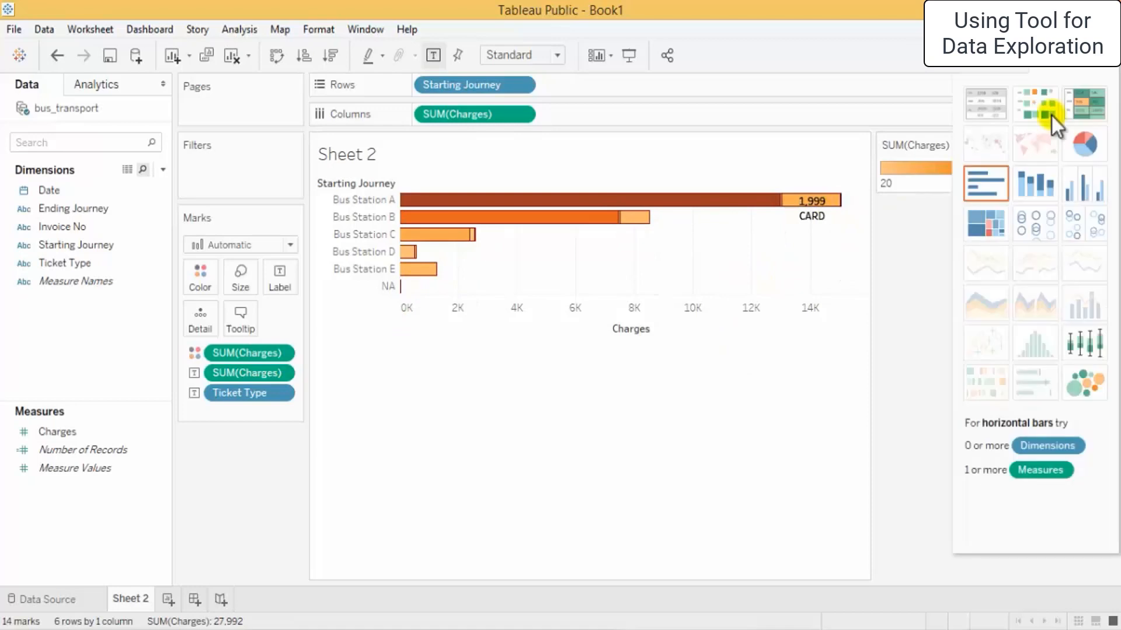
{"action": "left_click", "coordinate": [1039, 182]}
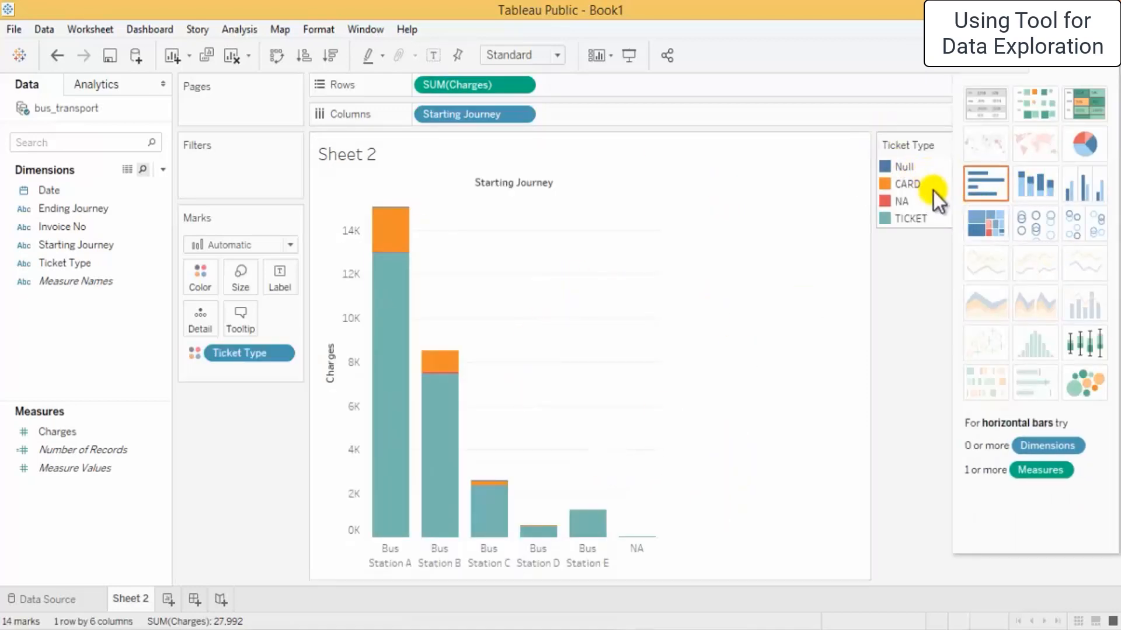
{"action": "left_click", "coordinate": [1073, 187]}
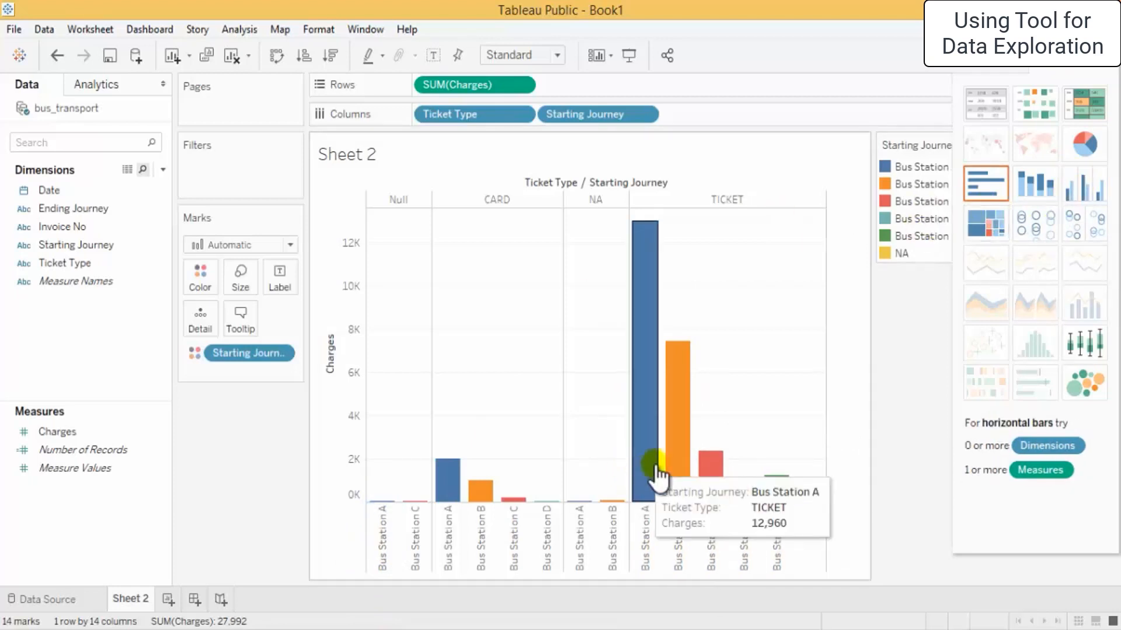
Step: Exclude the NA and Null ticket types from the side-by-side chart
{"action": "left_click", "coordinate": [605, 201]}
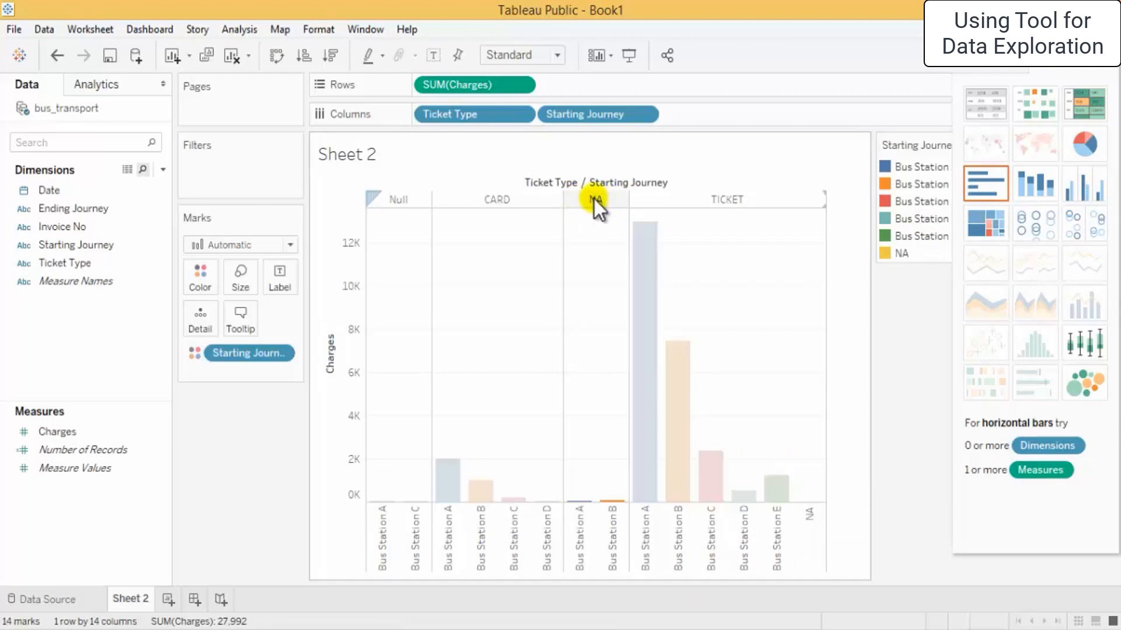
{"action": "right_click", "coordinate": [593, 199]}
{"action": "key", "text": "Escape"}
{"action": "key", "text": "Delete"}
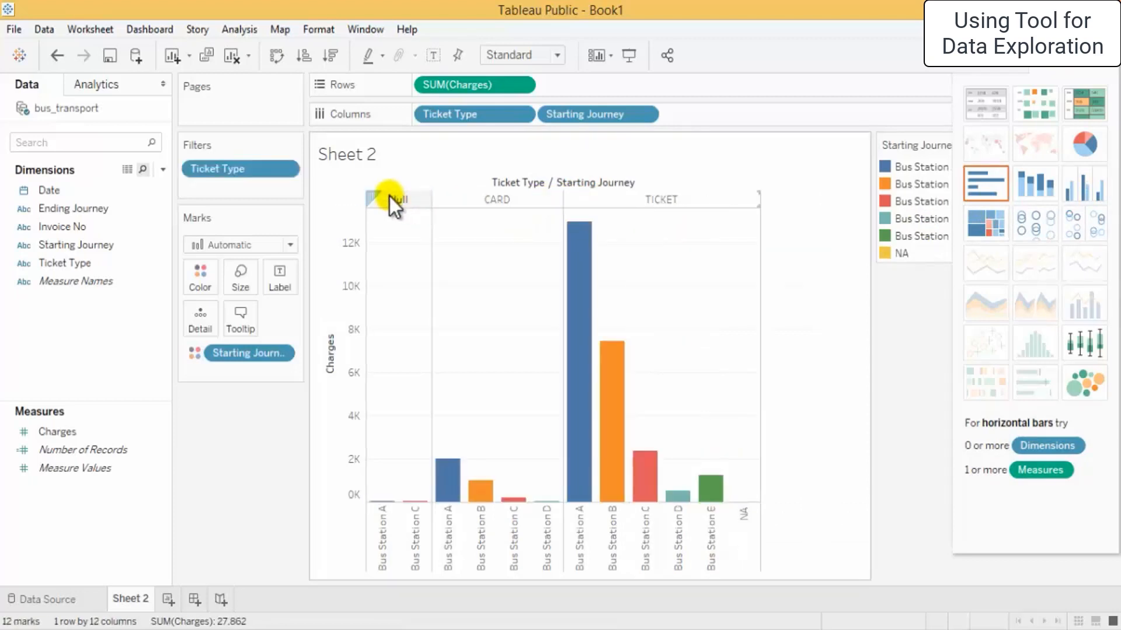
{"action": "right_click", "coordinate": [390, 199]}
{"action": "left_click", "coordinate": [437, 246]}
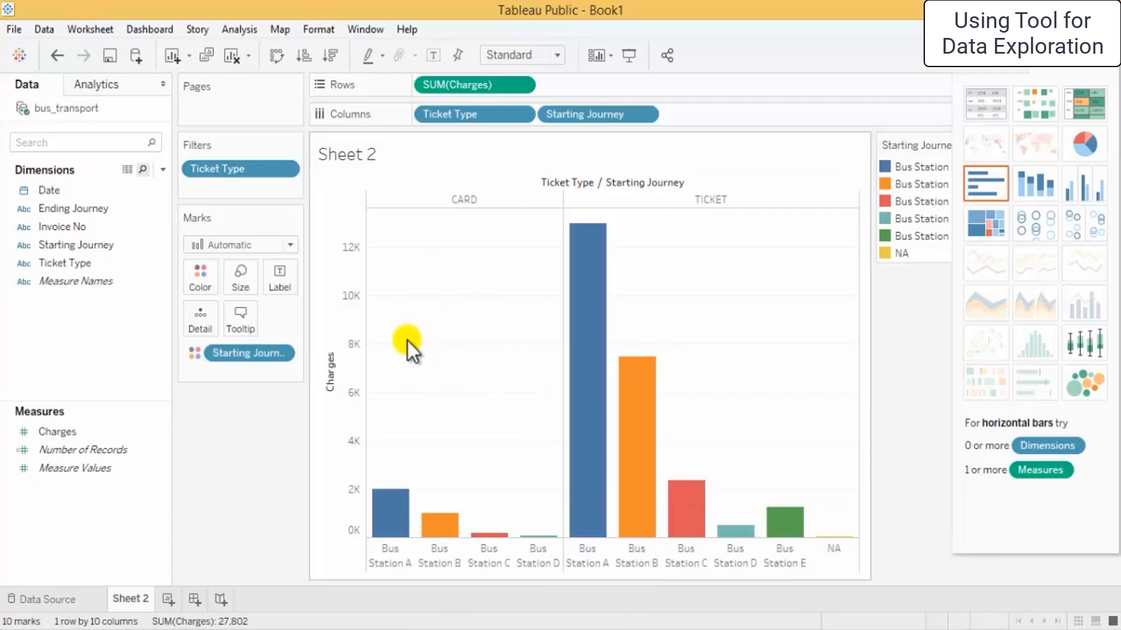
Step: Label each side-by-side bar with its sum of Charges
{"action": "mouse_move", "coordinate": [399, 519]}
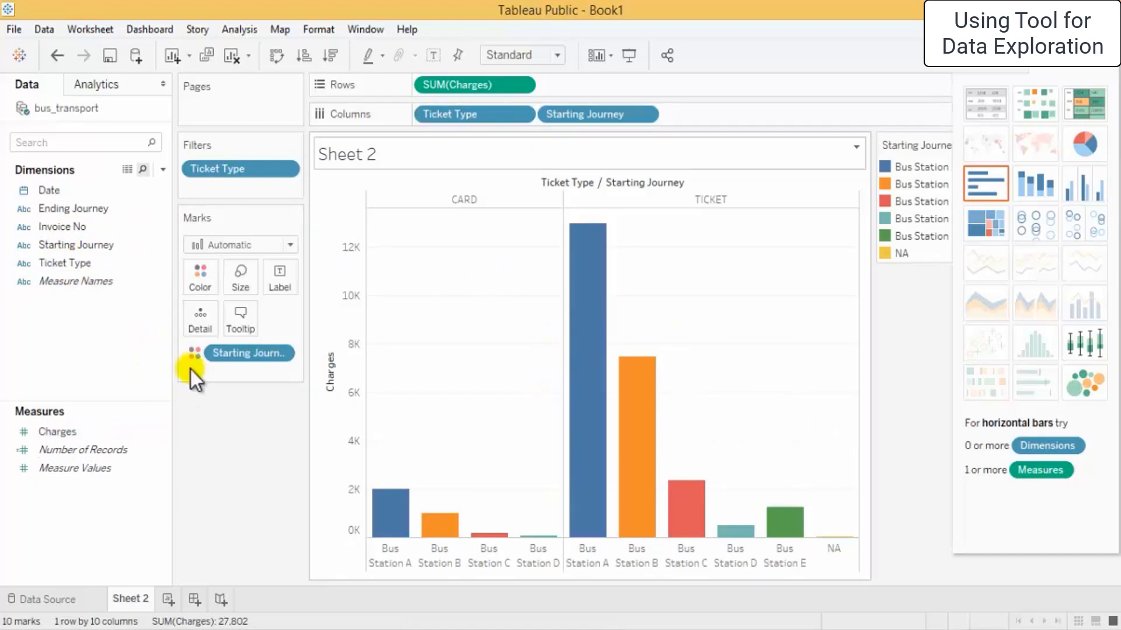
{"action": "left_click_drag", "start_coordinate": [75, 435], "coordinate": [291, 283]}
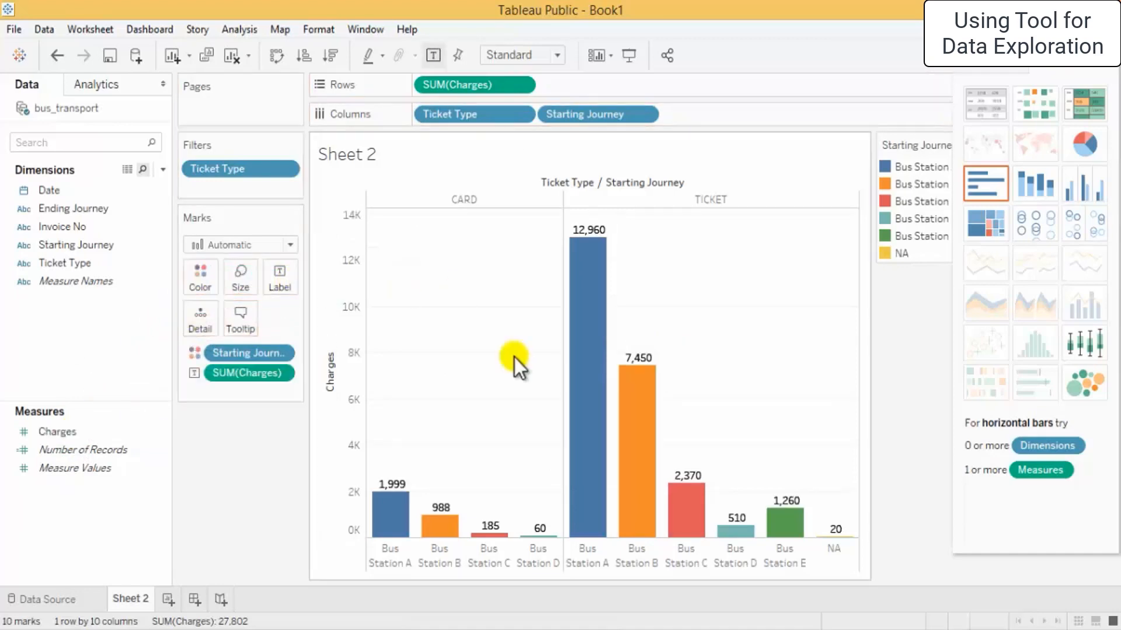